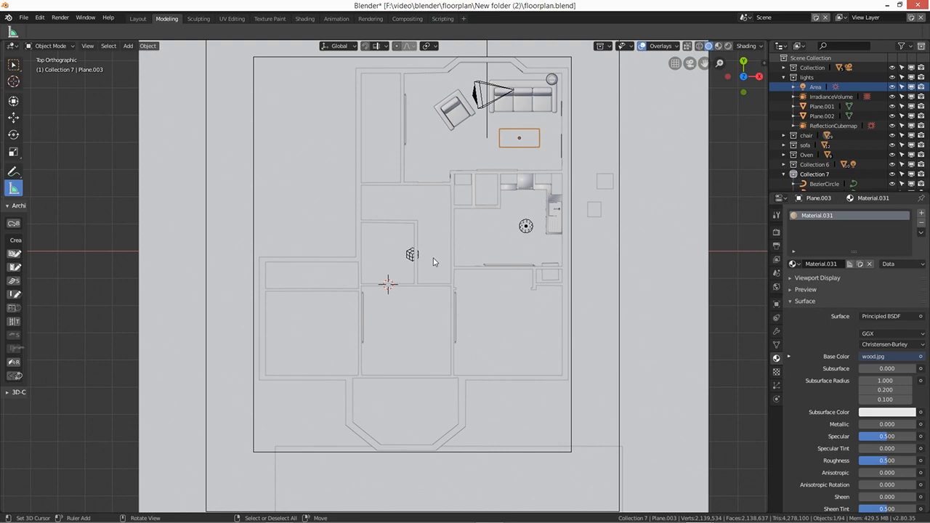
- Measure the inside width of the small central room, from wall to wall near its lower edge in top view
right_click(325, 220, "shift")
middle_click_drag(393, 278, 406, 273, "shift")
scroll(406, 273, "up", 3)
middle_click_drag(450, 241, 430, 284, "shift")
scroll(432, 279, "up", 3)
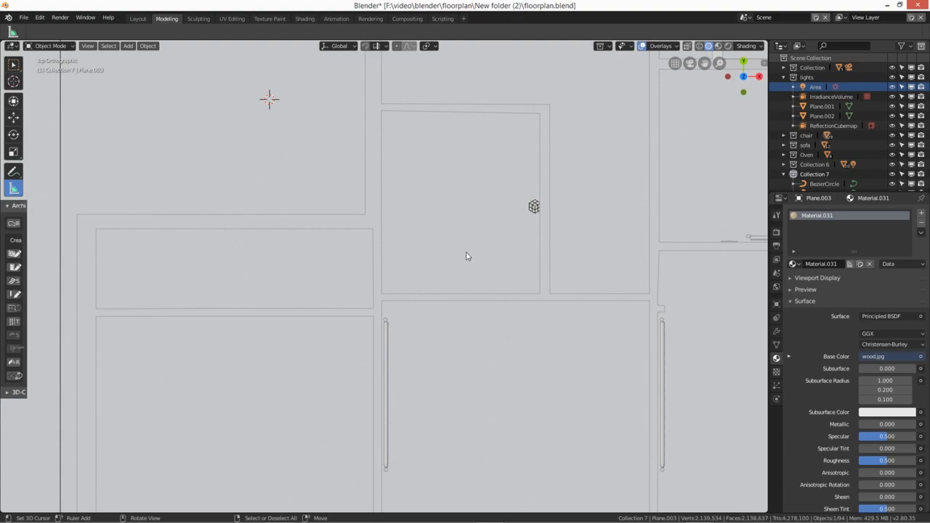
key("shift+space")
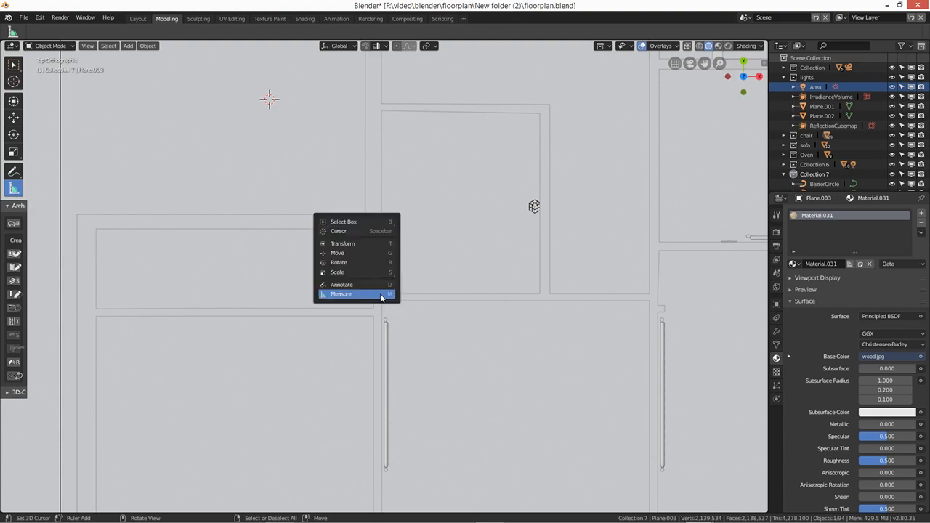
left_click(342, 295)
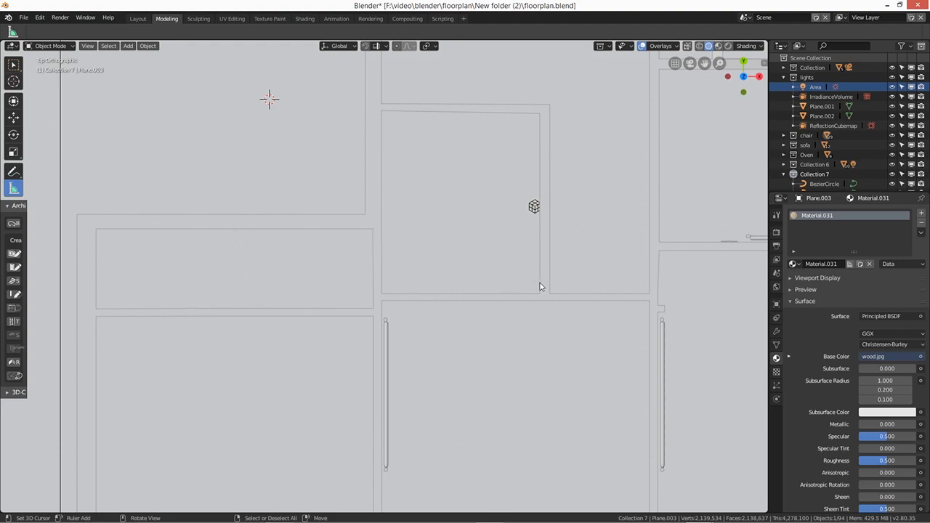
left_click_drag(540, 284, 382, 283)
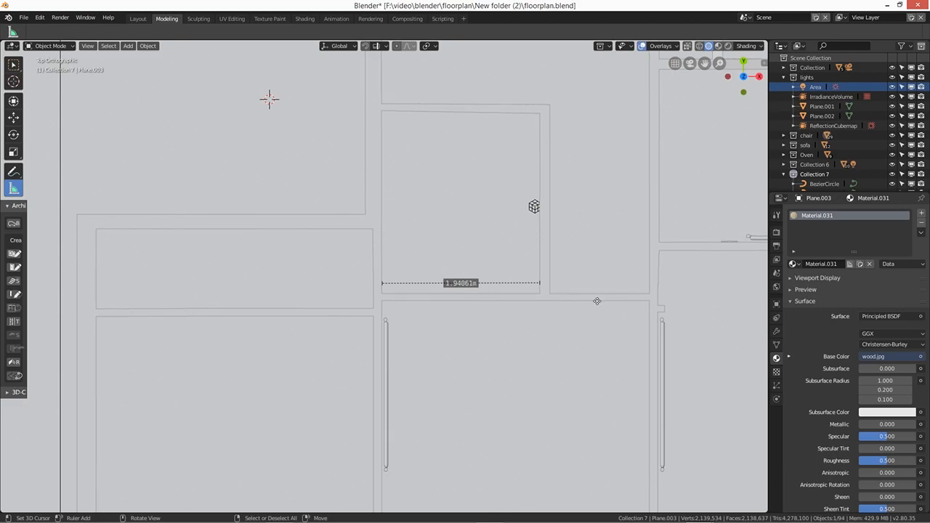
- Shorten the ruler to measure the wall segment between the small room's corner and its doorway, and inspect it from several angles
middle_click_drag(569, 317, 679, 299)
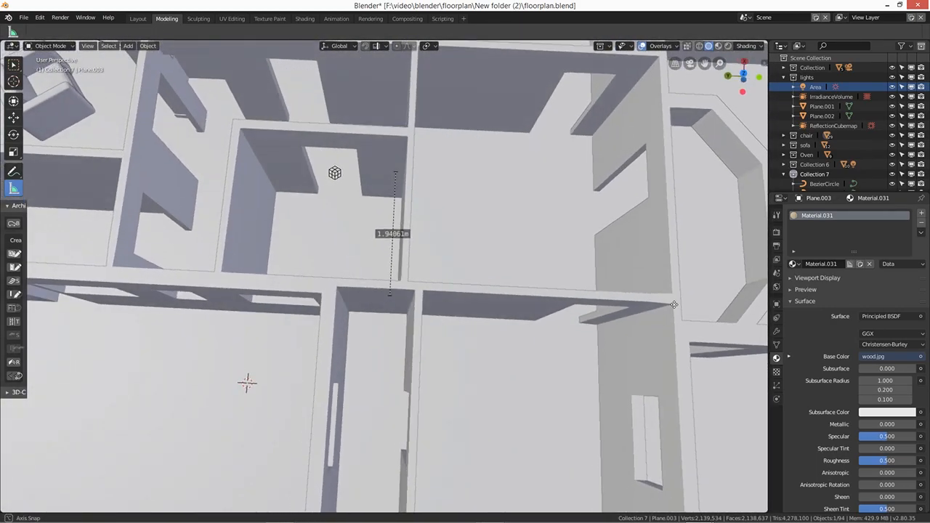
middle_click_drag(485, 310, 537, 324, "shift")
middle_click_drag(437, 259, 438, 271)
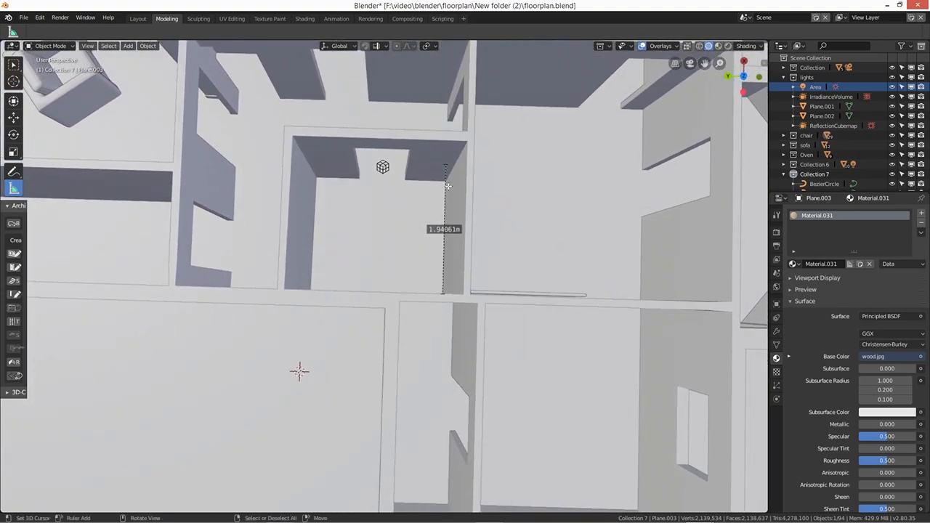
left_click_drag(445, 184, 405, 189)
key("ctrl+z")
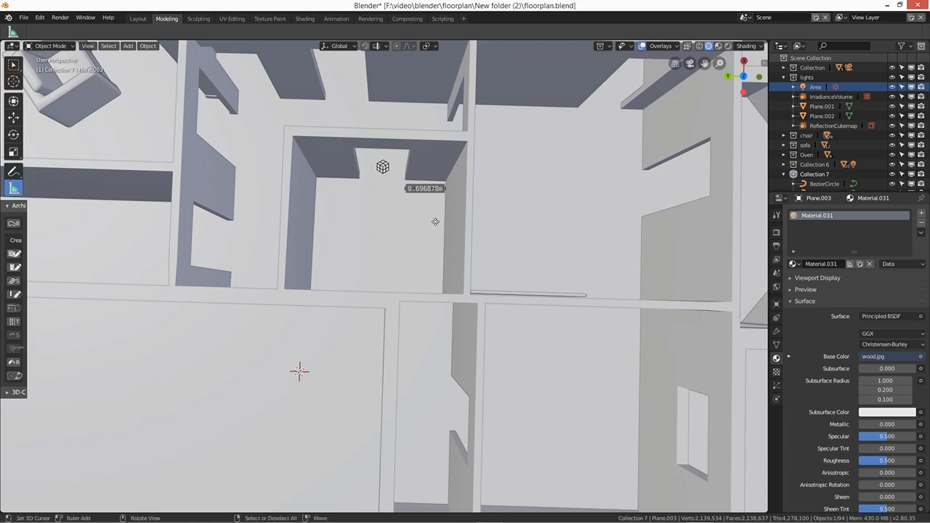
left_click_drag(404, 189, 401, 189)
middle_click_drag(423, 252, 264, 232)
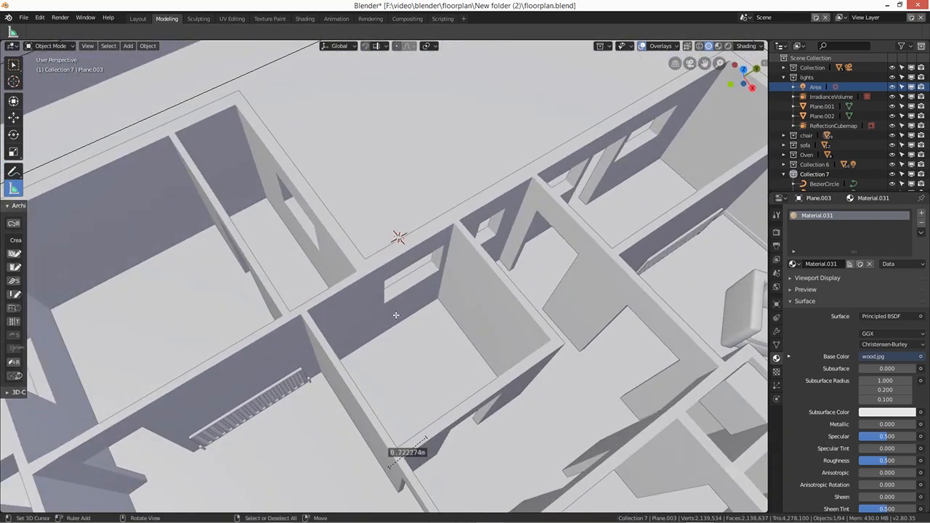
middle_click_drag(371, 330, 449, 319)
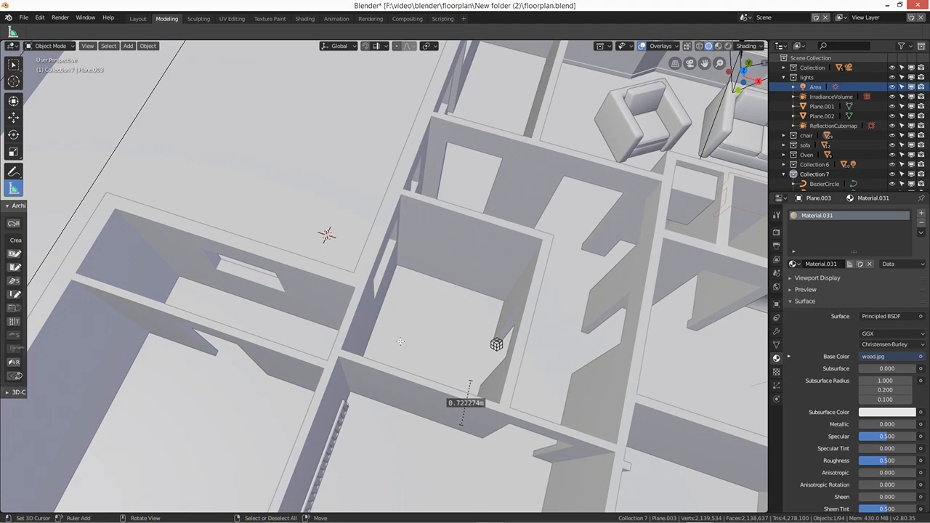
middle_click_drag(408, 331, 503, 335)
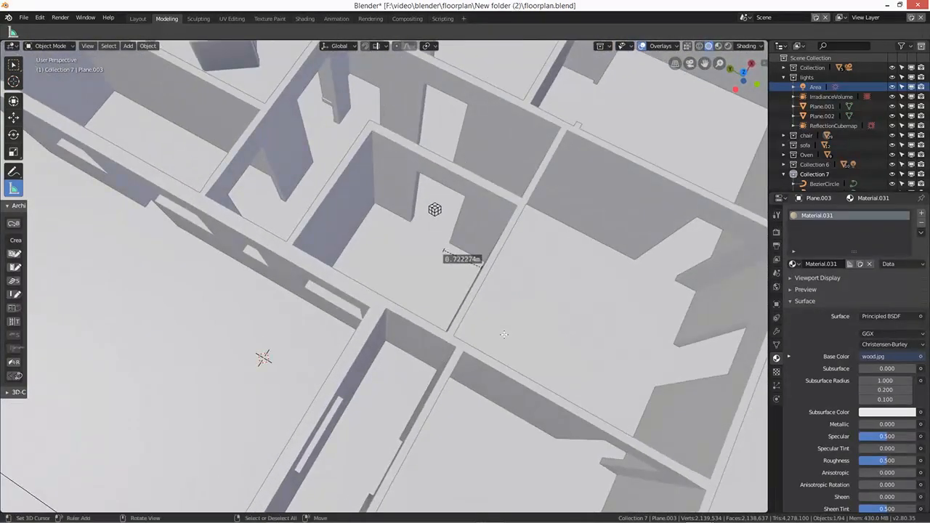
- Select the house walls mesh and open it in Edit Mode in a top wireframe view
right_click(482, 194)
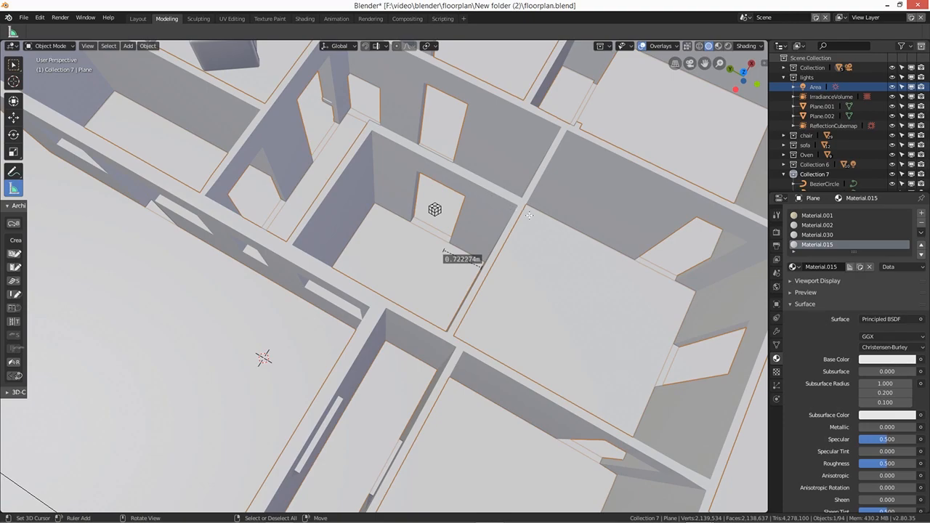
middle_click_drag(505, 223, 479, 255)
key("Tab")
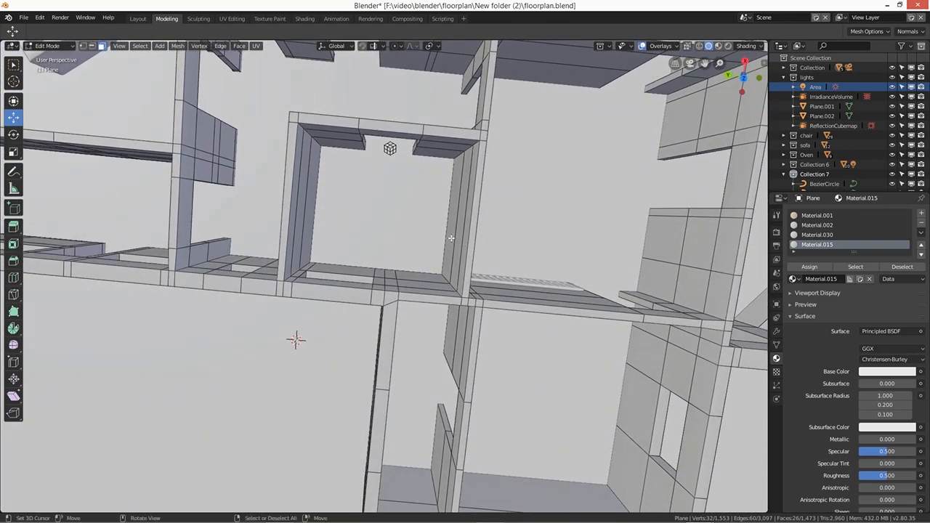
key("KP_7")
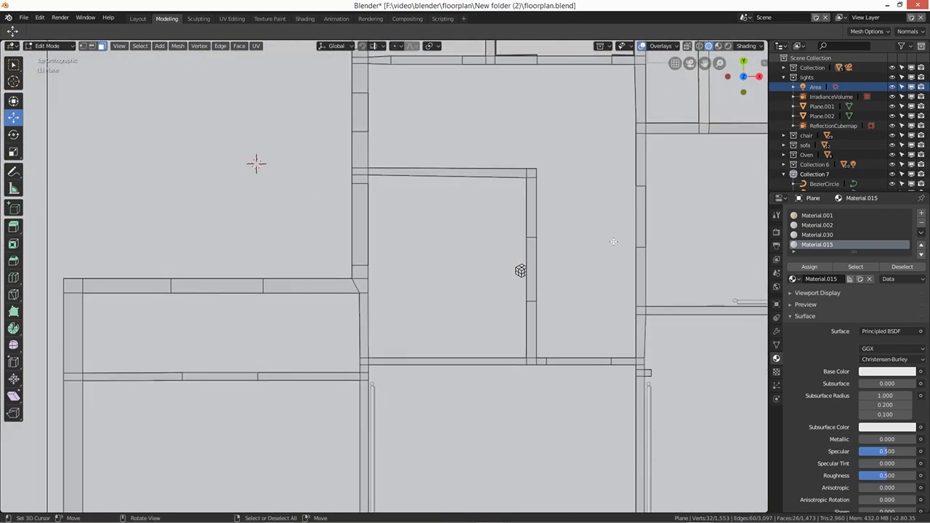
left_click(699, 46)
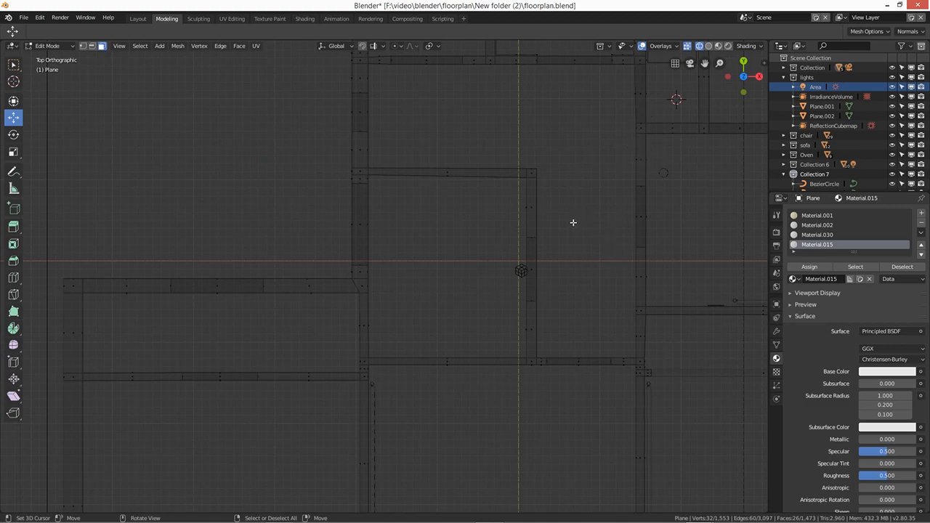
key("b")
left_click_drag(569, 227, 518, 302)
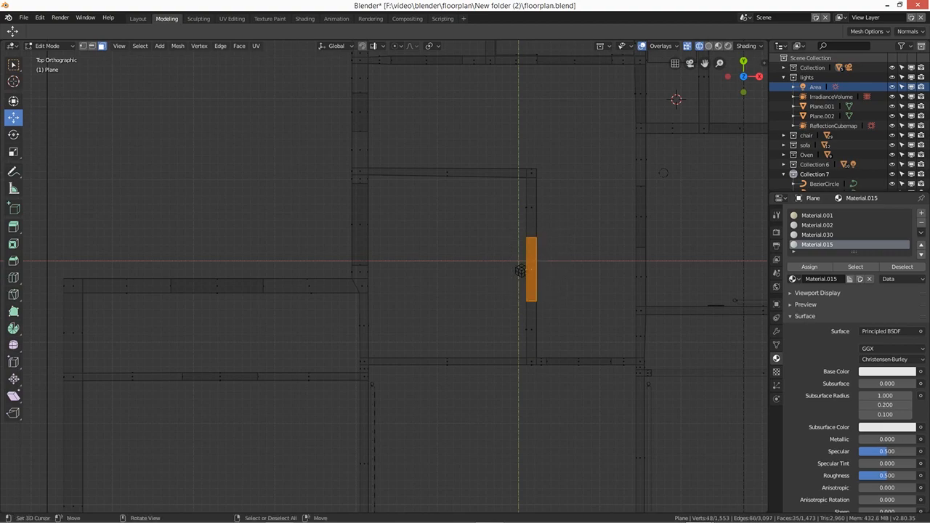
scroll(470, 360, "down", 4)
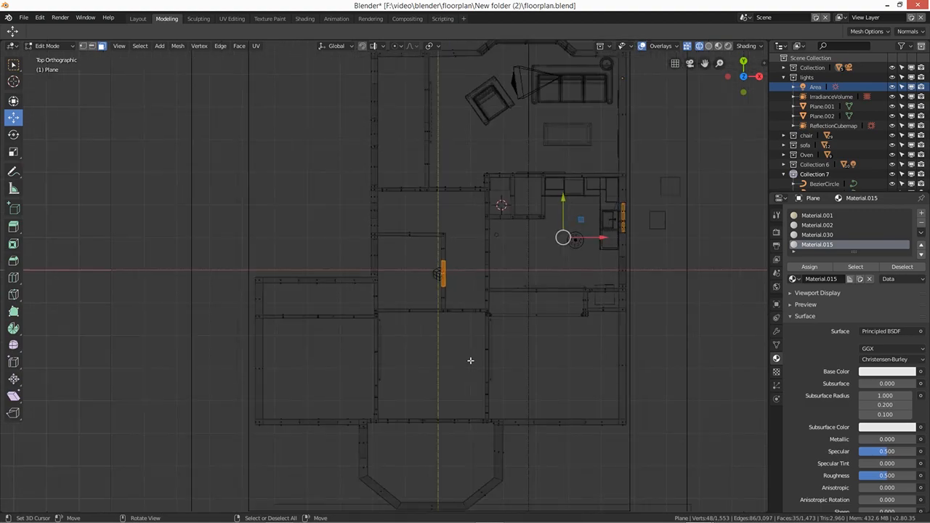
scroll(498, 354, "up", 1)
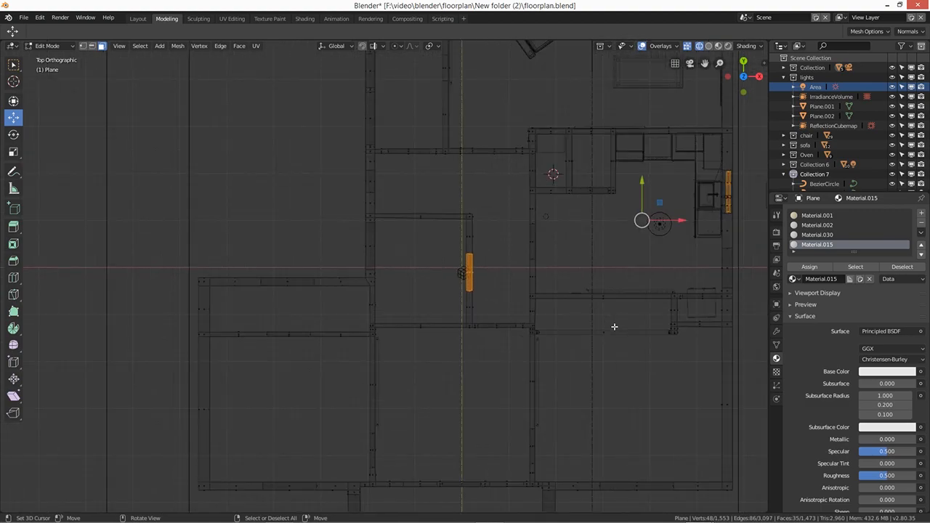
scroll(614, 327, "down", 2)
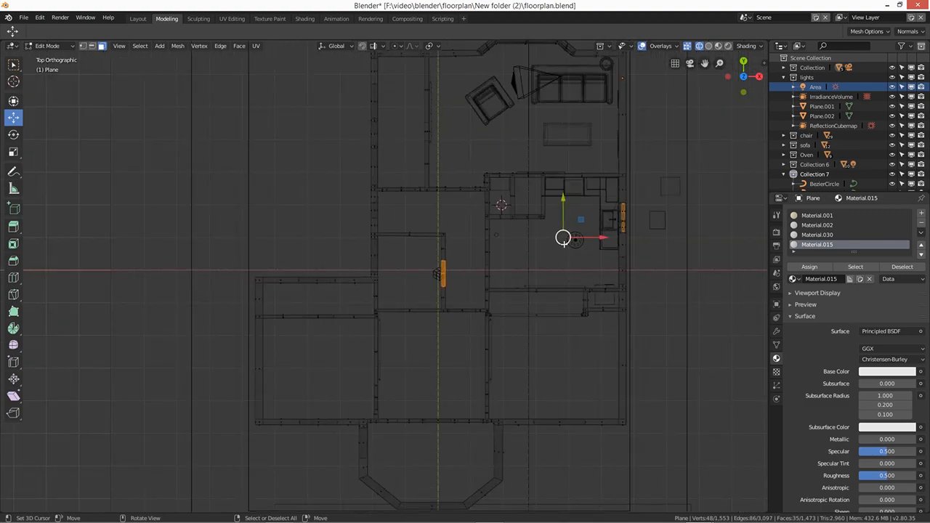
- Clear the selection, select only the small room's doorway section, and move it slightly along Y, away from the lower wall
key("a")
key("alt+a")
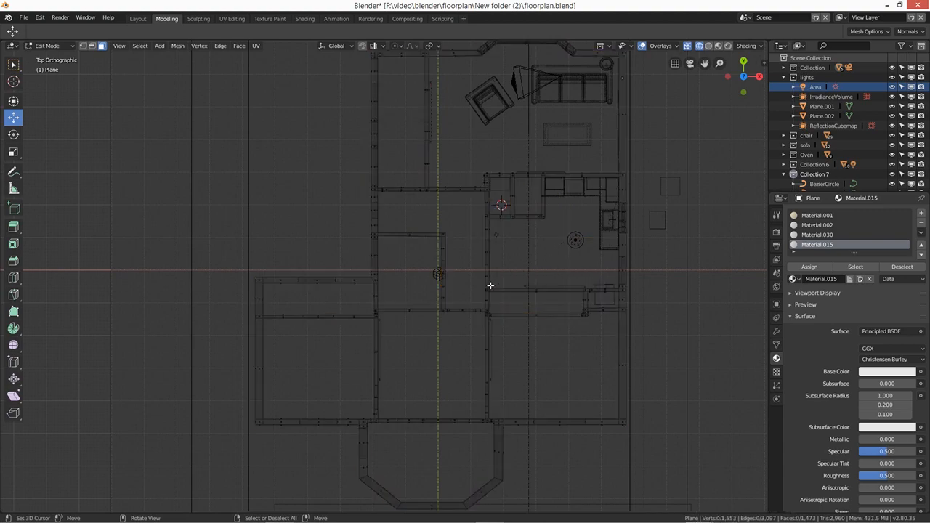
scroll(460, 287, "up", 5)
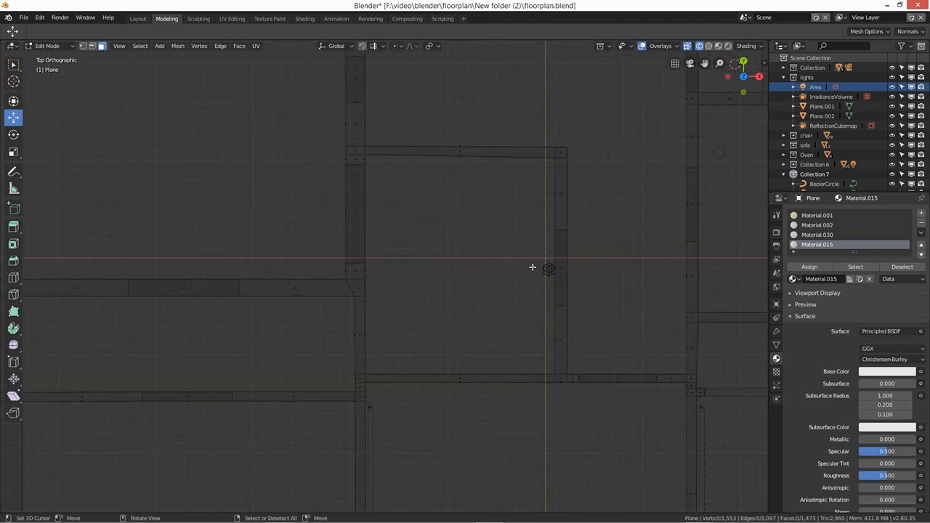
key("b")
left_click_drag(594, 218, 537, 319)
scroll(537, 319, "down", 5)
scroll(585, 339, "up", 4)
scroll(586, 339, "down", 1)
scroll(527, 251, "up", 2)
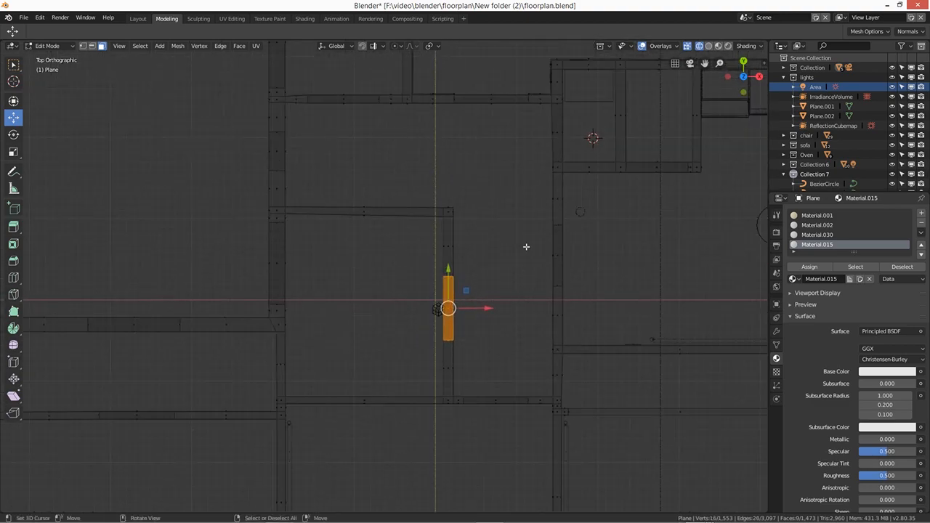
left_click_drag(449, 268, 448, 251)
- Adjust the ruler to measure the space between the small room's lower wall and the moved doorway
key("shift+space")
left_click(424, 371)
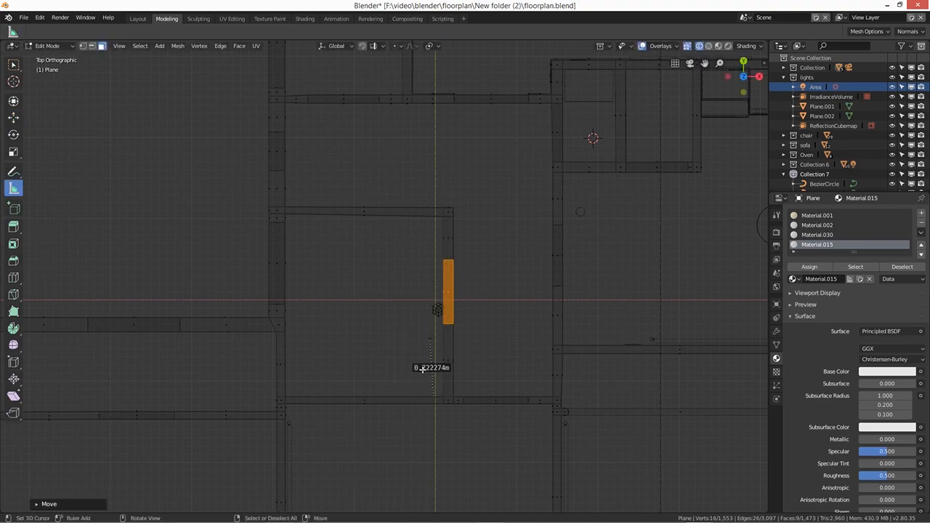
left_click_drag(430, 337, 434, 335)
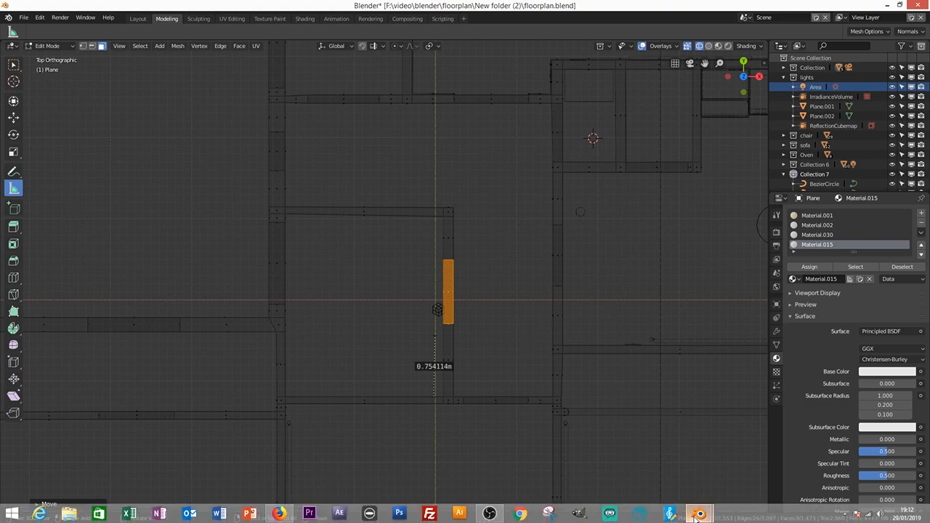
- Switch to the bathroom.blend window and delete the default light
left_click(698, 513)
left_click(738, 486)
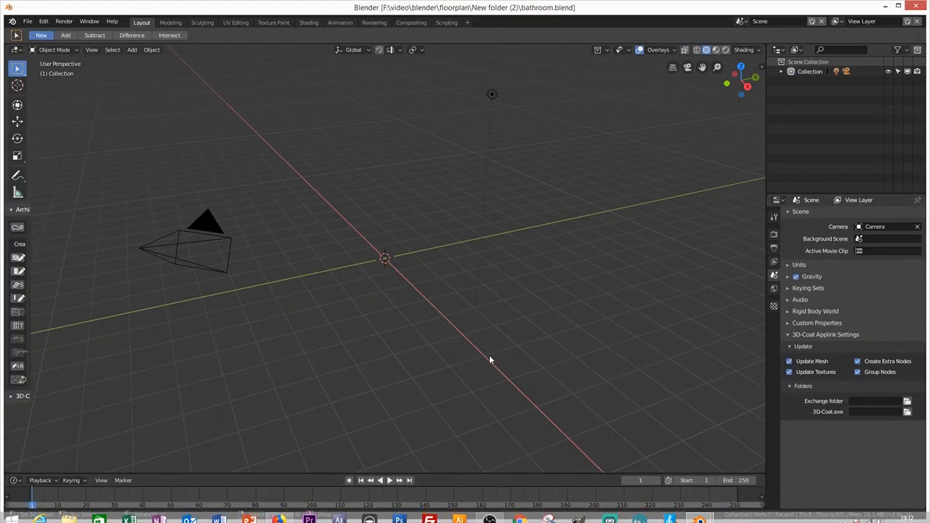
mouse_move(467, 344)
middle_mouse_down()
mouse_move(448, 341)
mouse_move(471, 352)
middle_mouse_up()
left_click(502, 127)
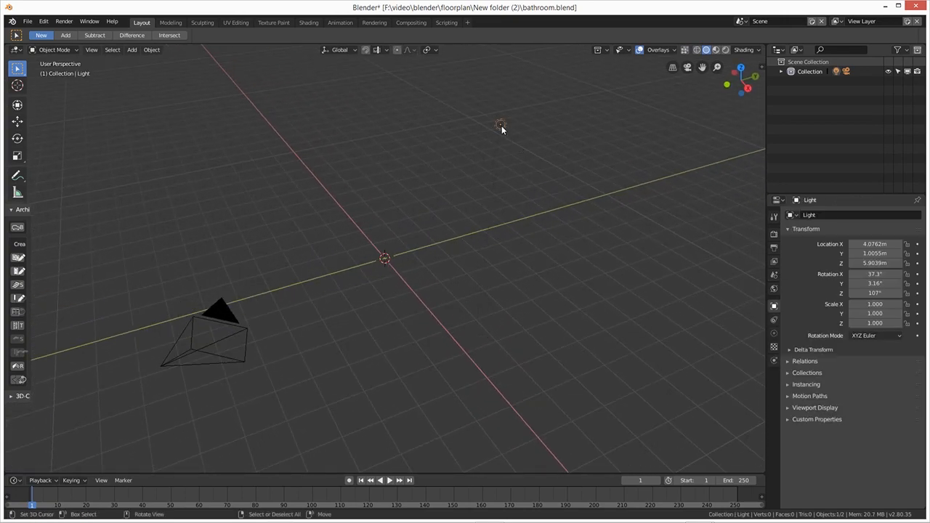
key("Delete")
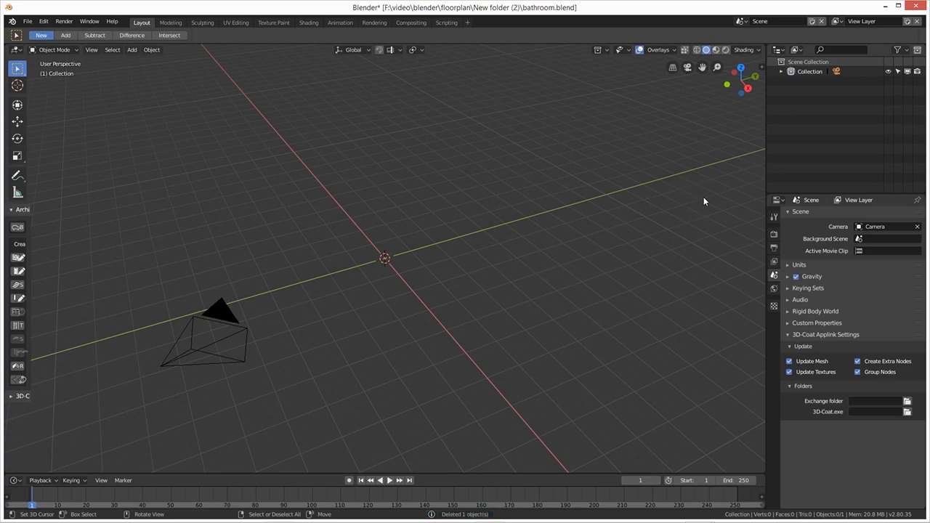
- Show the 3D view's transform properties and add a cube mesh at the origin
key("n")
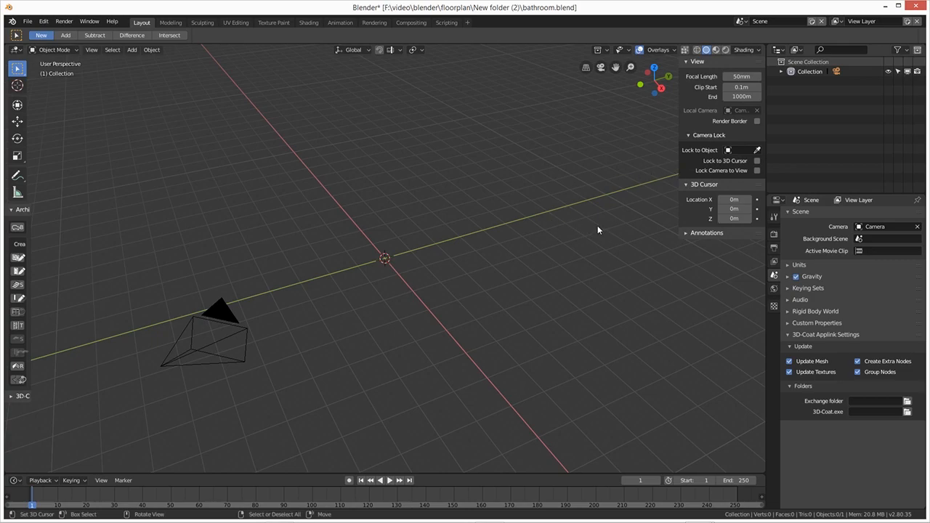
key("shift+a")
mouse_move(593, 227)
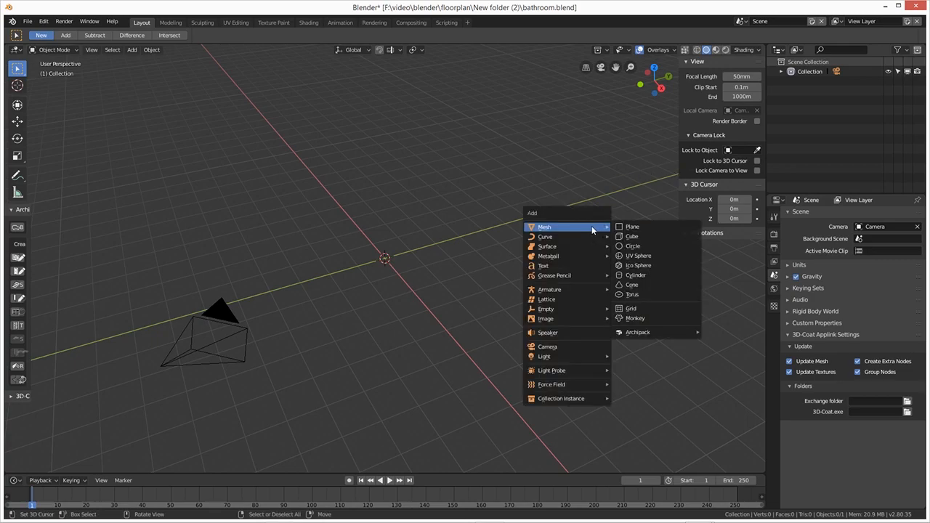
left_click(622, 236)
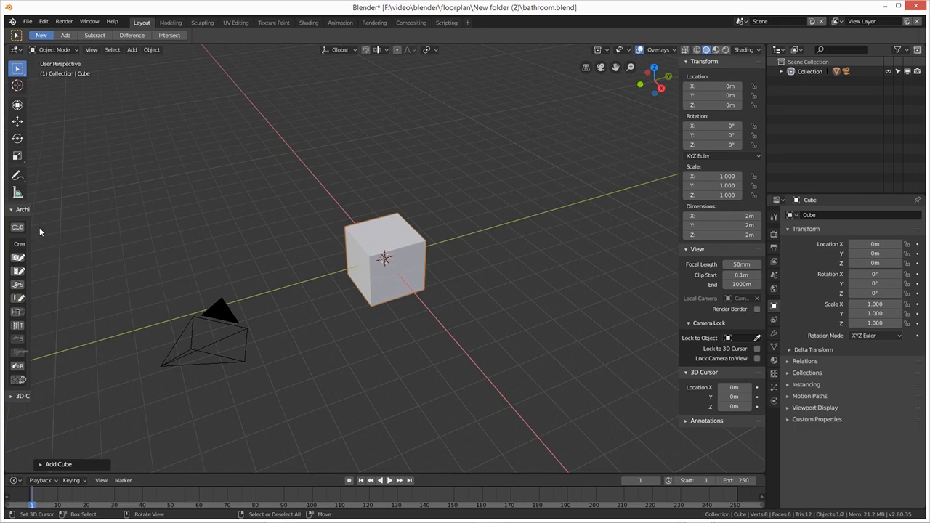
- Scale the cube along Y and set its Y dimension to 1.7 m
left_click(18, 156)
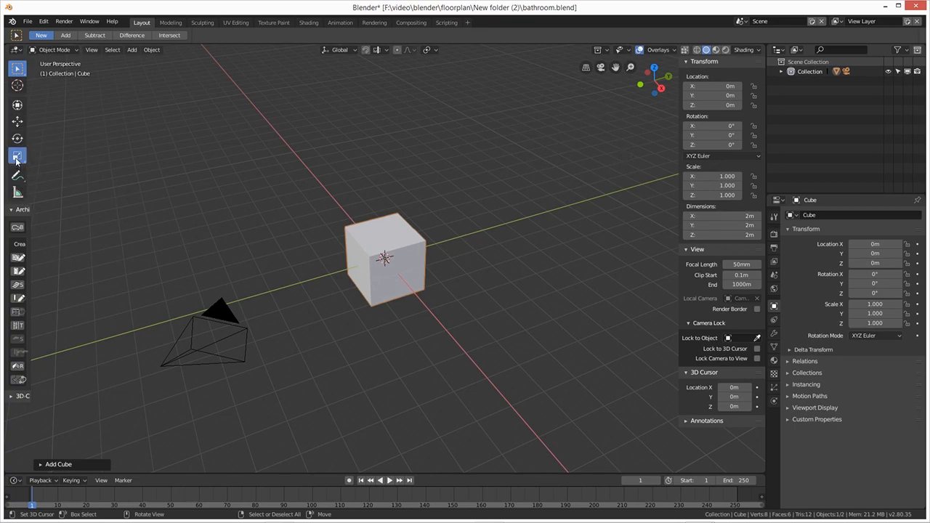
left_click(18, 105)
left_click_drag(412, 252, 430, 246)
left_click(729, 227)
type("1.7")
key("Return")
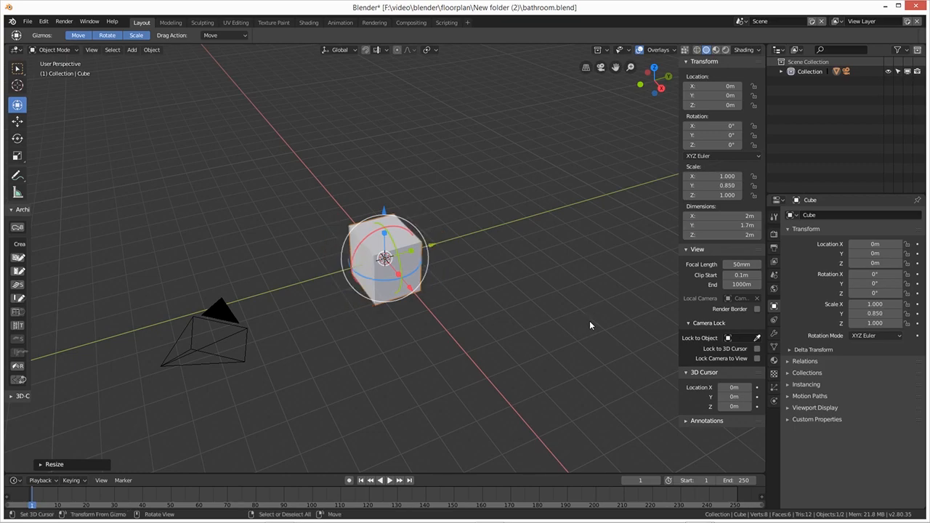
- Scale the cube along X and set its X dimension to 0.75 m
middle_click_drag(427, 321, 424, 288)
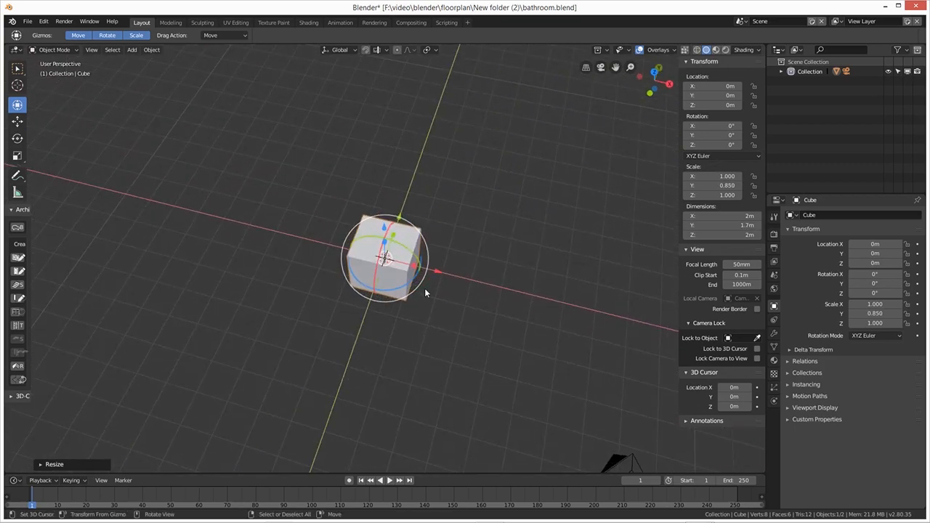
left_click_drag(418, 269, 405, 263)
left_click(722, 215)
type("0.75")
key("Return")
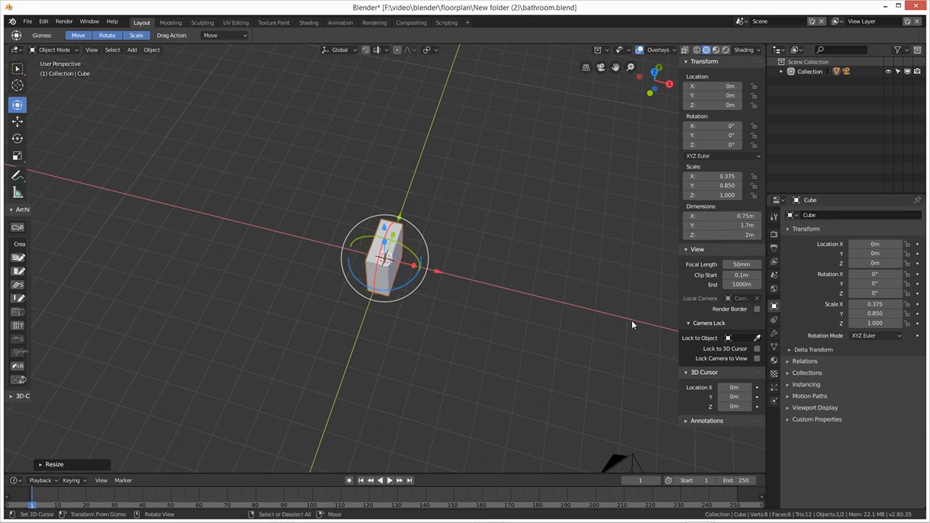
middle_click_drag(494, 351, 458, 349)
left_click_drag(387, 236, 385, 249)
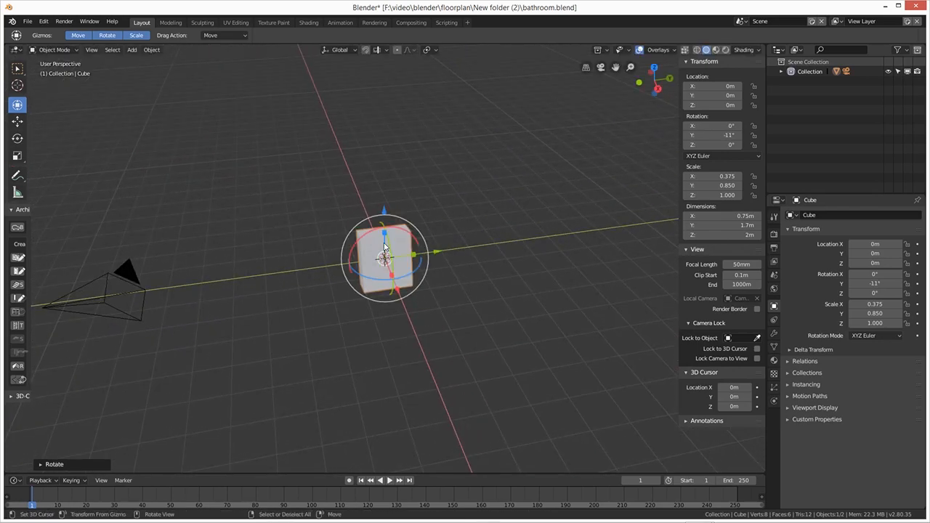
key("ctrl+z")
scroll(435, 323, "up", 4)
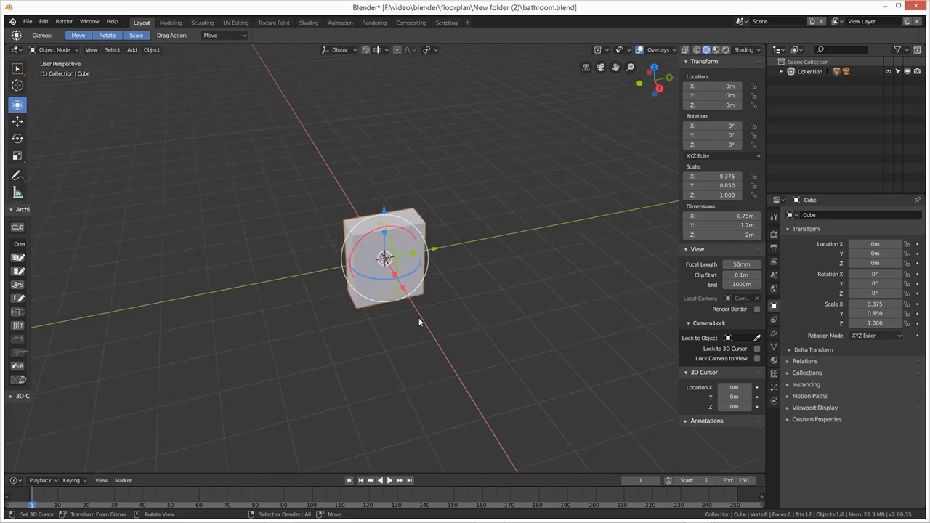
- Flatten the cube along Z to about 0.61 m tall, and undo a trial X dimension of 1 m
left_click_drag(385, 238, 384, 260)
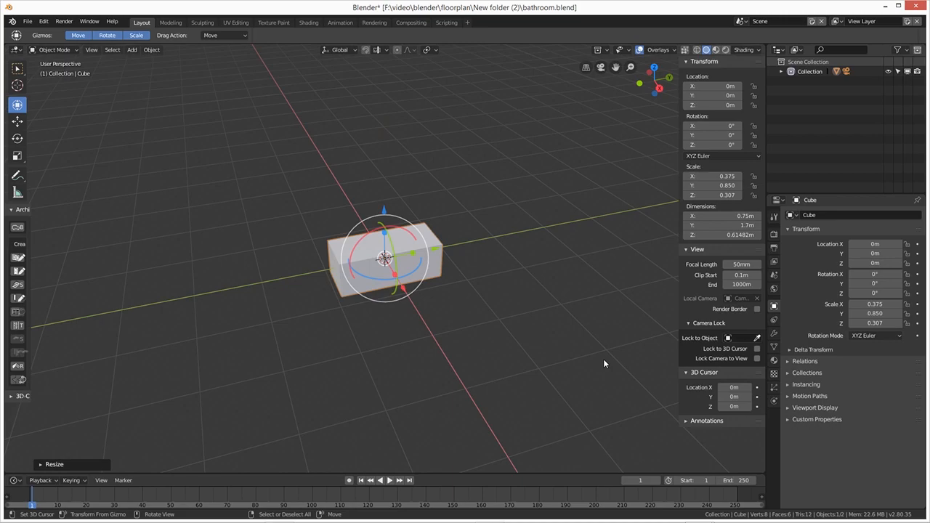
left_click(746, 215)
type("1")
key("Return")
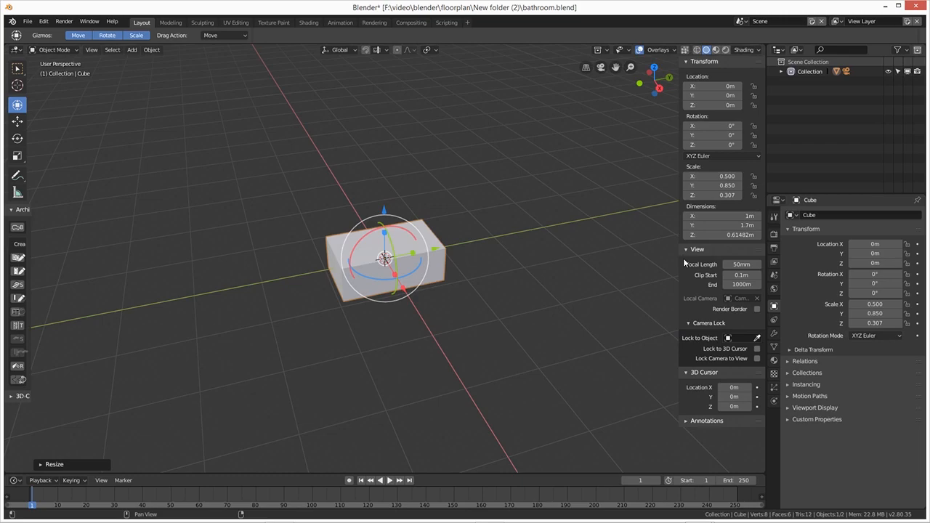
key("ctrl+z")
- Try Z dimensions of 1 m, 0.5 m and 0.7 m on the block
left_click(727, 235)
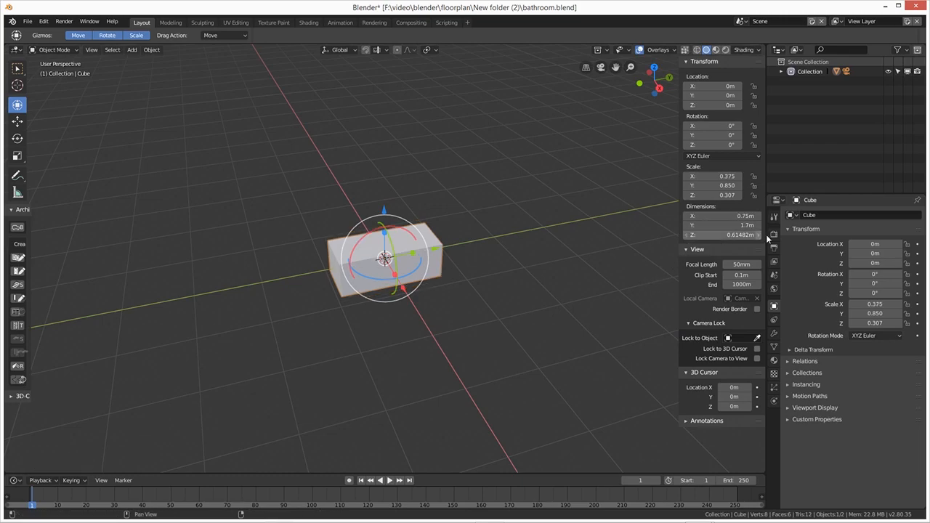
type("1")
key("Return")
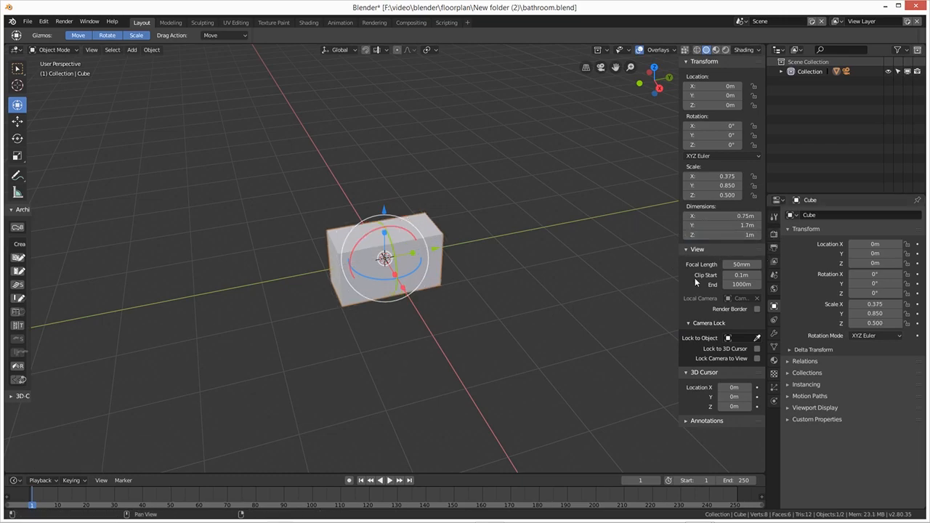
left_click(726, 235)
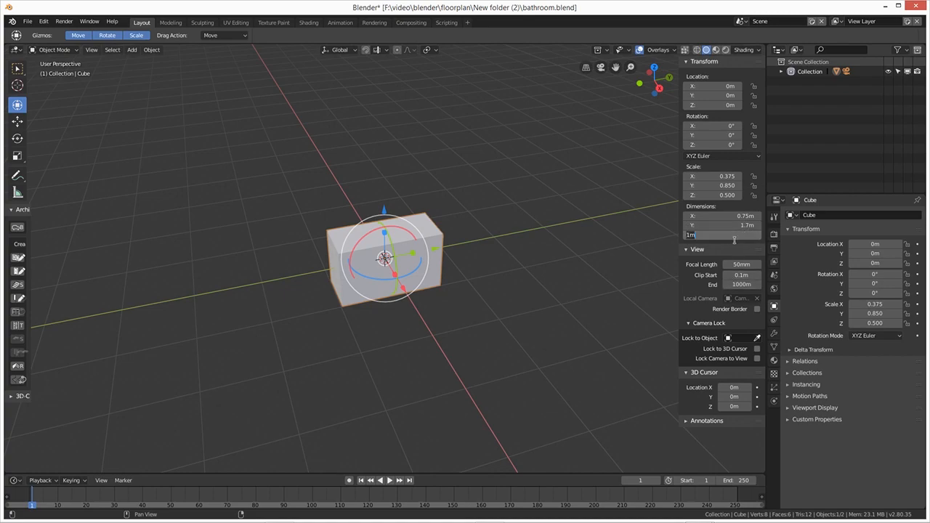
type("0.5")
key("Return")
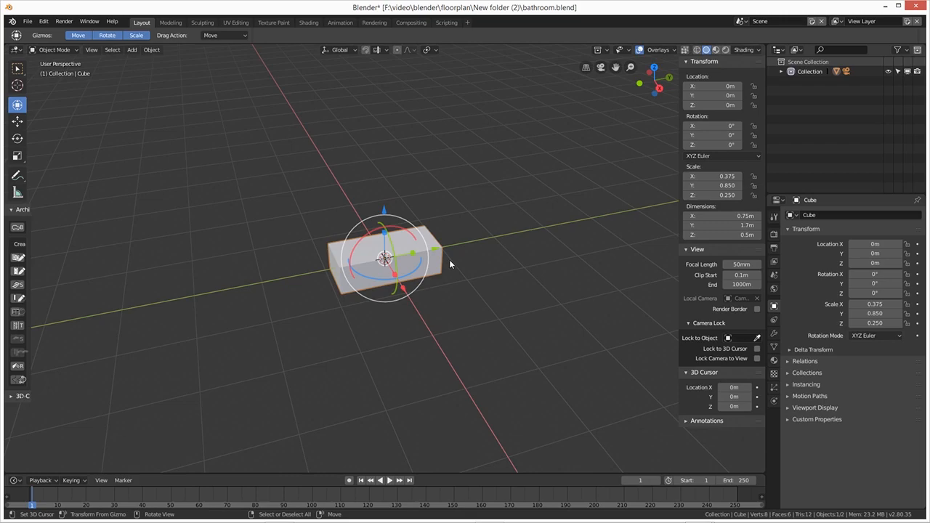
left_click(716, 234)
type("0.7")
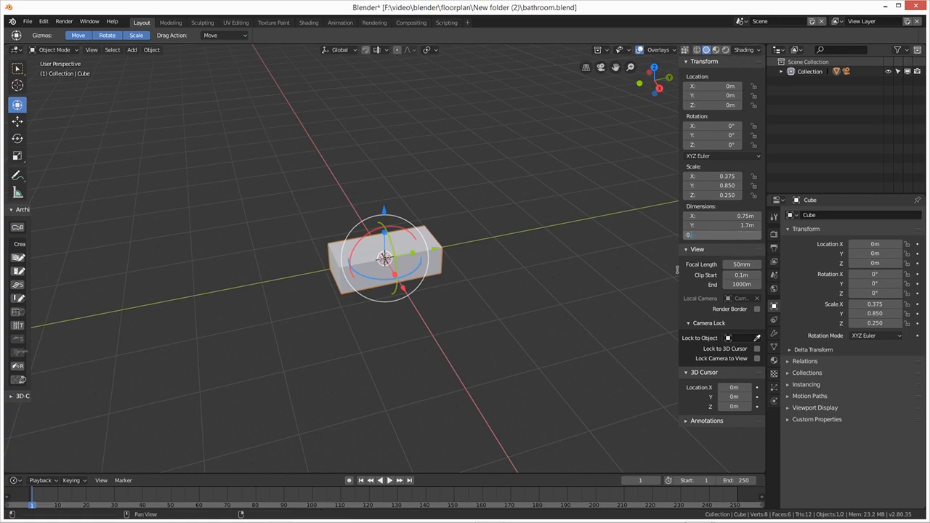
key("Return")
middle_click_drag(422, 280, 397, 354)
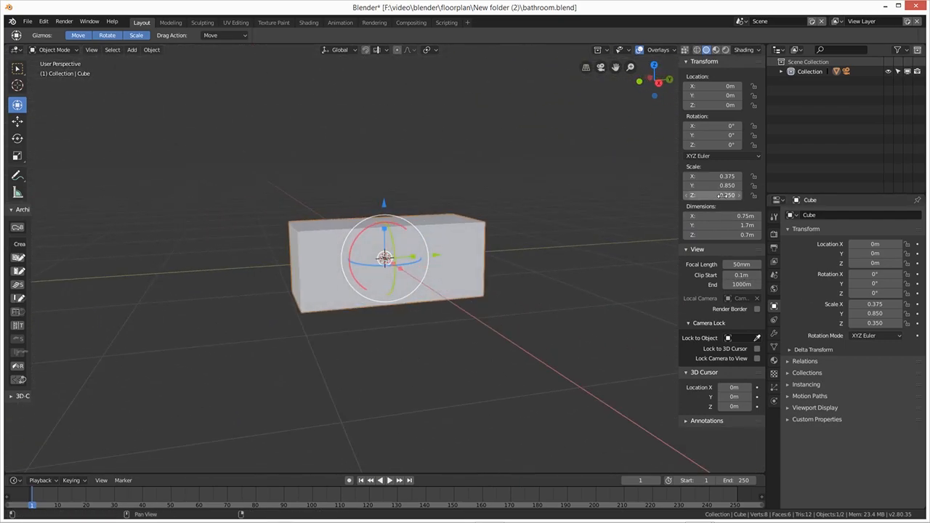
- Set the block's Z dimension to 0.6 m and apply its scale
left_click(744, 234)
key("ctrl+a")
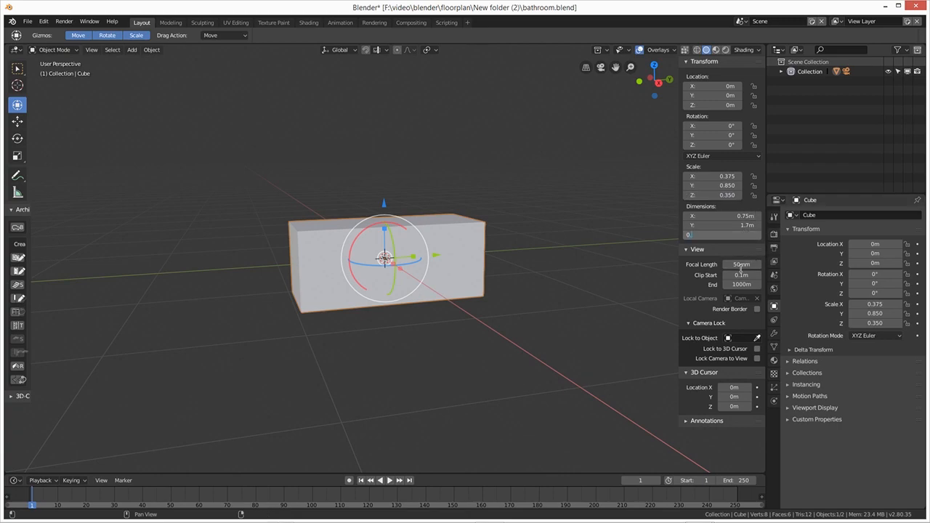
type("0.6")
key("Return")
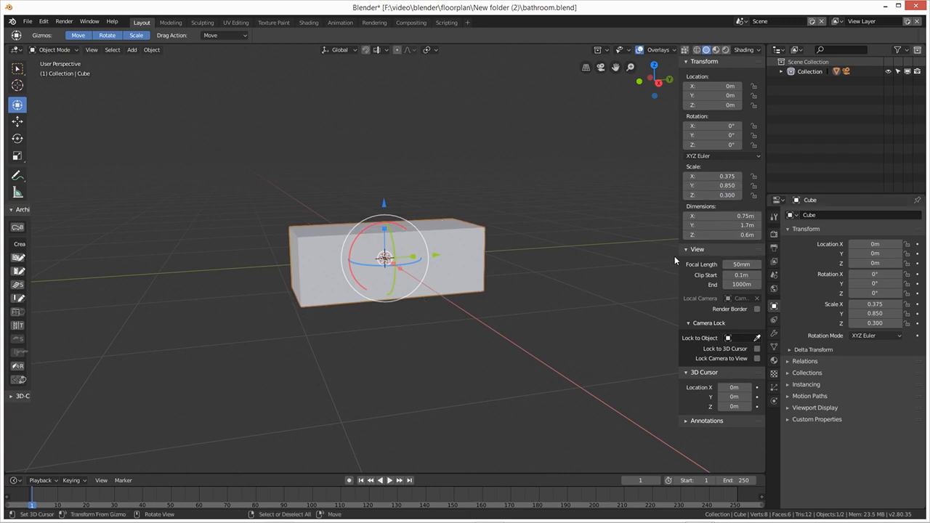
middle_click_drag(579, 307, 553, 351)
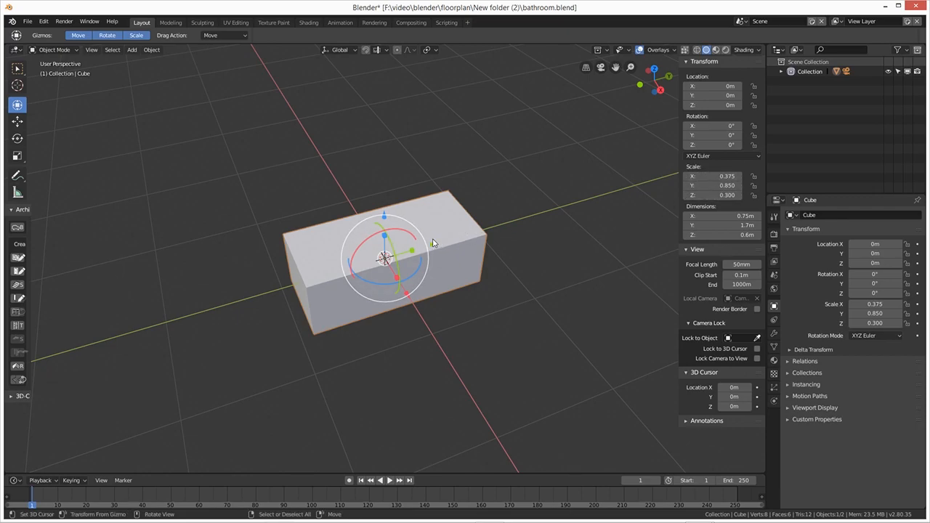
key("ctrl+a")
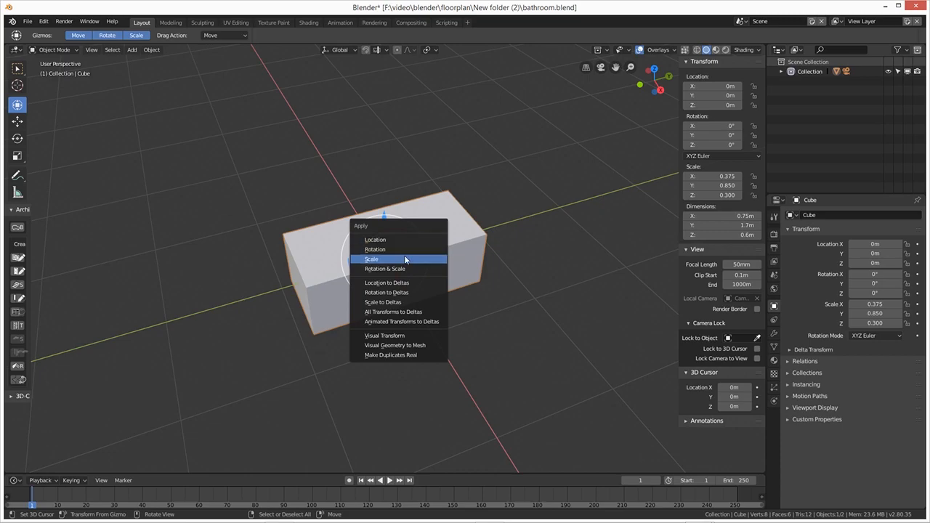
left_click(404, 259)
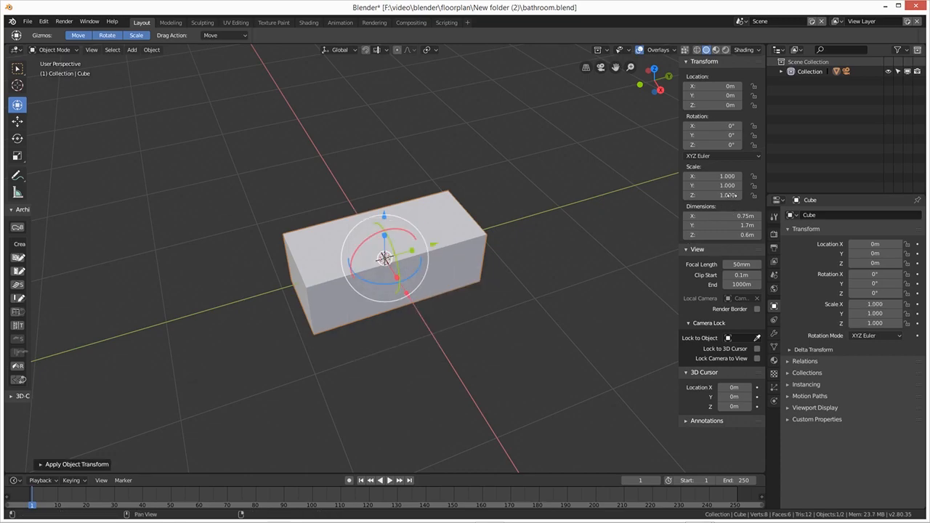
- Inset the block's top face by about 0.07 m in Edit Mode to form a rim
middle_click_drag(518, 320, 509, 325)
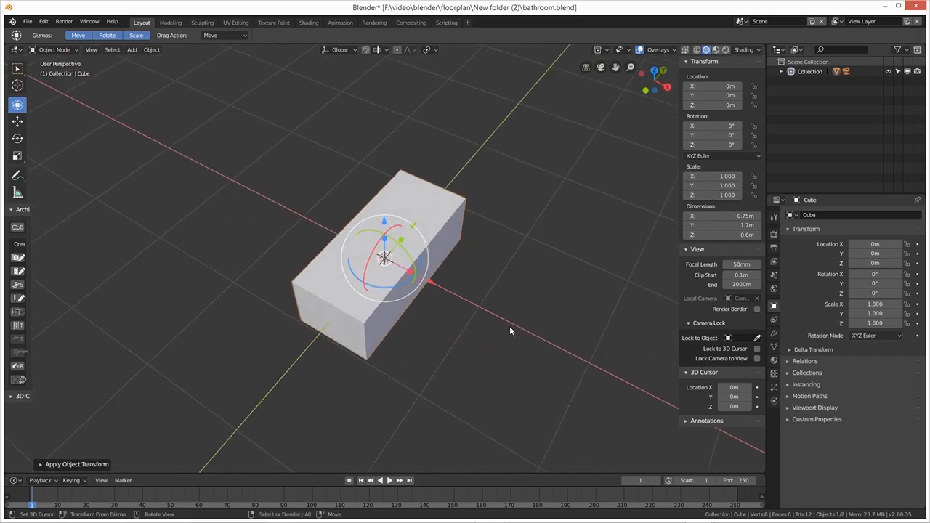
key("Tab")
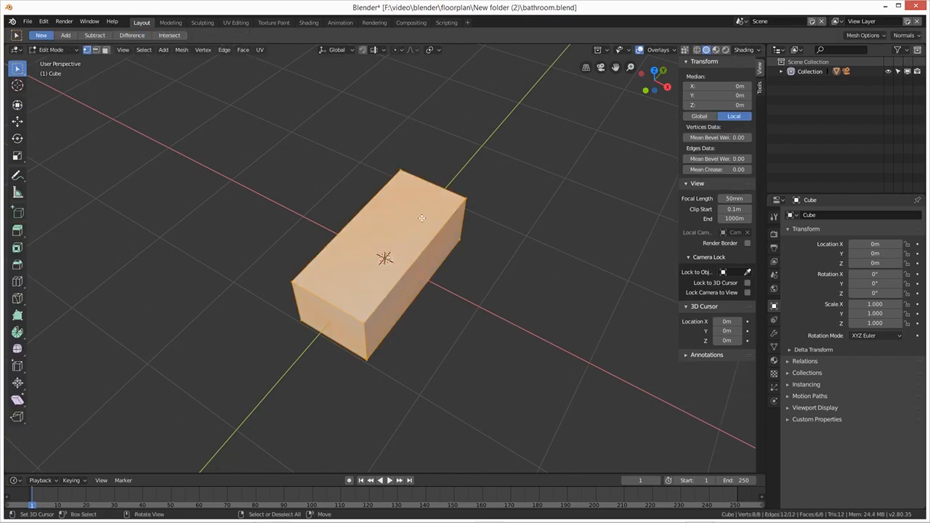
key("3")
left_click(410, 210)
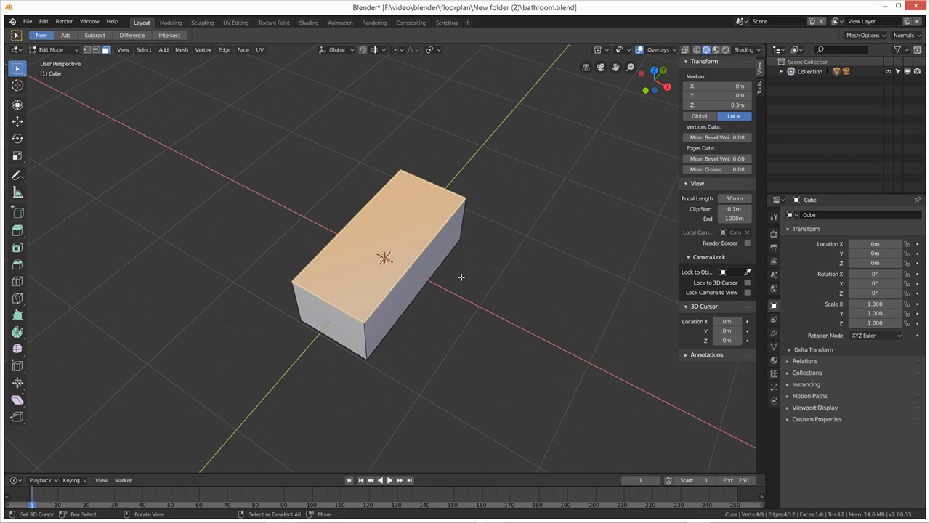
scroll(448, 278, "up", 2)
mouse_move(459, 341)
middle_mouse_down()
mouse_move(454, 324)
mouse_move(438, 316)
mouse_move(454, 324)
middle_mouse_up()
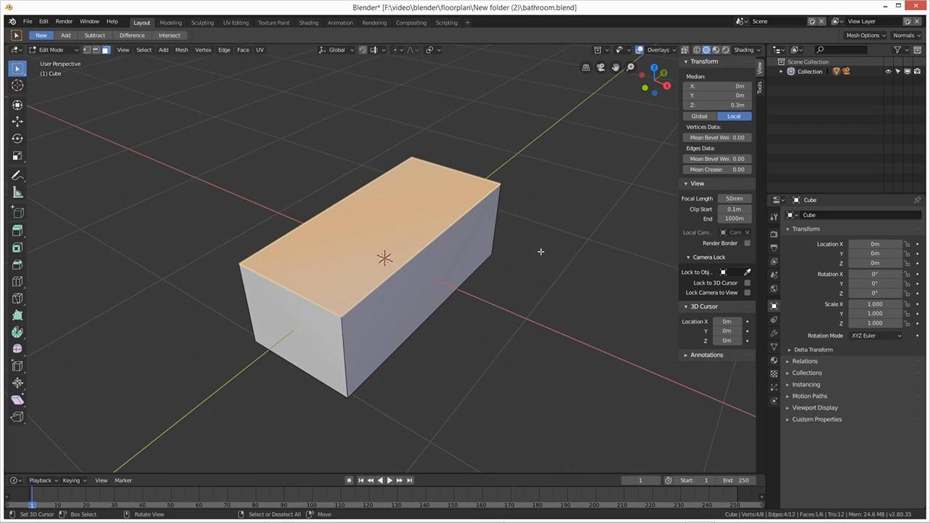
key("i")
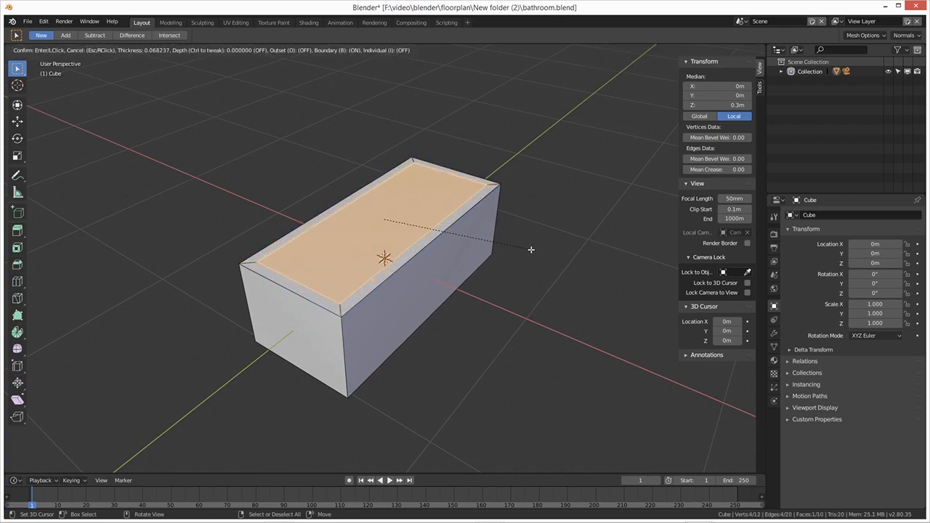
left_click(531, 251)
- Move the inset's edge at the positive Y end inward to about Y 0.735 m to widen the rim there
middle_click_drag(483, 327, 436, 359)
left_click(96, 49)
left_click(505, 211)
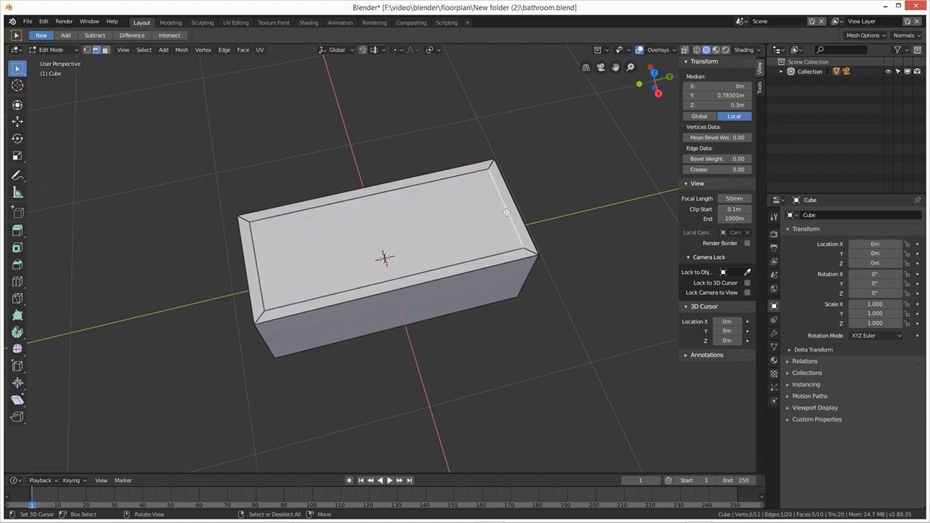
left_click(17, 122)
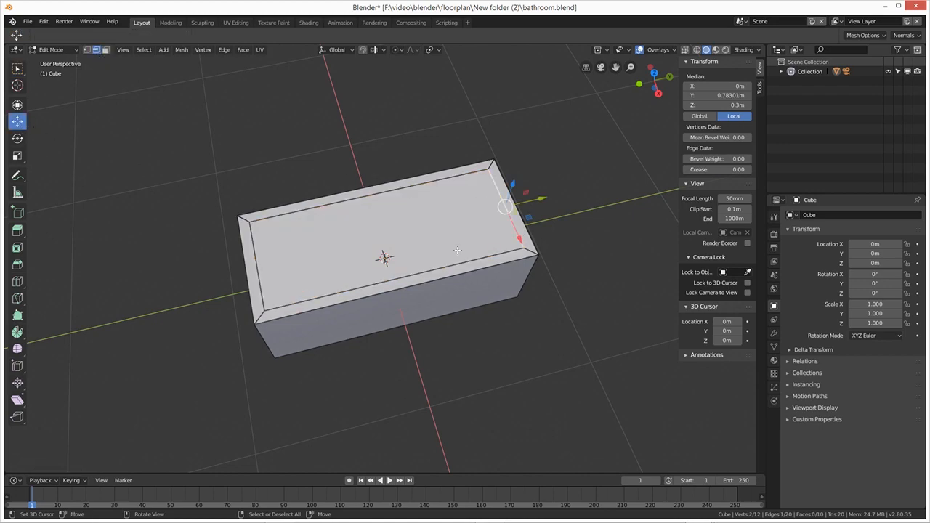
mouse_move(542, 198)
left_mouse_down()
mouse_move(527, 211)
mouse_move(534, 201)
left_mouse_up()
- Select the inset top face and show the model in wireframe shading
middle_click_drag(508, 322, 467, 296)
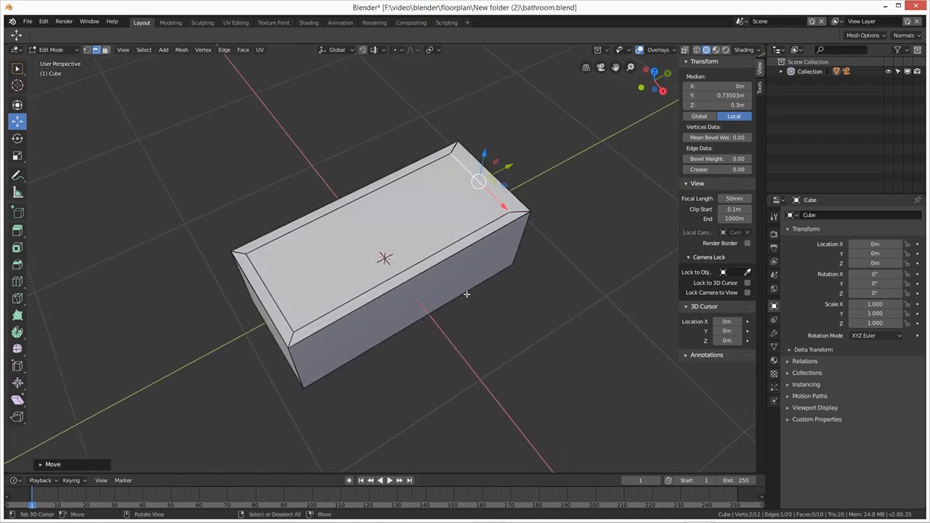
key("3")
left_click(404, 242)
middle_click_drag(426, 391, 438, 374)
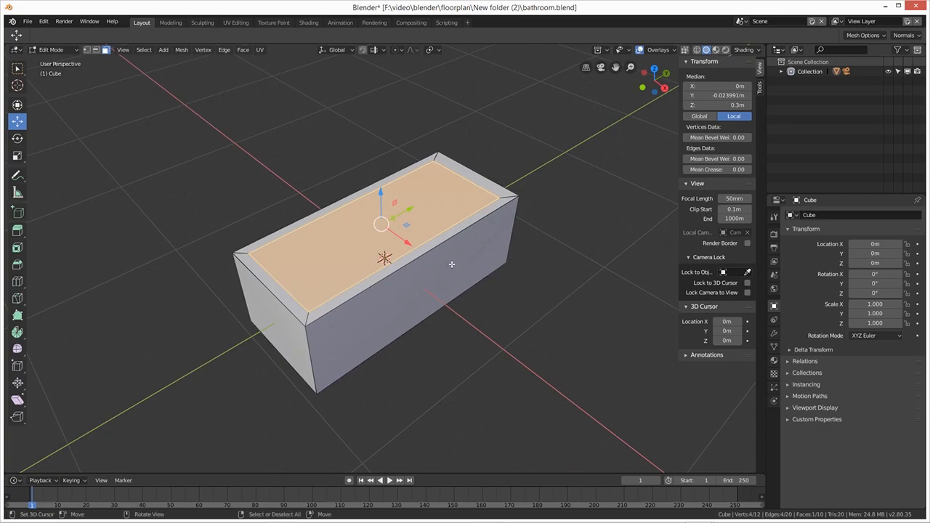
middle_click_drag(413, 219, 574, 116)
left_click(684, 50)
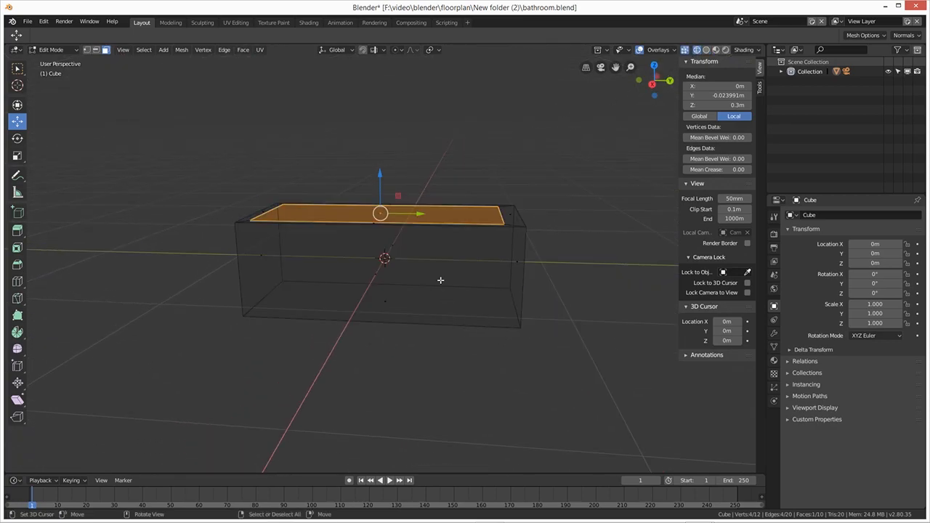
- Try moving the inset face down to about Z -0.22 m without extruding, and undo the move
left_click_drag(378, 182, 371, 254)
middle_click_drag(441, 322, 438, 350)
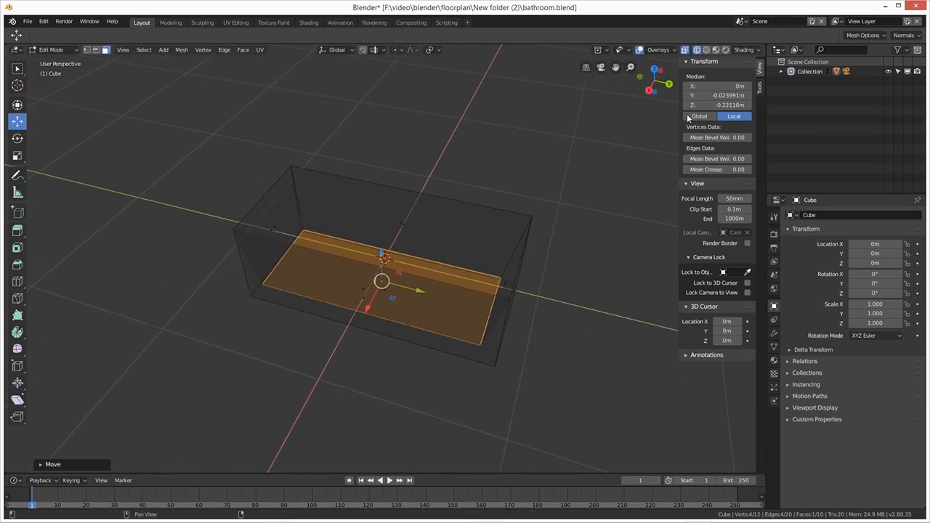
key("ctrl+z")
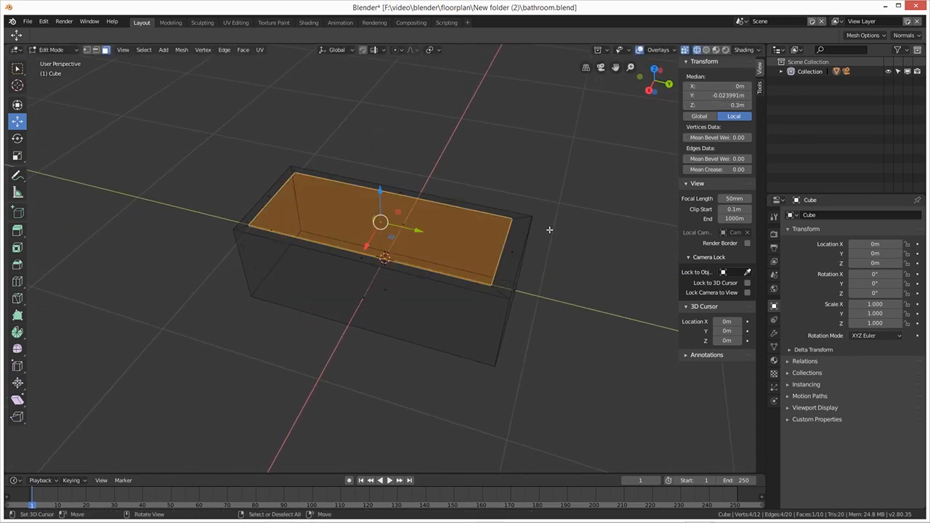
- Extrude the inset face downward along global Z by about 0.606 m to hollow out the block
key("g")
key("z")
key("z")
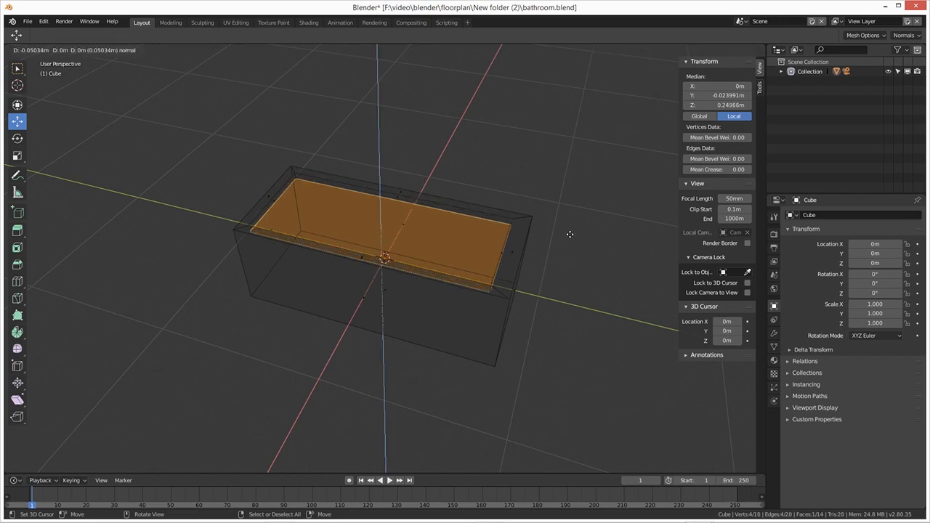
key("y")
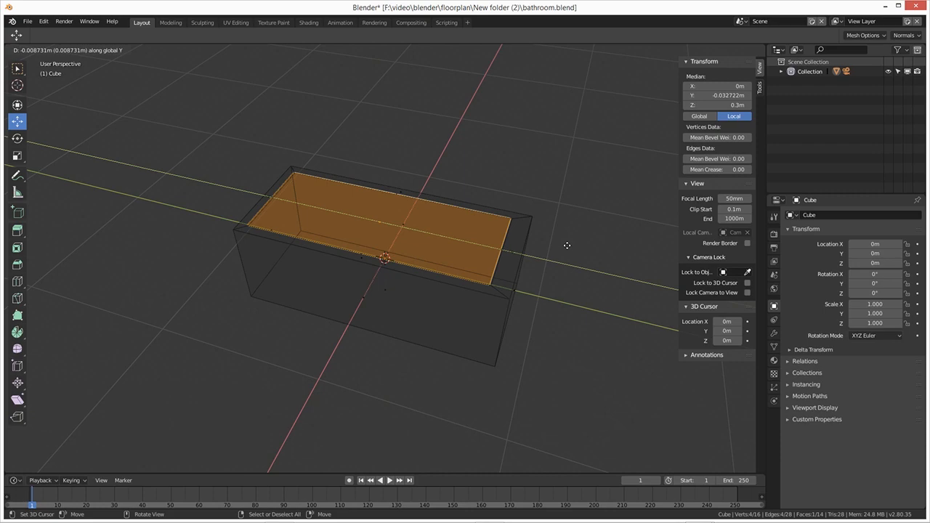
key("x")
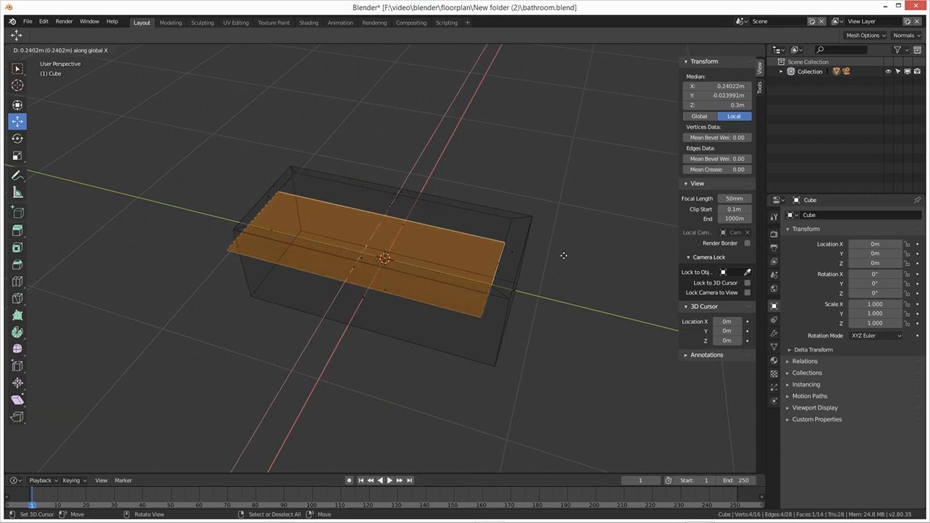
key("z")
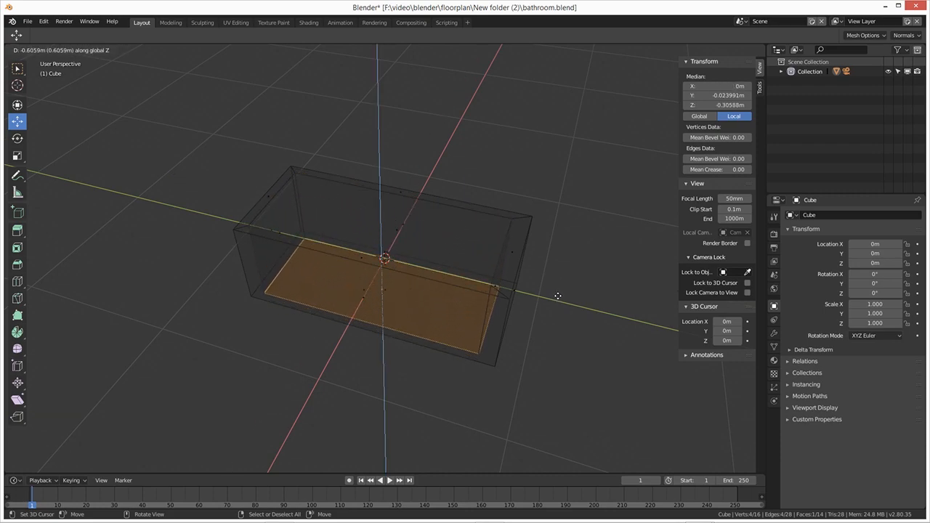
left_click(557, 296)
- Raise the extruded floor face along Z to about Z -0.245 m, above the block's underside
middle_click_drag(557, 295, 584, 253)
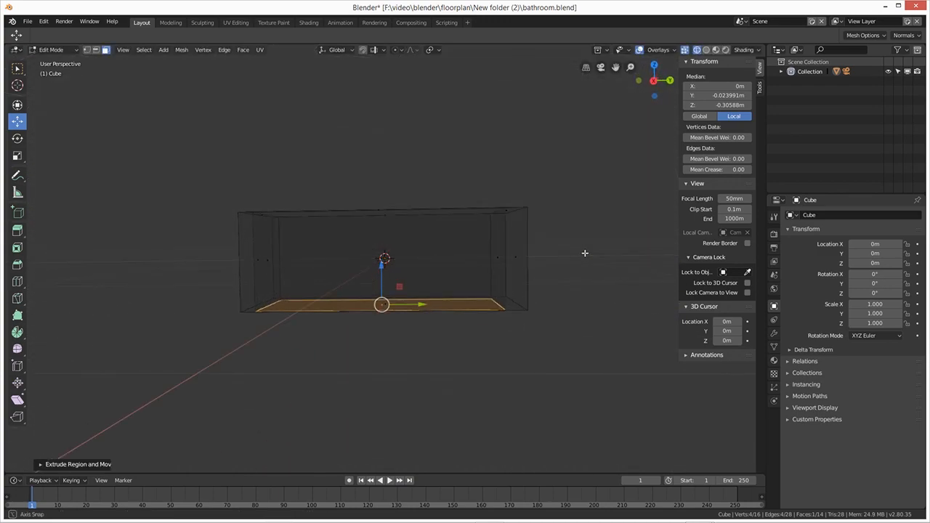
key("g")
key("z")
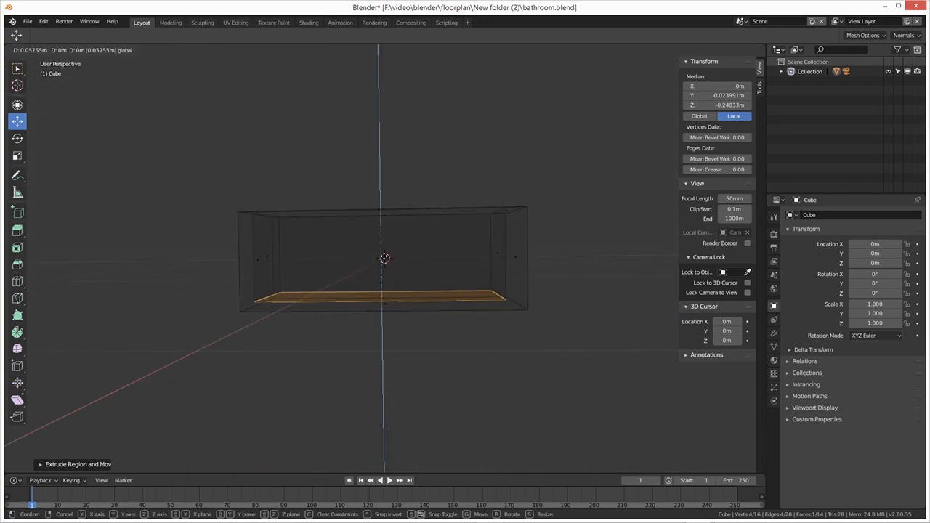
left_click(521, 297)
middle_click_drag(521, 297, 521, 327)
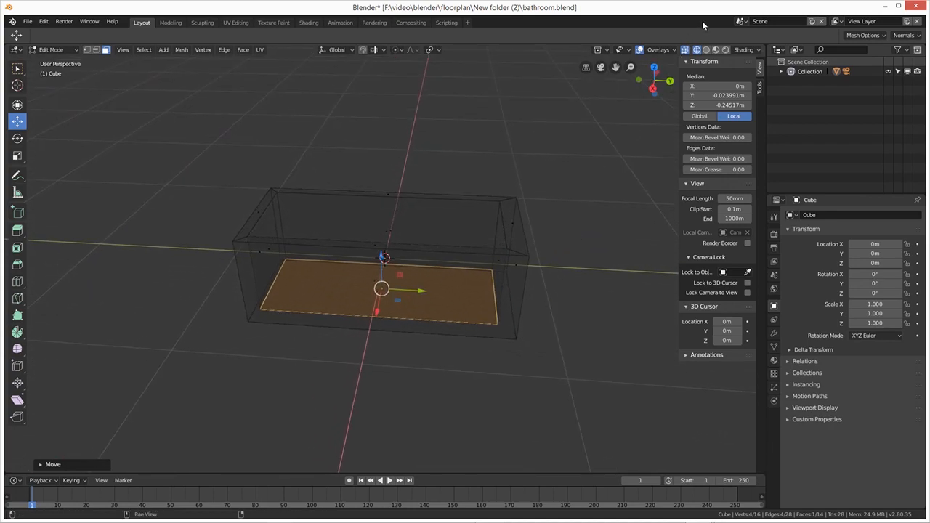
- Return to solid shading and move the cavity floor's edge at the positive Y end inward to about Y 0.69 m
left_click(705, 50)
middle_click_drag(554, 220, 594, 265)
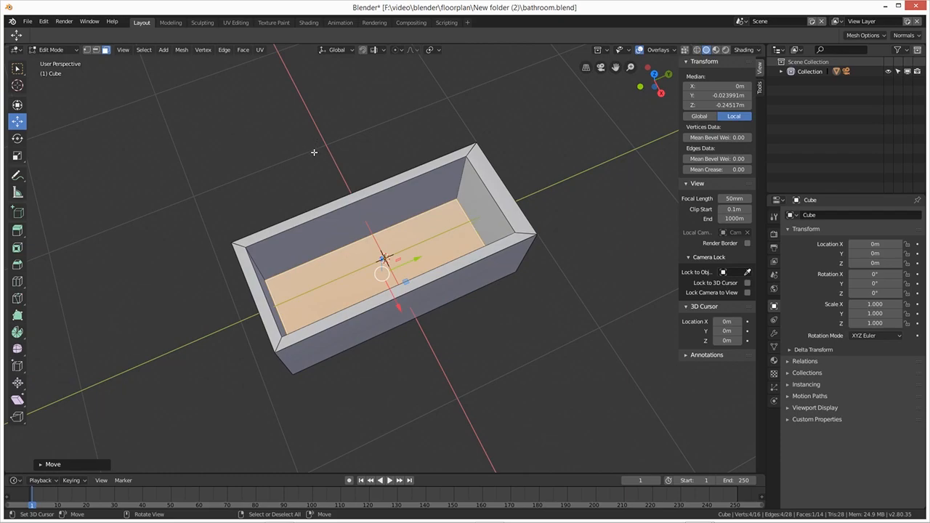
key("2")
left_click(471, 223)
left_click_drag(508, 217, 498, 220)
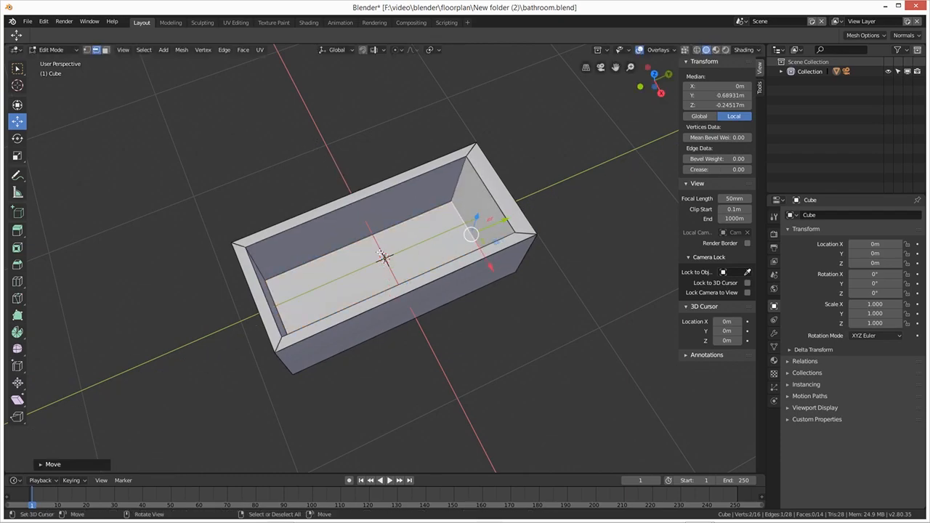
- Move the cavity floor's edge at the negative Y end inward to about Y -0.548 m to slope that wall
left_click(278, 301)
left_click_drag(312, 301, 346, 287)
middle_click_drag(346, 287, 301, 293)
left_click_drag(343, 280, 345, 280)
middle_click_drag(474, 324, 493, 321)
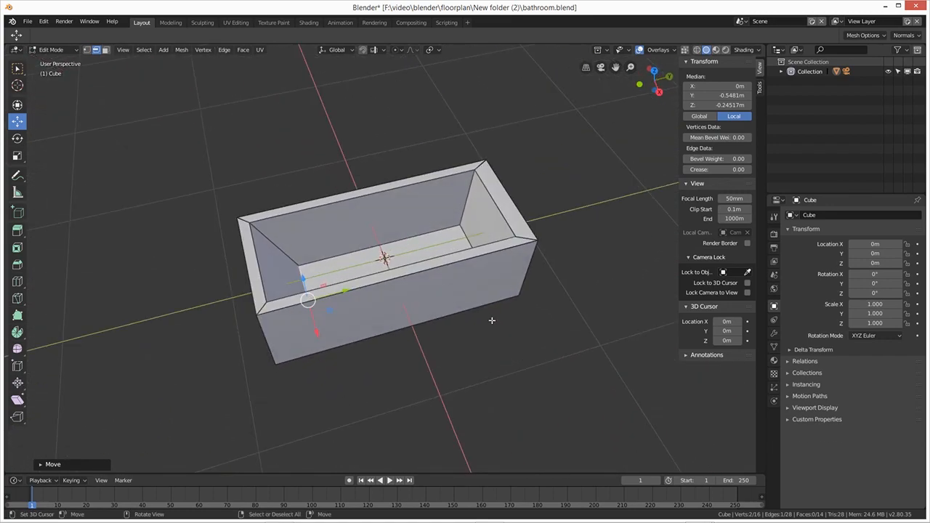
- Raise the tub's cavity floor face along Z to about Z -0.184 m
left_click(106, 49)
left_click(409, 256)
middle_click_drag(408, 257, 411, 258)
left_click_drag(398, 252, 398, 238)
middle_click_drag(406, 250, 451, 287)
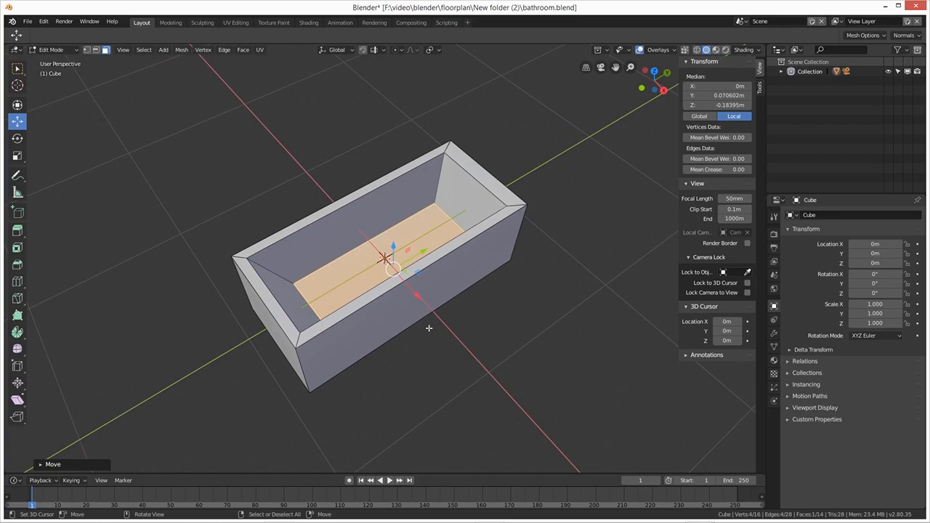
- Return to Object Mode and add a Bevel modifier to the tub
key("Tab")
middle_click_drag(456, 350, 670, 309)
left_click(773, 334)
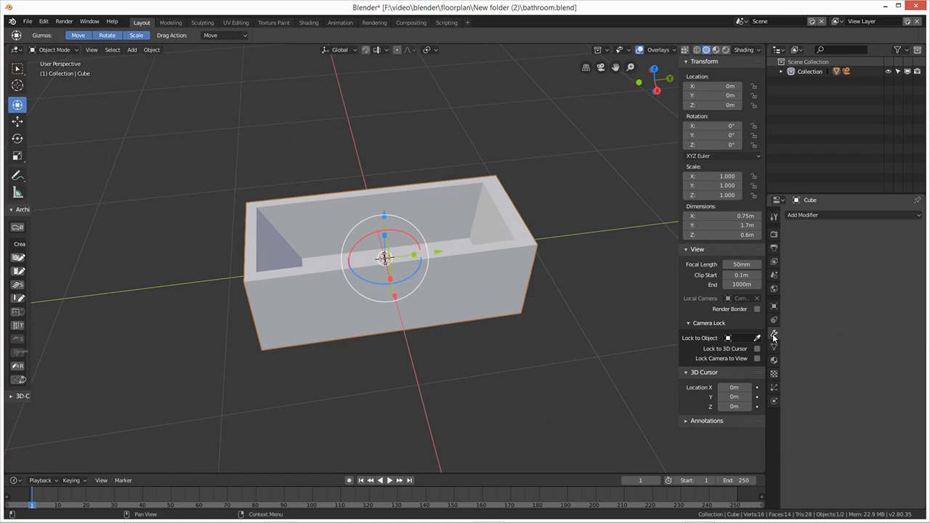
left_click(825, 220)
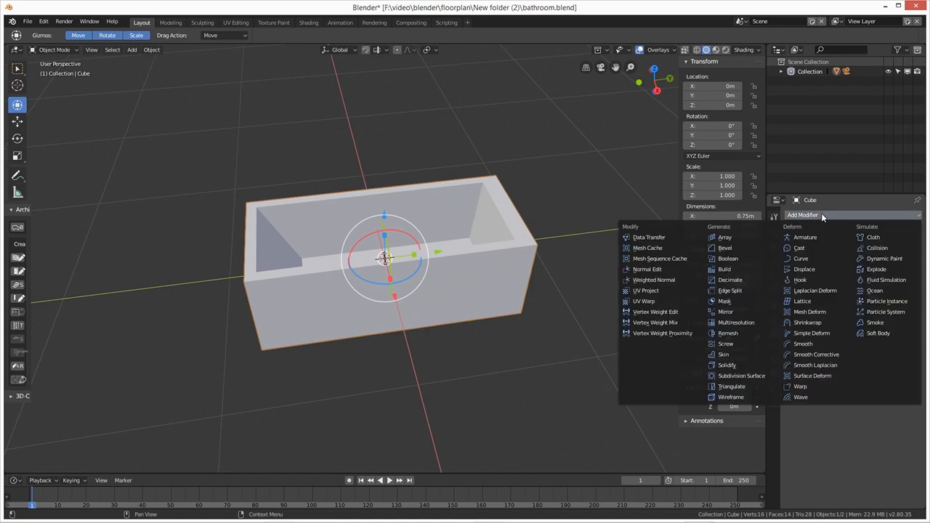
left_click(732, 249)
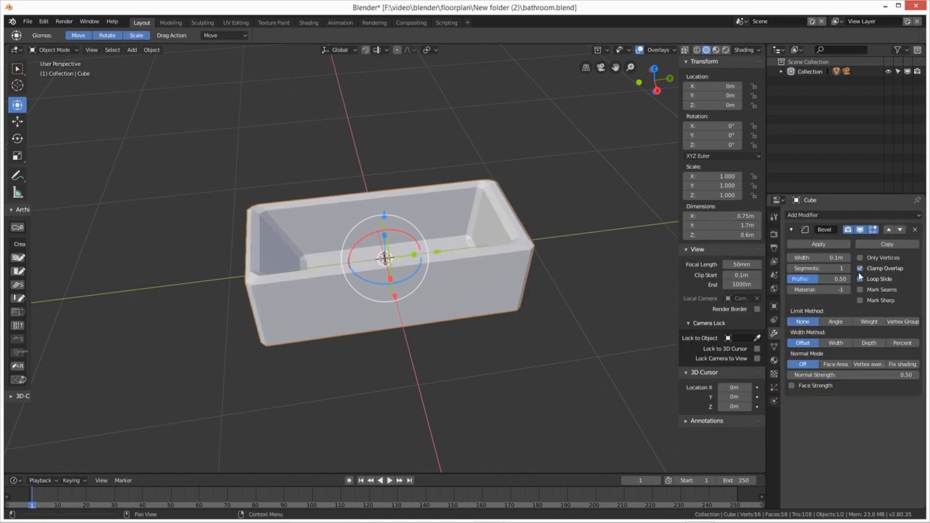
- Increase the tub's bevel to 3 segments to round the edges
middle_click_drag(541, 326, 523, 314)
scroll(524, 313, "up", 1)
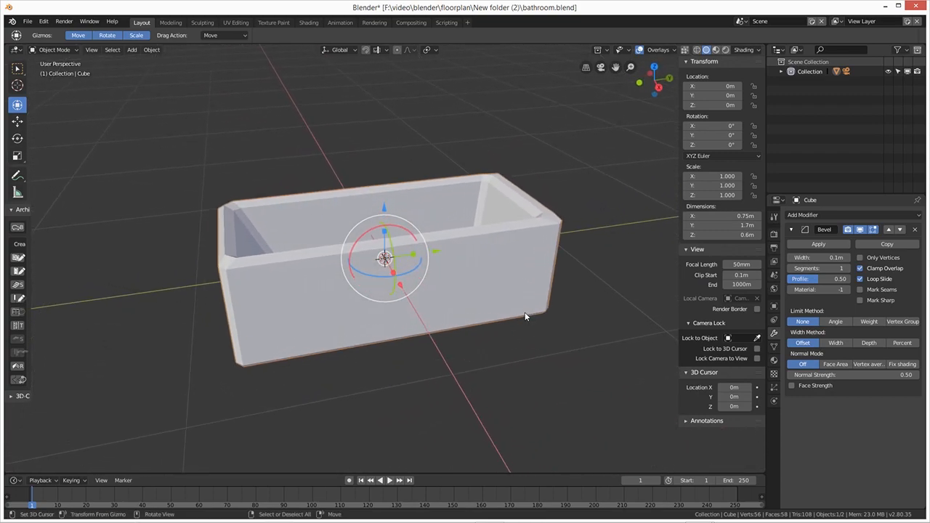
scroll(527, 317, "up", 3)
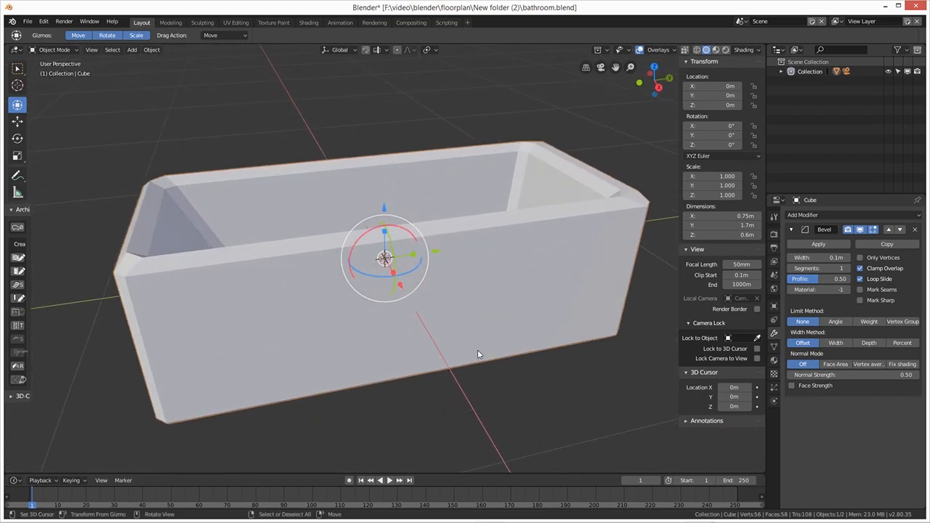
middle_click_drag(478, 353, 497, 358)
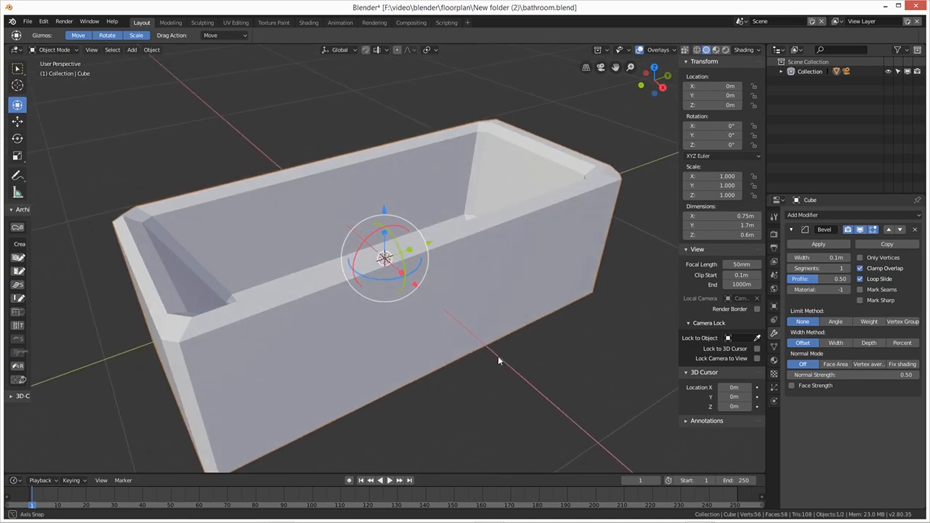
left_click(846, 268)
left_click(848, 268)
middle_click_drag(421, 363, 435, 353)
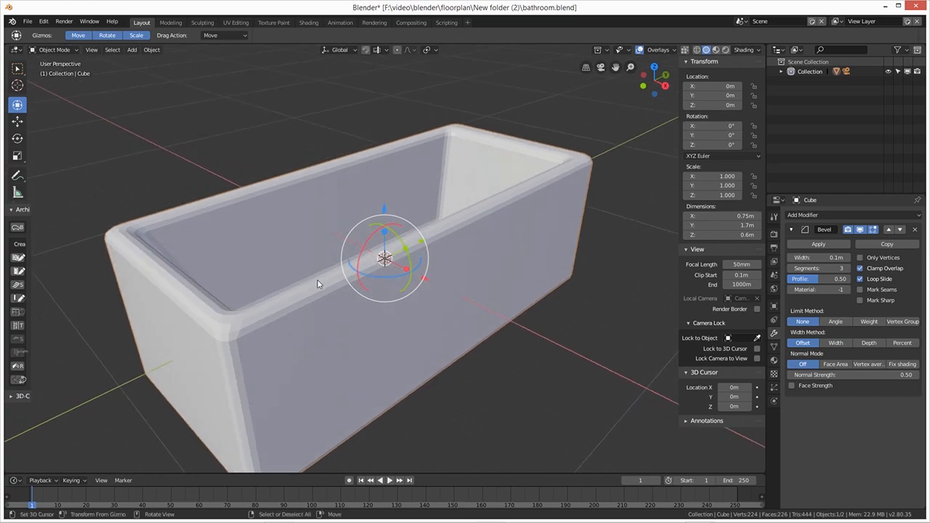
middle_click_drag(499, 358, 457, 378)
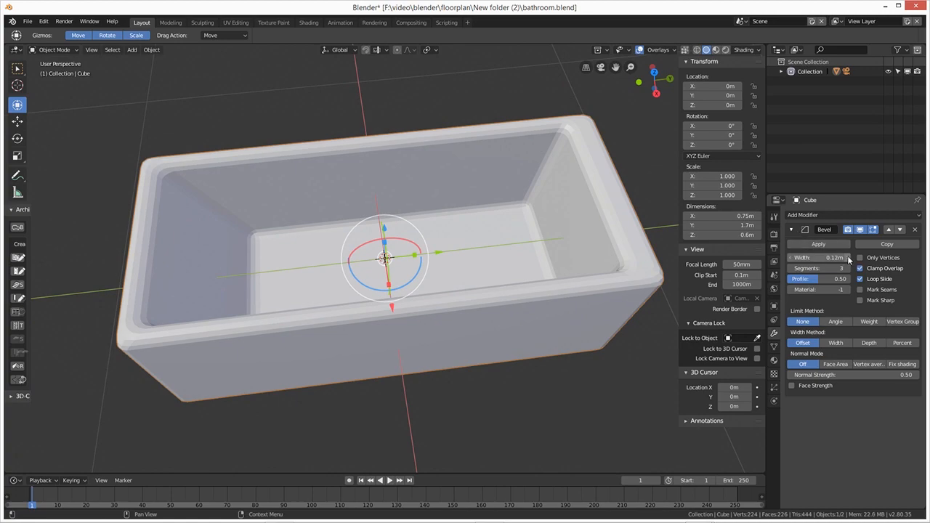
- Set the bevel width to 0.05 m and the profile to 0.5
left_click_drag(833, 257, 821, 279)
left_click(822, 279)
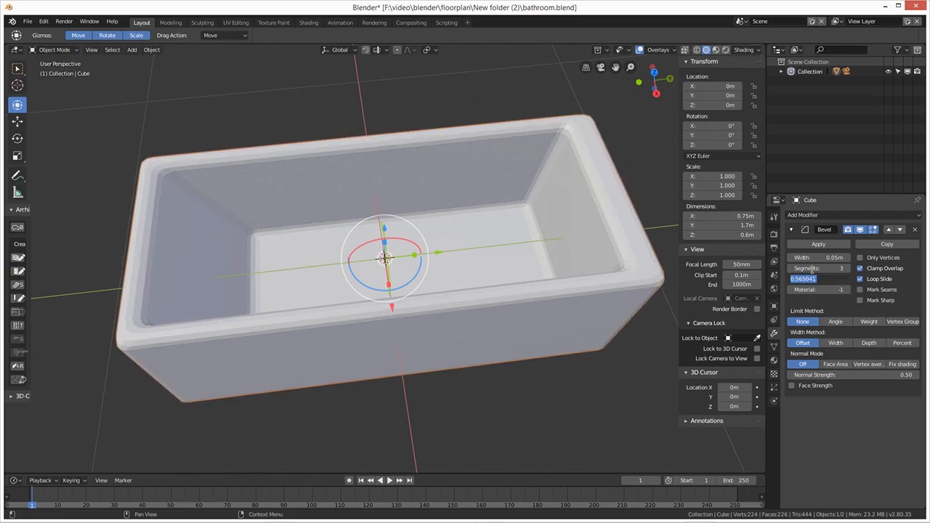
type("0.5")
key("Return")
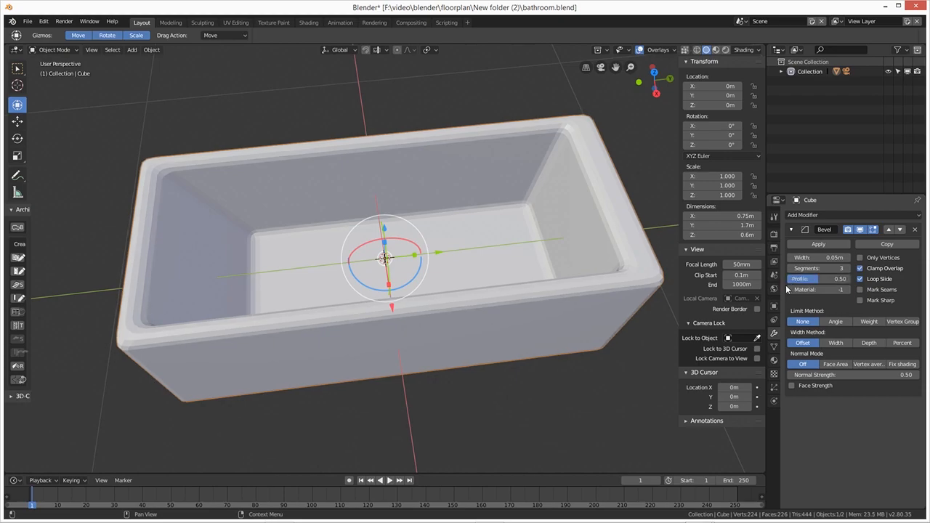
- Apply smooth shading to the beveled tub
middle_click_drag(488, 396, 454, 412)
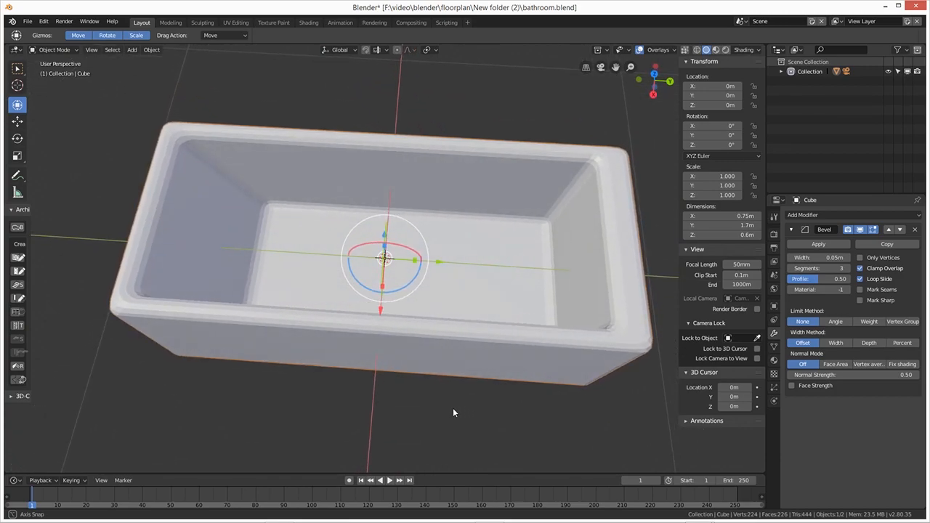
middle_click_drag(453, 413, 467, 392)
right_click(488, 377)
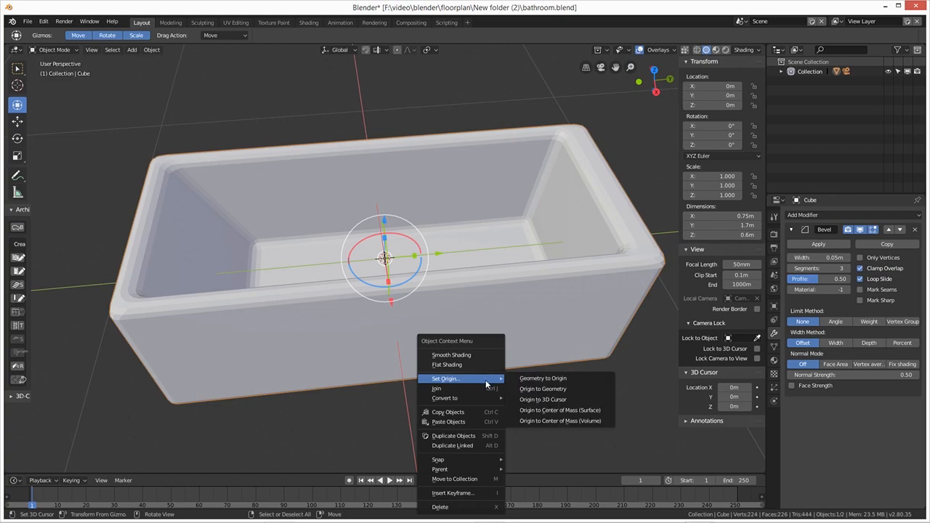
left_click(456, 355)
mouse_move(467, 370)
middle_mouse_down()
mouse_move(469, 393)
mouse_move(419, 376)
mouse_move(411, 338)
mouse_move(457, 328)
mouse_move(539, 348)
mouse_move(560, 365)
mouse_move(496, 334)
mouse_move(458, 351)
mouse_move(469, 395)
mouse_move(451, 366)
mouse_move(502, 386)
mouse_move(521, 332)
mouse_move(508, 385)
mouse_move(458, 388)
mouse_move(481, 399)
mouse_move(440, 266)
middle_mouse_up()
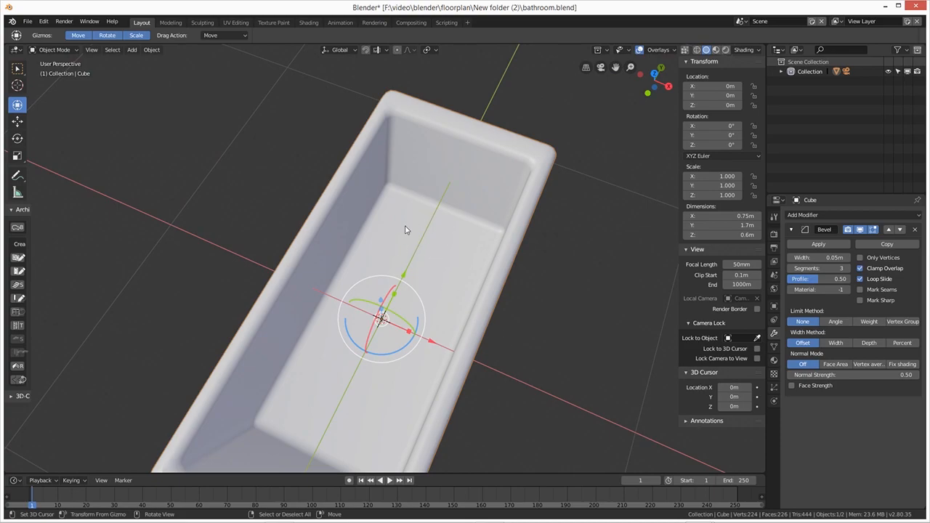
- Examine the tub's rounded rim, inner walls and floor edges from several angles and distances
scroll(434, 228, "up", 2)
middle_click_drag(437, 232, 465, 273)
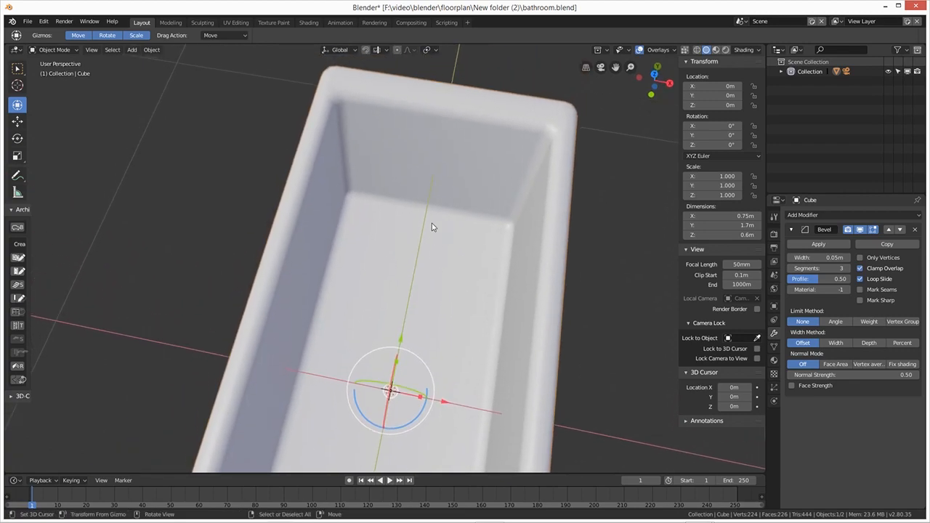
middle_click_drag(448, 260, 423, 279)
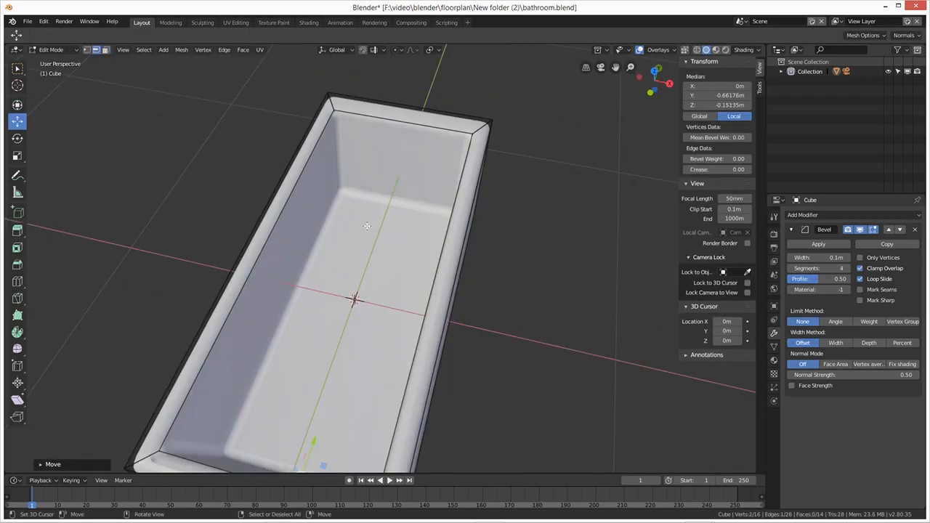
scroll(388, 215, "up", 1)
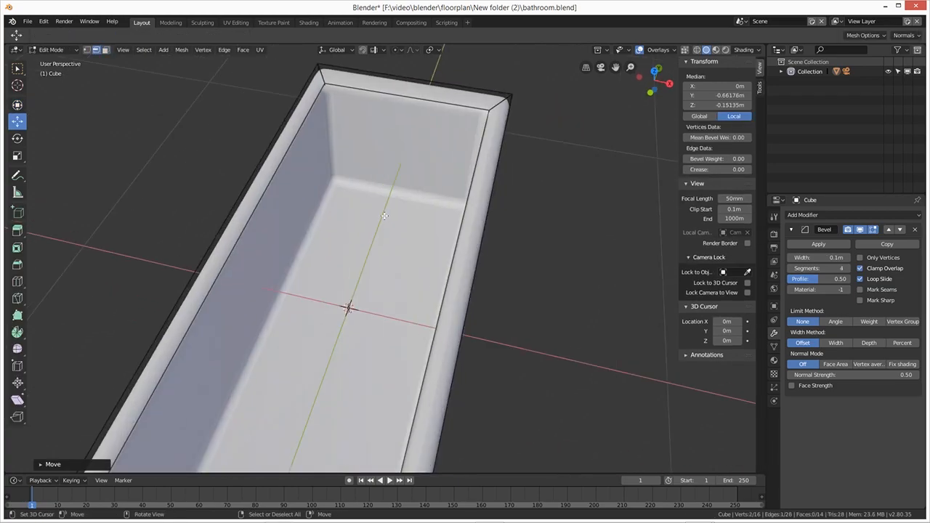
middle_click_drag(383, 202, 457, 208)
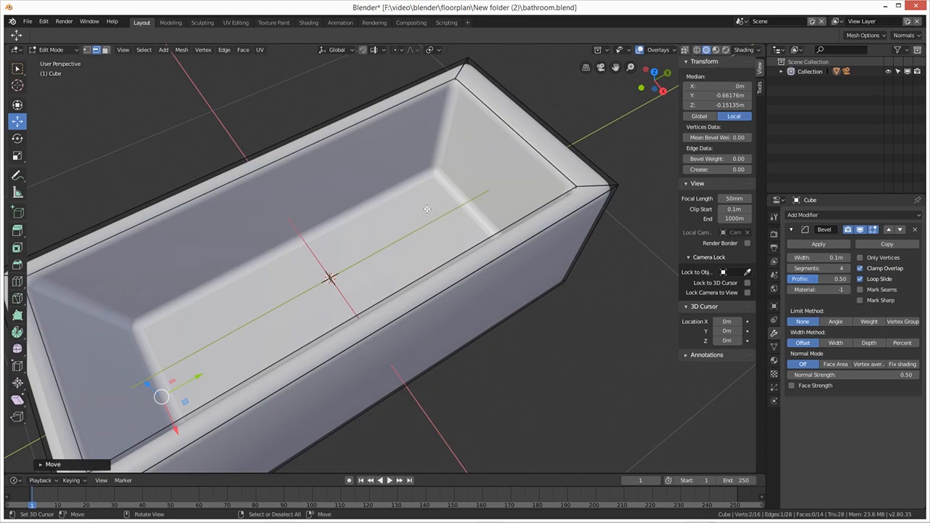
middle_click_drag(420, 233, 459, 245)
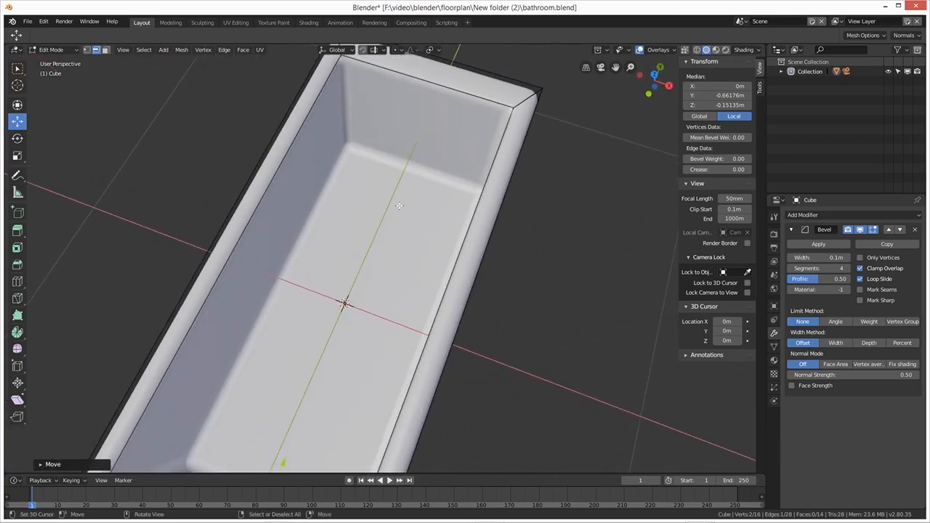
key("ctrl")
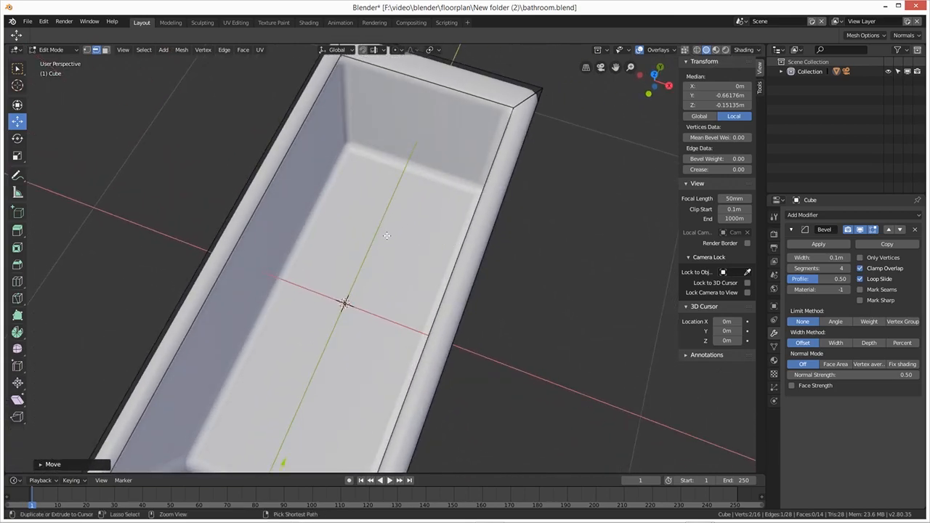
middle_click_drag(400, 182, 279, 238)
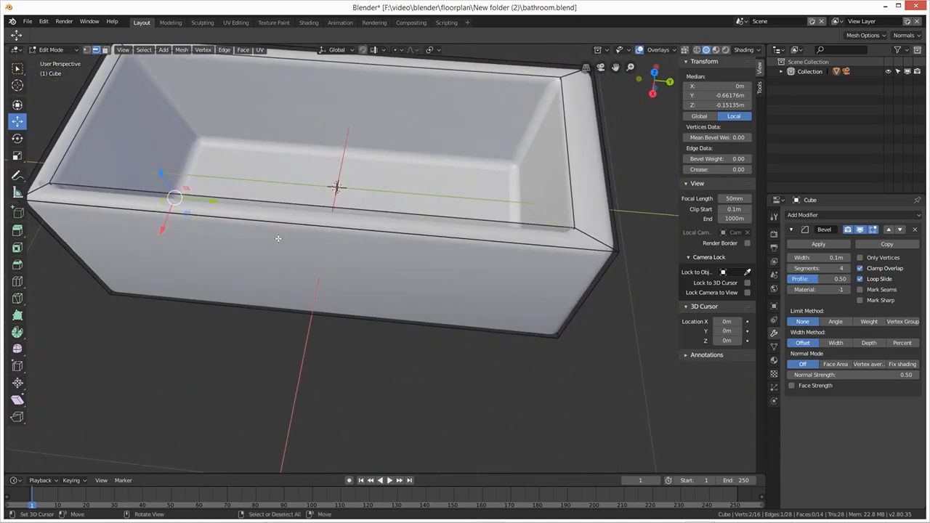
scroll(327, 246, "down", 3)
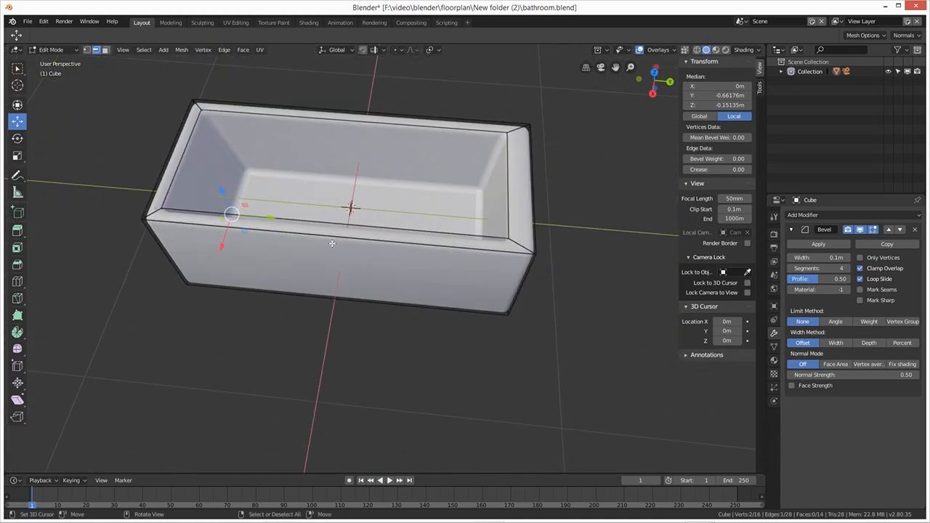
middle_click_drag(415, 200, 415, 236, "shift")
scroll(414, 239, "up", 2)
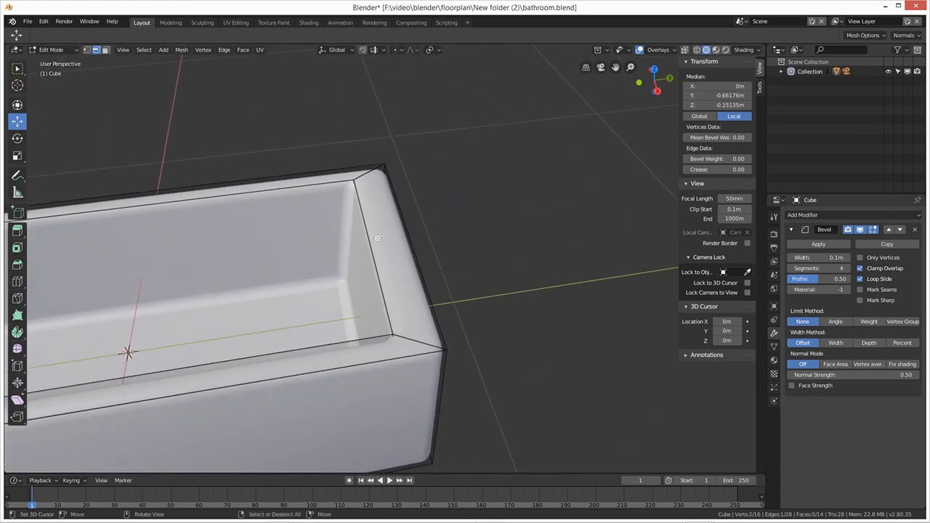
- Leave Edit Mode, add a mesh cylinder and scale it down uniformly to about 0.054 m
key("Tab")
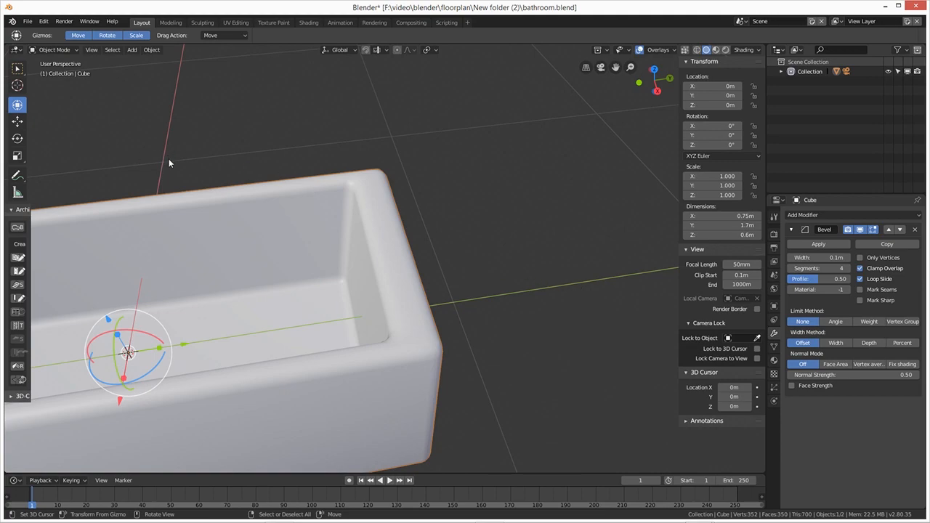
key("shift+a")
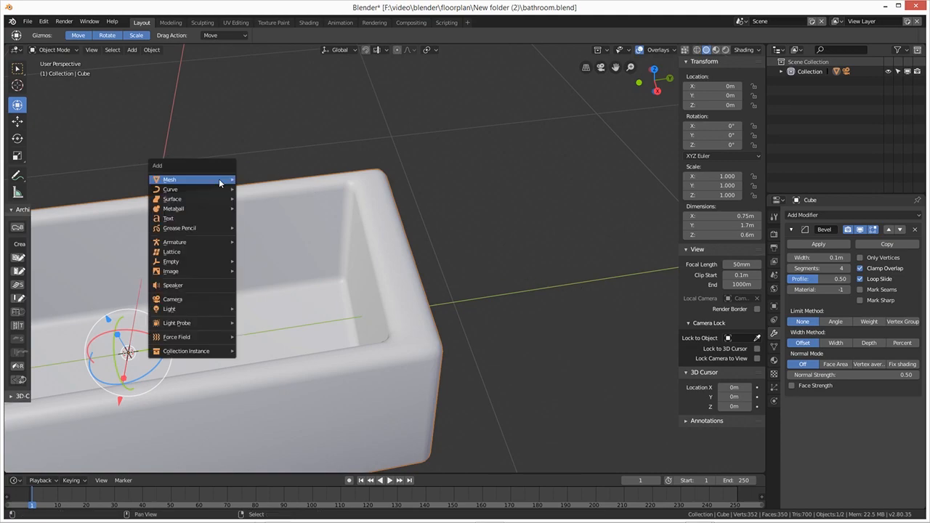
mouse_move(214, 181)
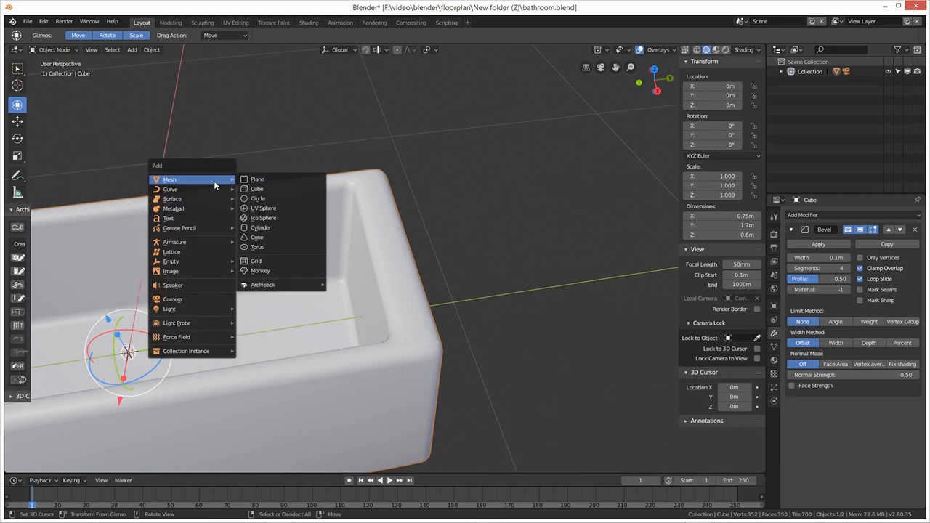
left_click(264, 229)
scroll(315, 239, "down", 5)
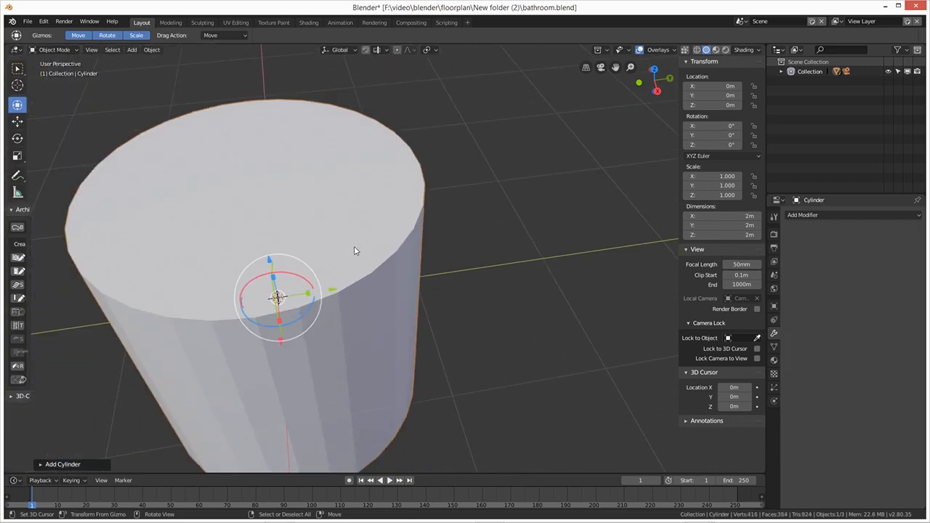
key("g")
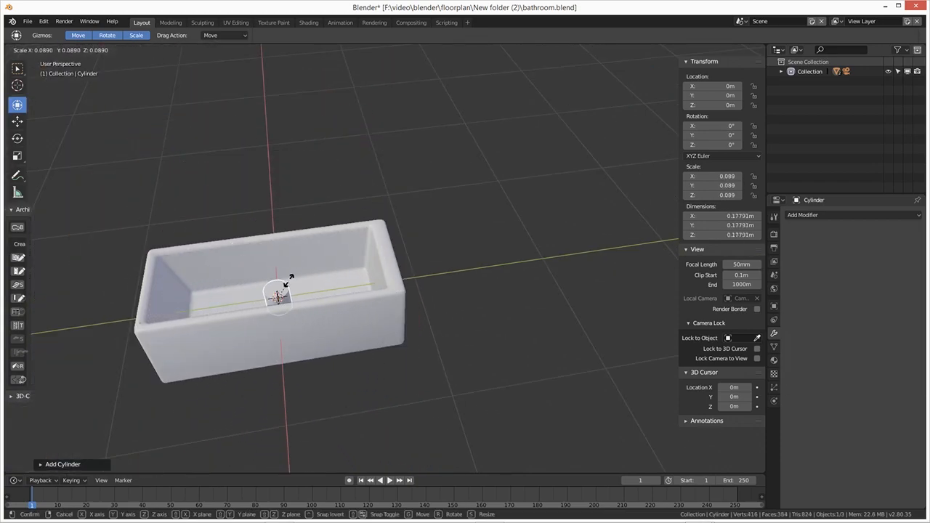
left_click(282, 288)
- Move the cylinder onto the rim at the positive Y end, at about X -0.093, Y 0.795 and Z 0.297 m
left_click_drag(332, 289, 439, 272)
mouse_move(385, 246)
left_mouse_down()
mouse_move(385, 209)
mouse_move(384, 252)
left_mouse_up()
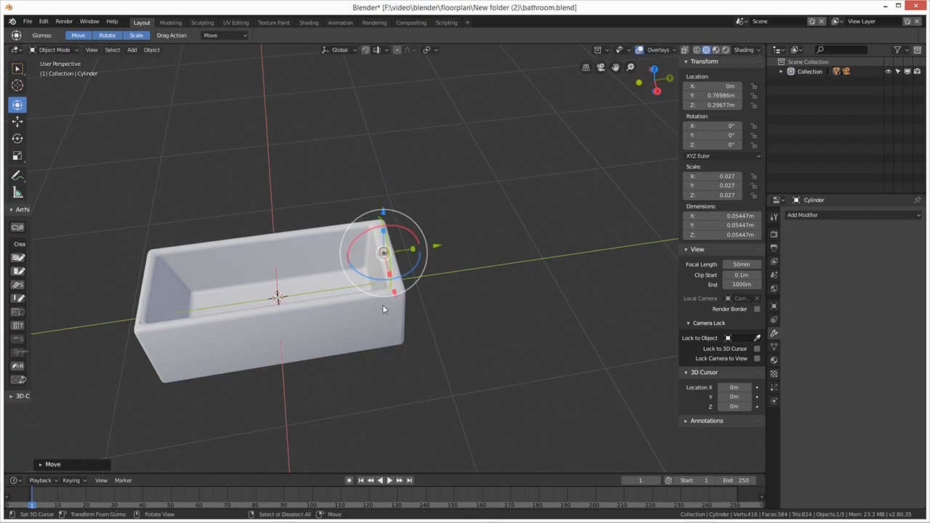
scroll(356, 312, "up", 5)
middle_click_drag(353, 313, 414, 315)
scroll(368, 337, "up", 10)
scroll(338, 360, "down", 6)
left_click_drag(439, 268, 351, 254)
middle_click_drag(374, 259, 307, 284)
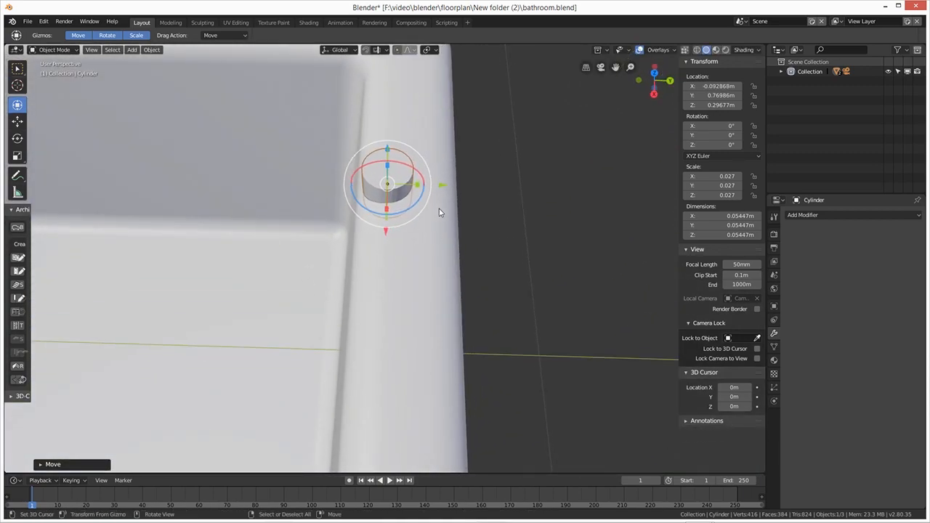
left_click_drag(442, 179, 466, 185)
middle_click_drag(469, 233, 557, 220)
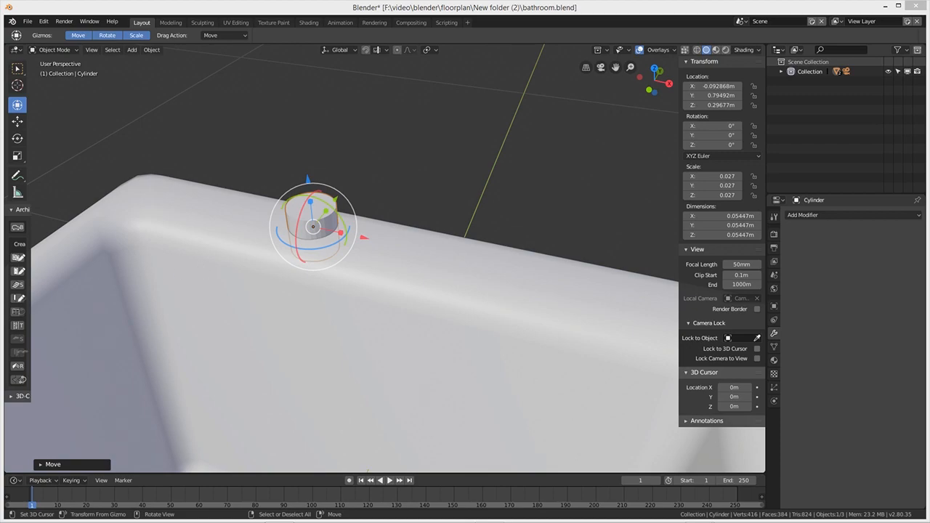
- Bring the browser window over Blender, examine the basin mixer tap photo for reference, and move the window away again
left_click_drag(0, 18, 274, 10)
left_click_drag(274, 9, 195, 8)
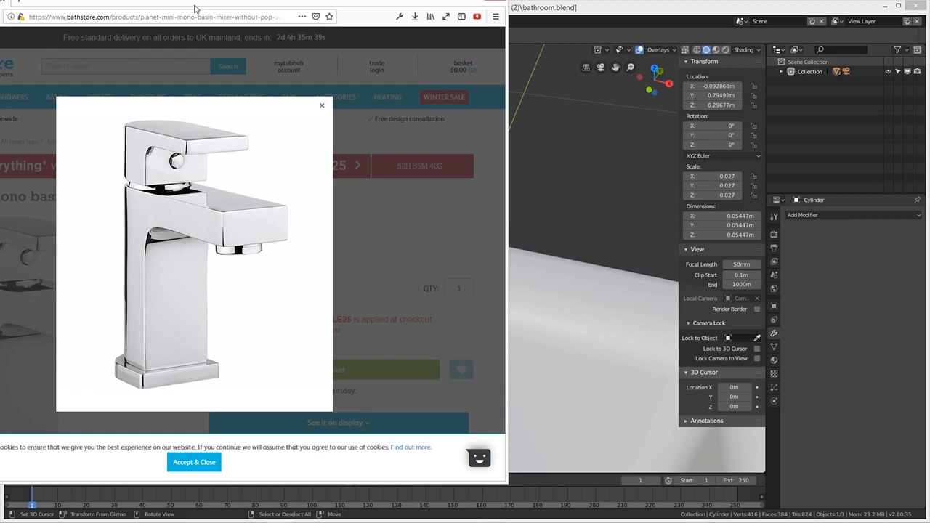
left_click_drag(195, 9, 0, 8)
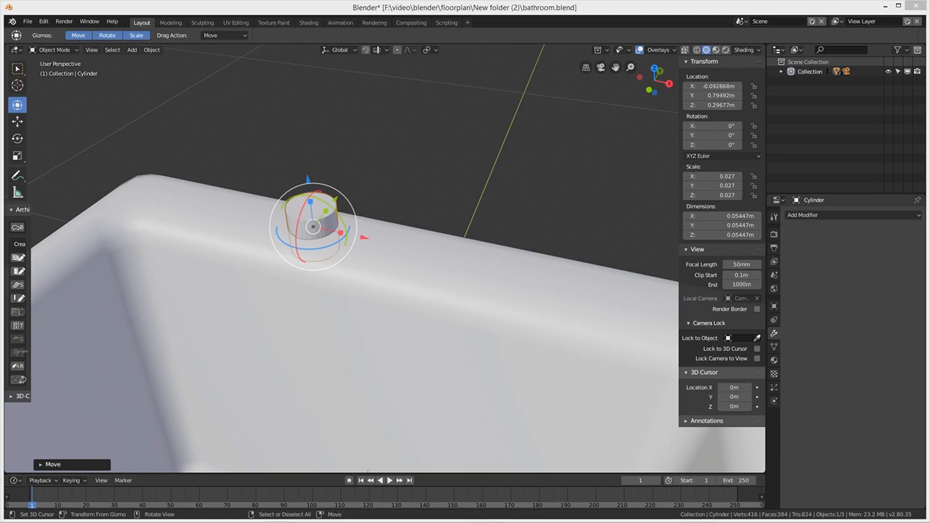
- Undo the mistaken deletion of the tub and reselect the small cylinder on its rim
left_click(328, 215)
key("Delete")
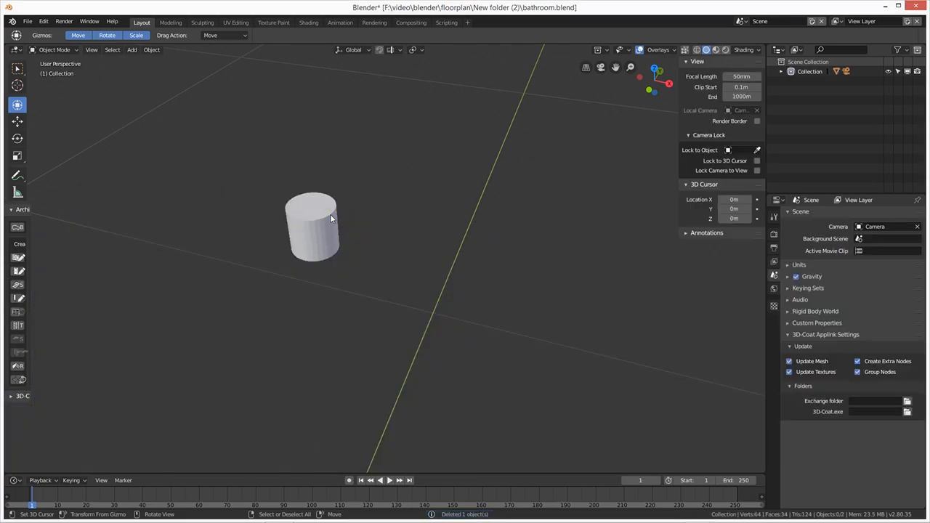
key("ctrl+z")
left_click(334, 217)
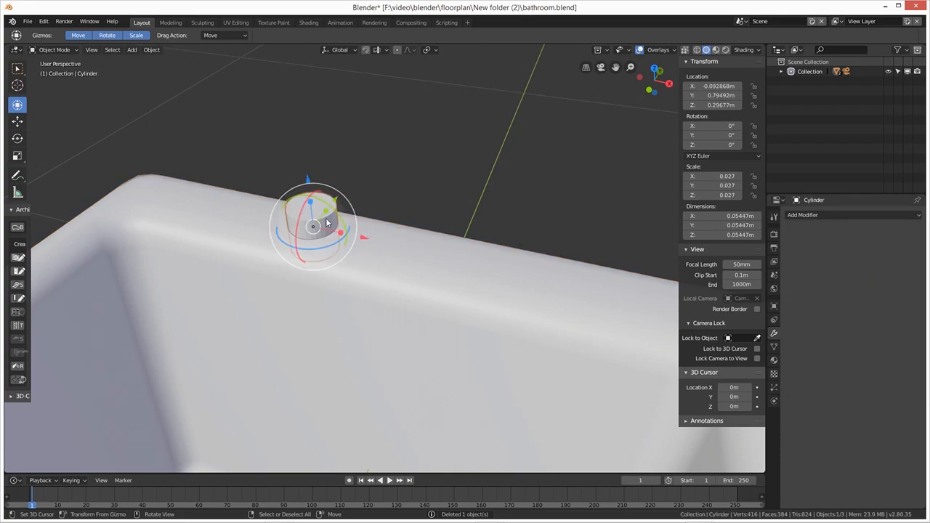
- Raise the small cylinder to about Z 0.322 m and centre it along the rim at about X 0 m
key("Delete")
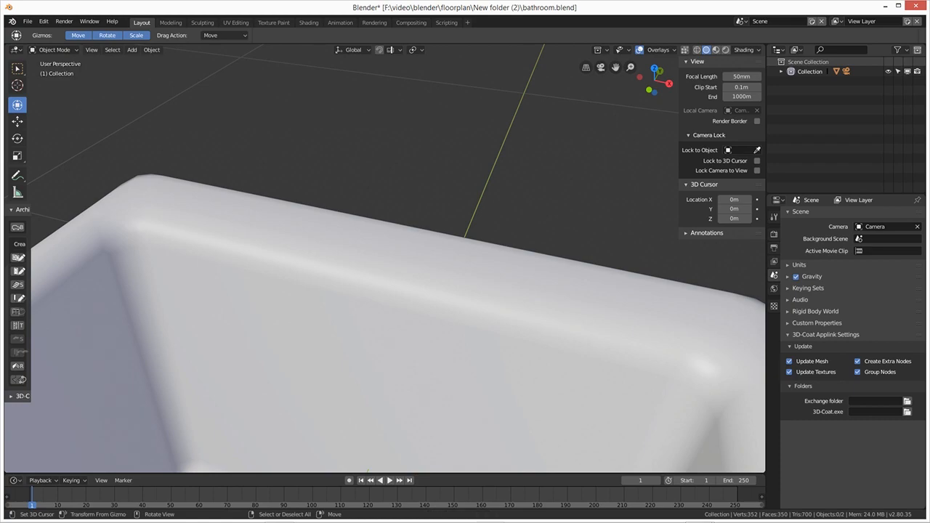
key("ctrl+z")
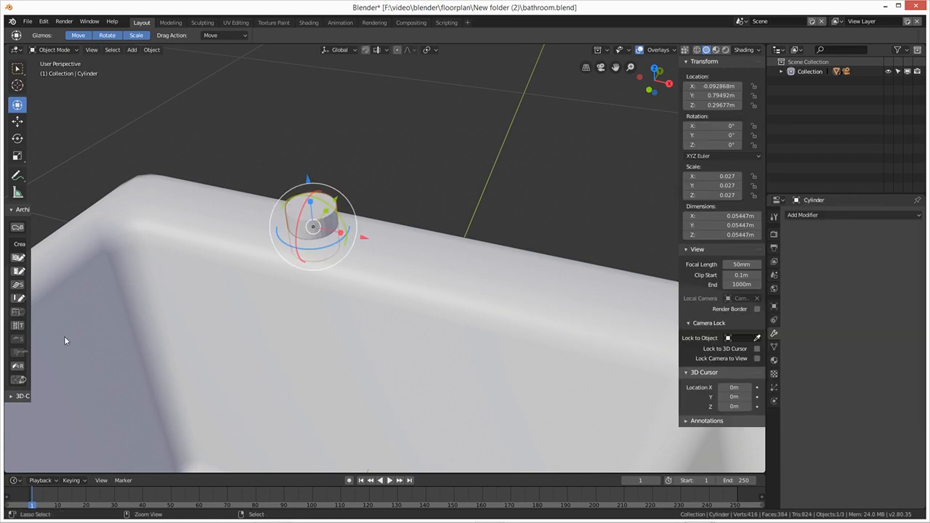
left_click_drag(309, 178, 306, 159)
left_click_drag(367, 218, 466, 259)
mouse_move(465, 303)
middle_mouse_down()
mouse_move(494, 344)
mouse_move(477, 373)
mouse_move(469, 305)
middle_mouse_up()
key("g")
key("x")
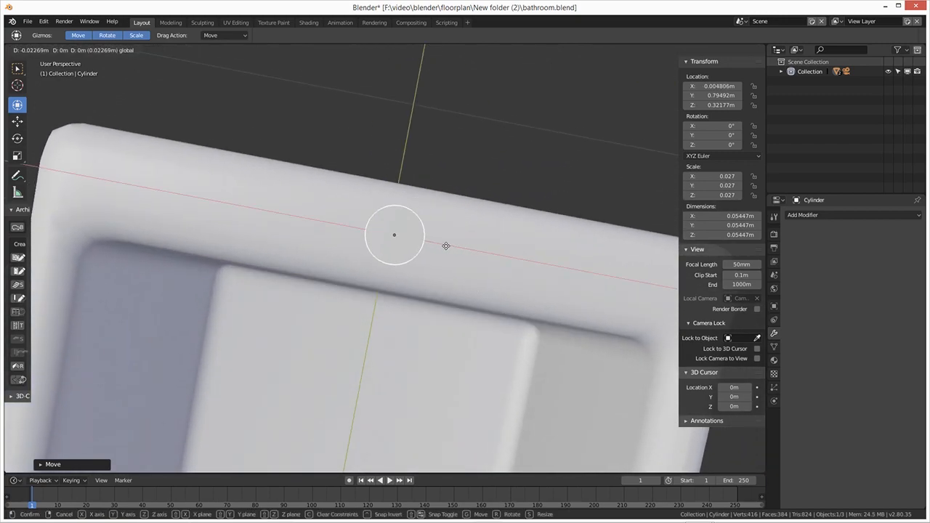
left_click(442, 247)
middle_click_drag(442, 247, 528, 259)
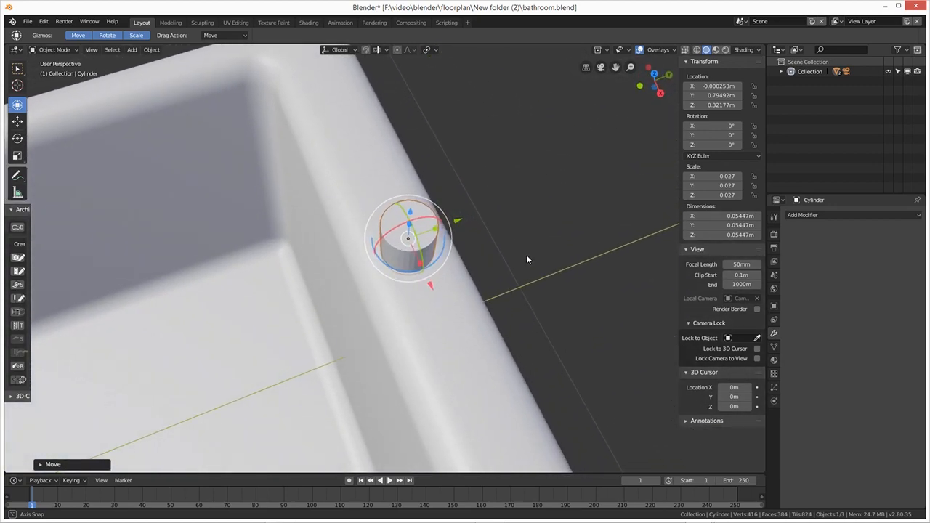
- Enter Edit Mode on the cylinder and show it in wireframe shading from the top orthographic view
key("Tab")
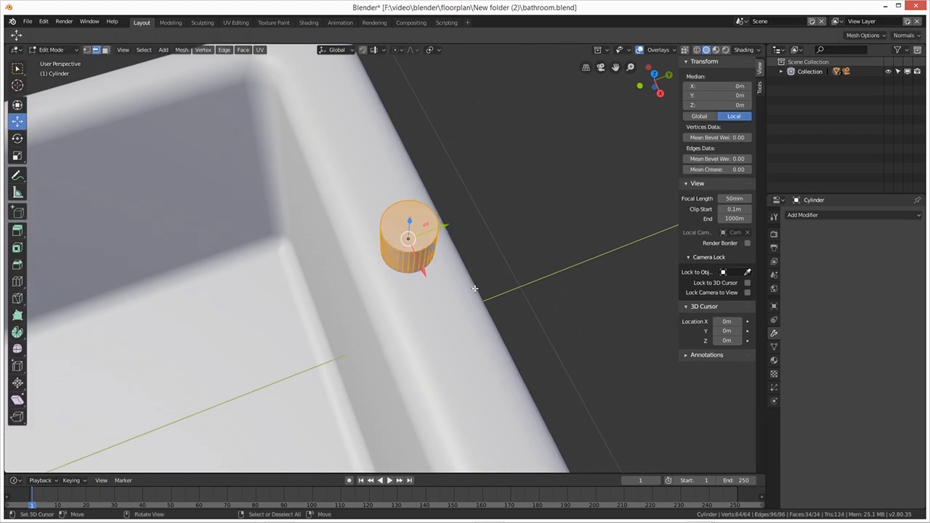
scroll(433, 303, "up", 4)
middle_click_drag(433, 303, 425, 340)
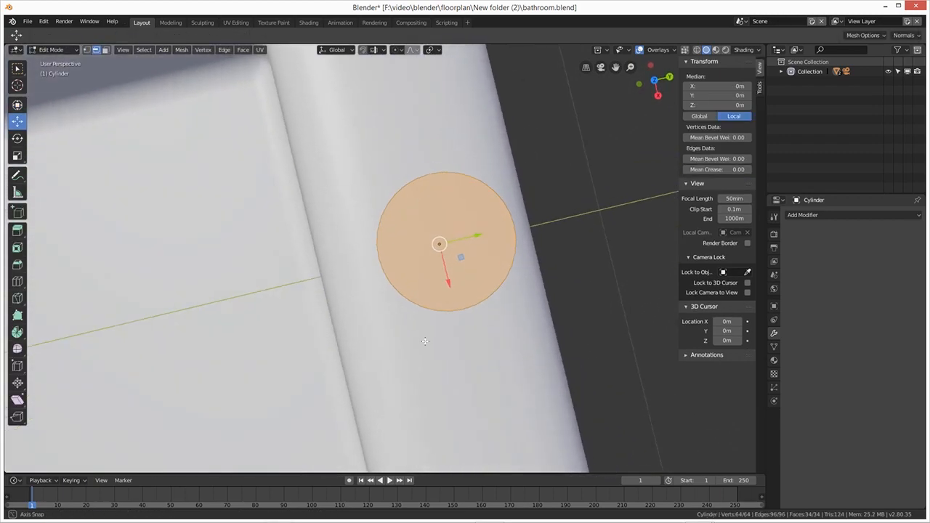
left_click(696, 50)
middle_click_drag(559, 323, 523, 317)
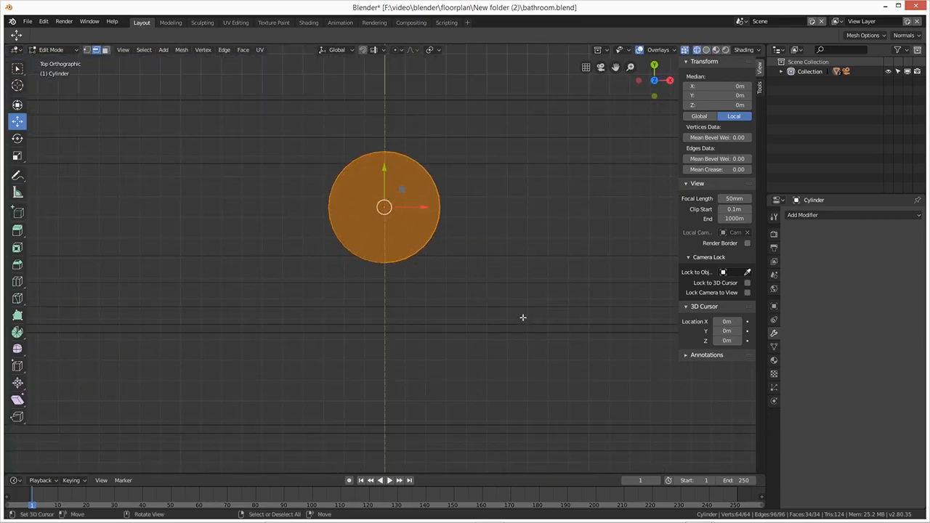
scroll(519, 315, "down", 8)
scroll(517, 317, "up", 10)
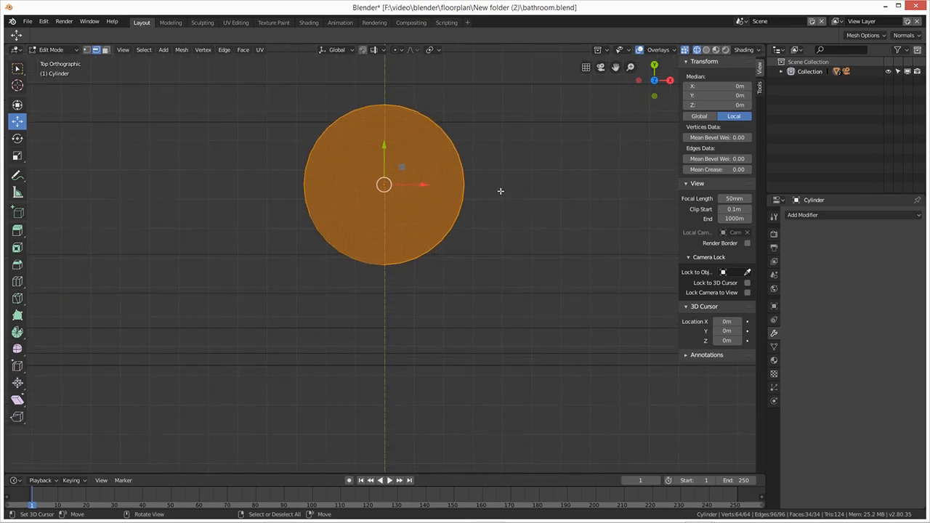
- Switch to face selection and delete the cylinder's top cap face
key("b")
left_click_drag(494, 183, 265, 284)
left_click(105, 50)
key("alt+a")
key("a")
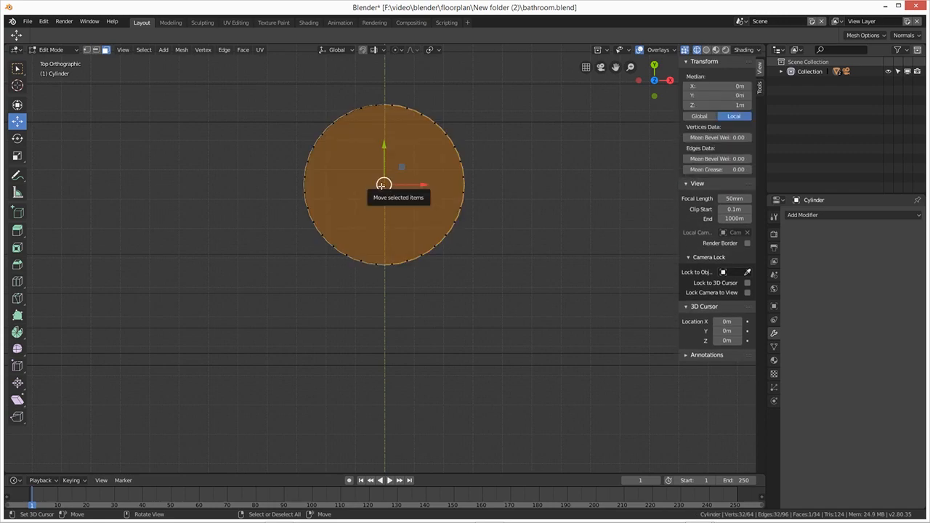
key("x")
left_click(365, 209)
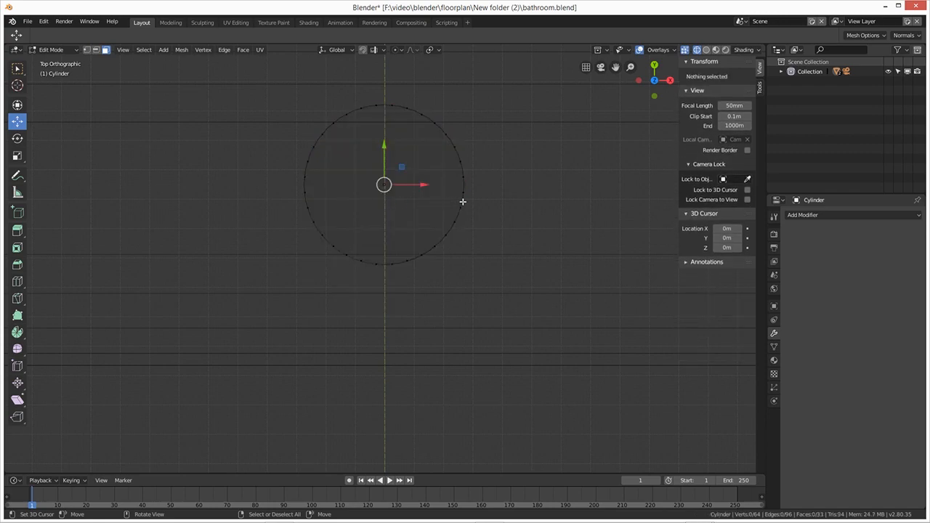
- Box-select the side faces of the cylinder's negative Y half and delete them
key("b")
left_click_drag(496, 189, 282, 285)
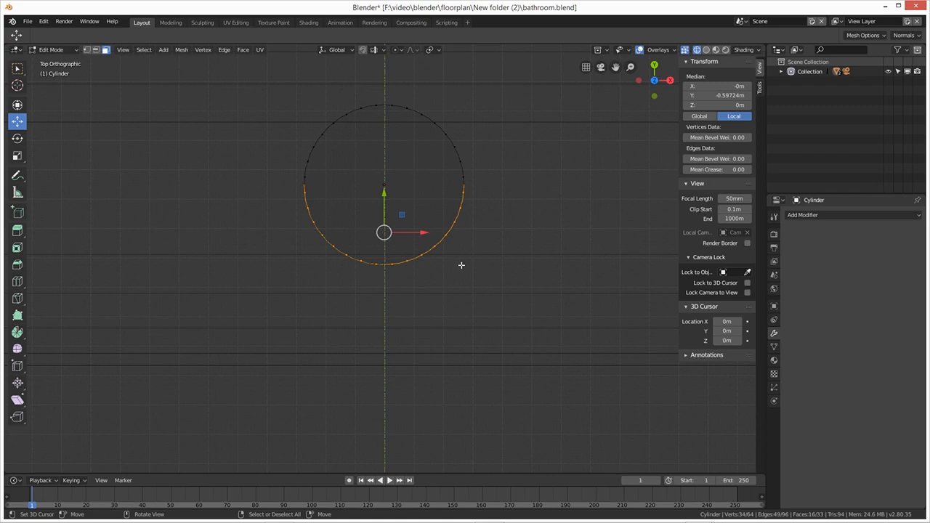
key("x")
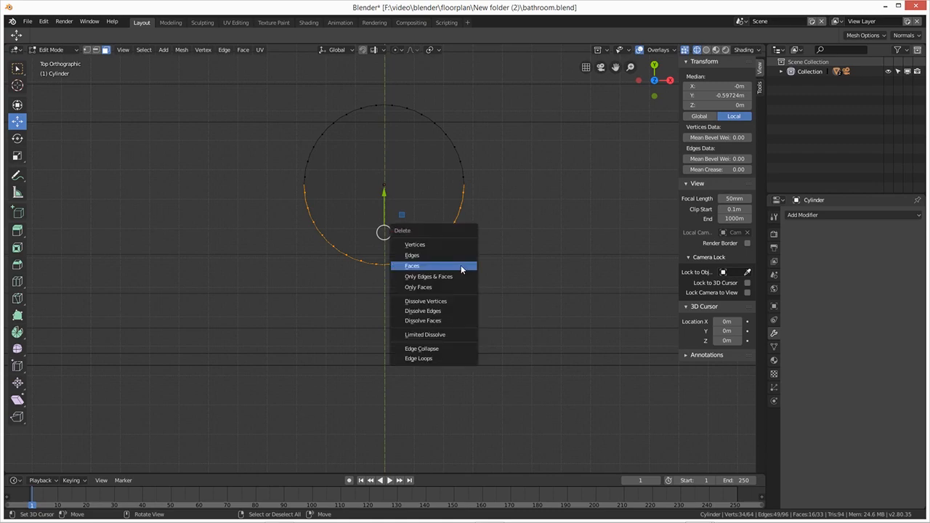
left_click(460, 266)
- Delete the cylinder's bottom cap face and return to solid shading
middle_click_drag(460, 266, 486, 268)
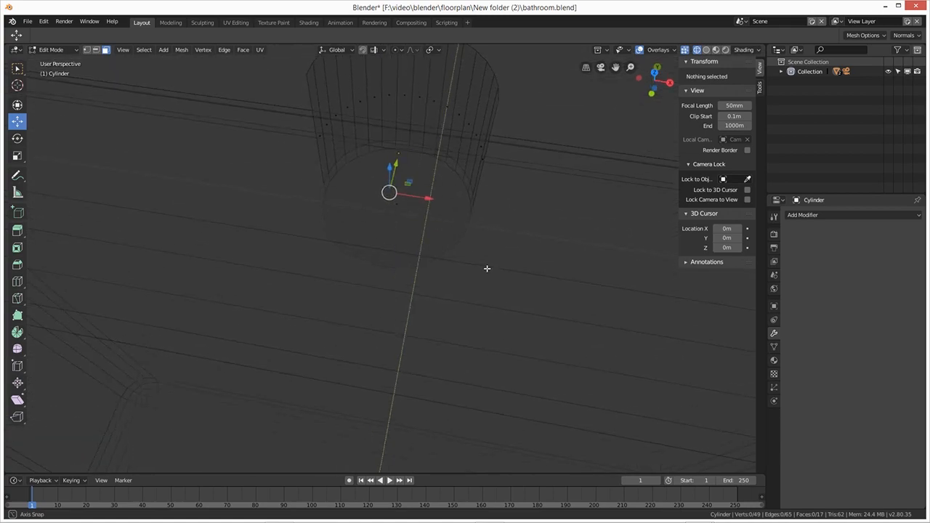
left_click(404, 207)
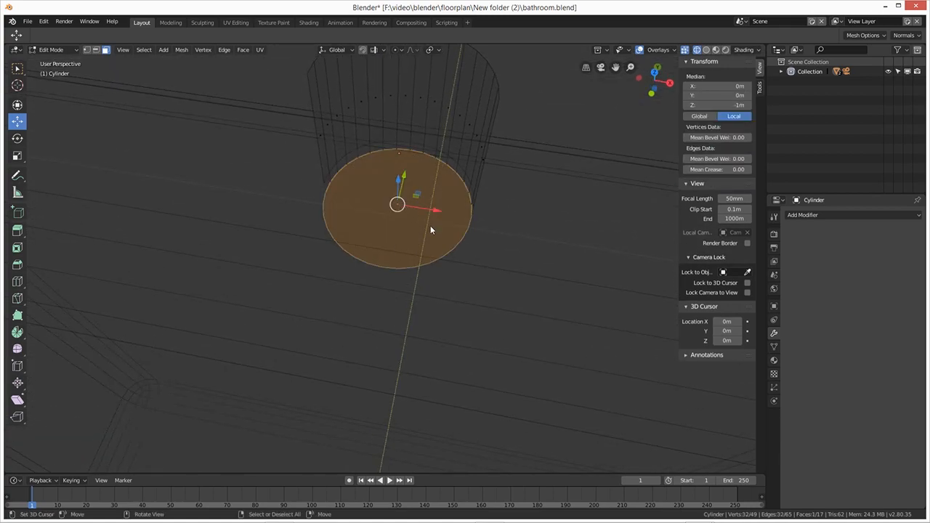
key("x")
left_click(405, 225)
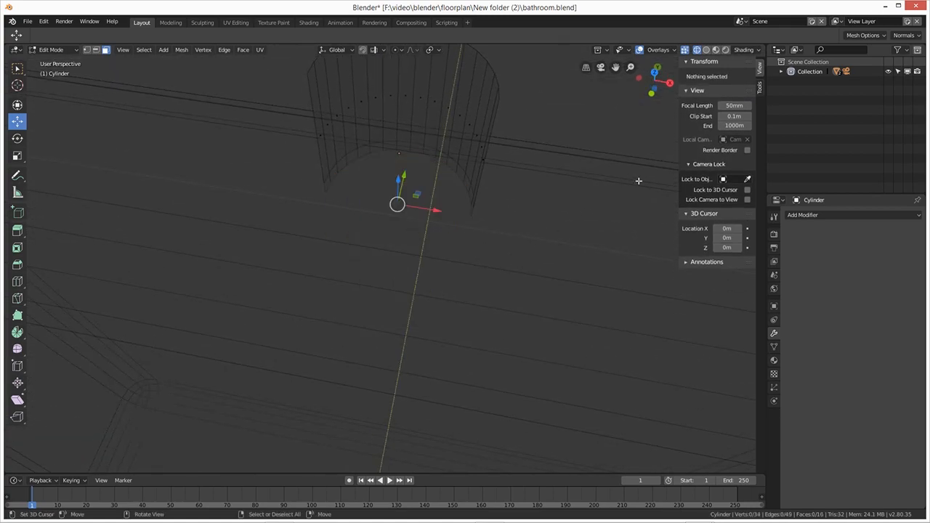
left_click(704, 51)
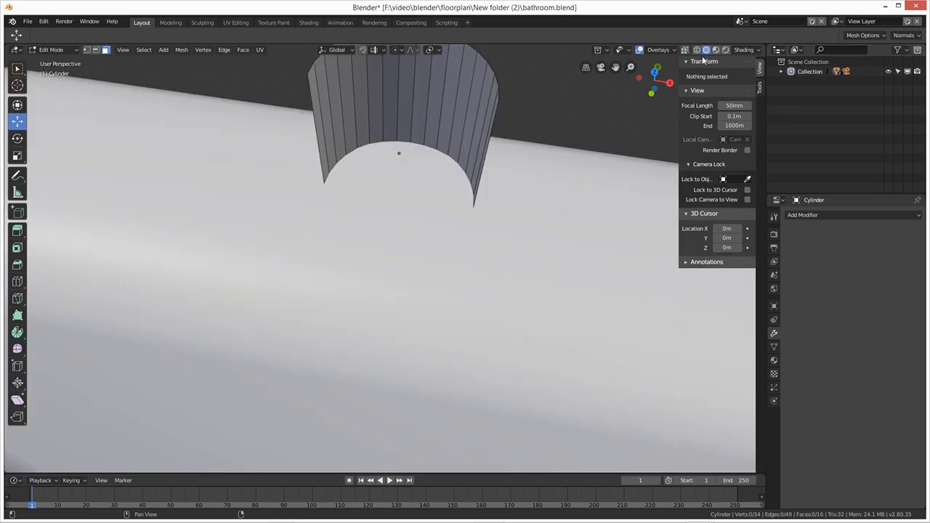
- Select the four end vertices of the half cylinder's open side and fill a flat face between them
scroll(536, 201, "down", 4)
middle_click_drag(536, 201, 497, 216)
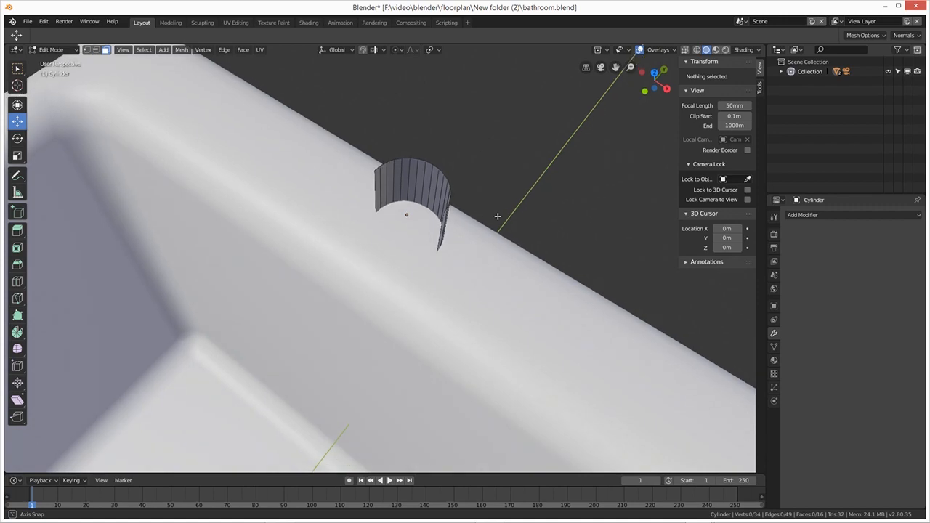
scroll(417, 178, "up", 3)
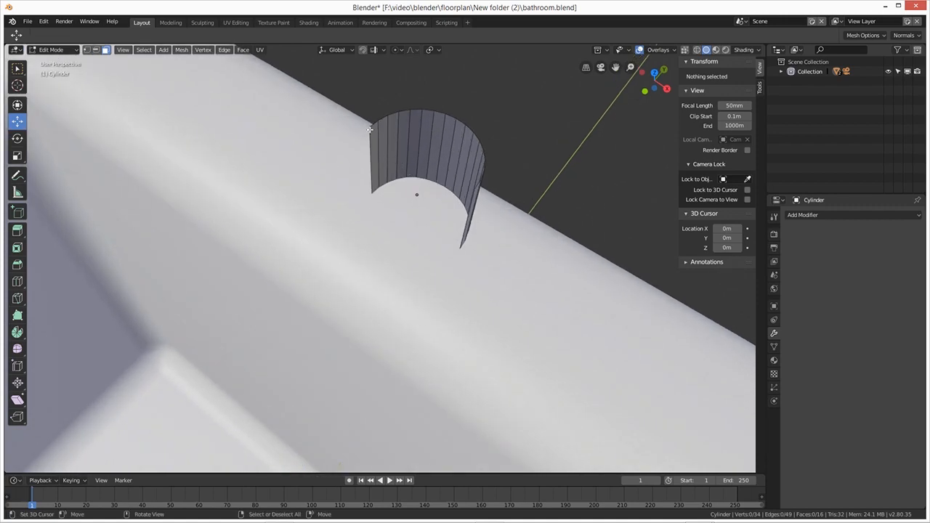
left_click(86, 49)
left_click(369, 129)
left_click(371, 191, "shift")
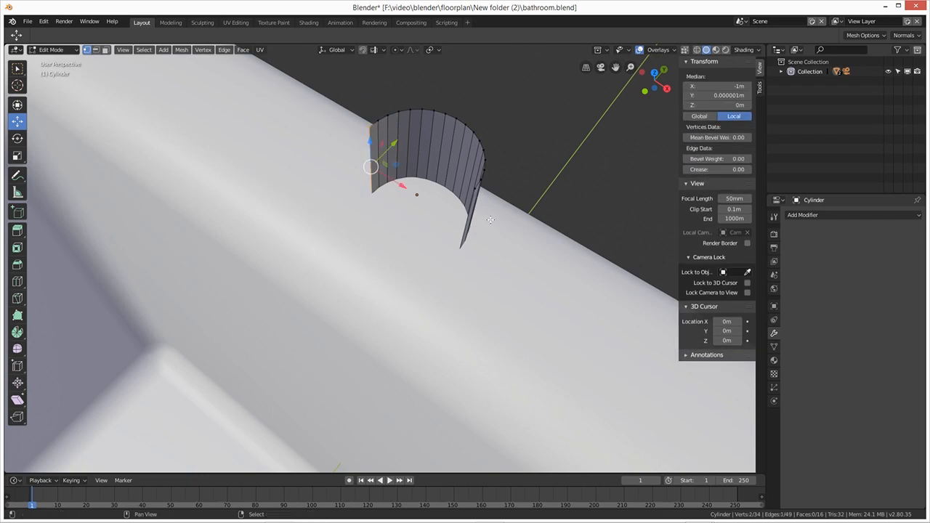
left_click(475, 189, "shift")
left_click(457, 252, "shift")
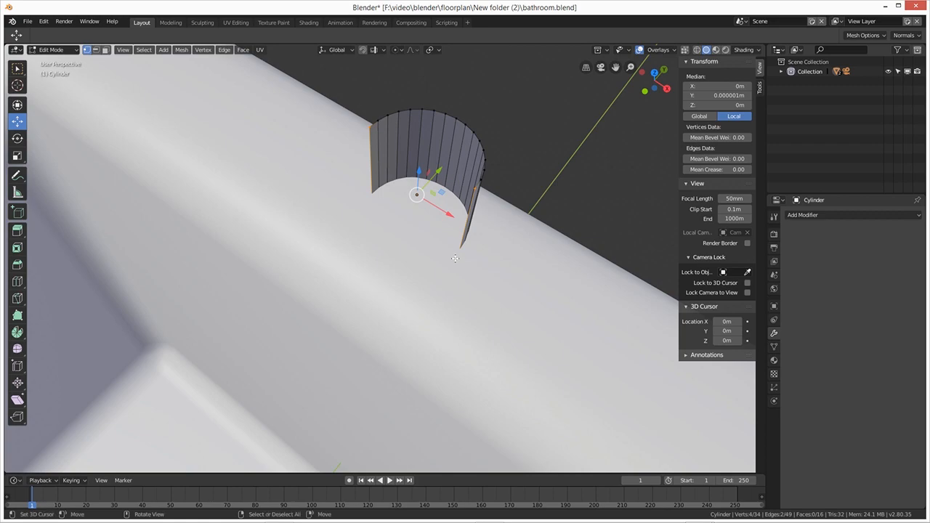
key("f")
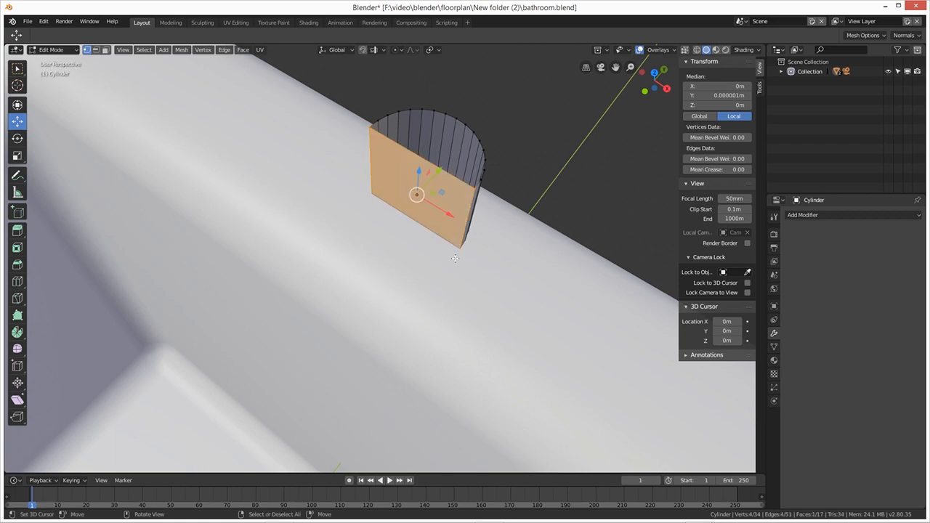
- Select the half cylinder's upper edge loop and fill it with a semicircular cap face
right_click(379, 122, "alt")
right_click(385, 117, "alt")
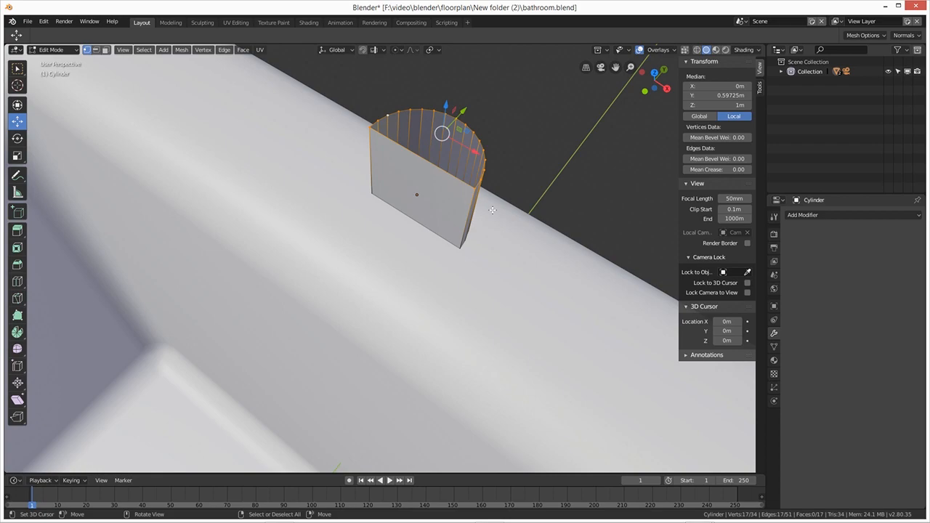
key("f")
middle_click_drag(489, 231, 439, 198)
scroll(440, 197, "down", 2)
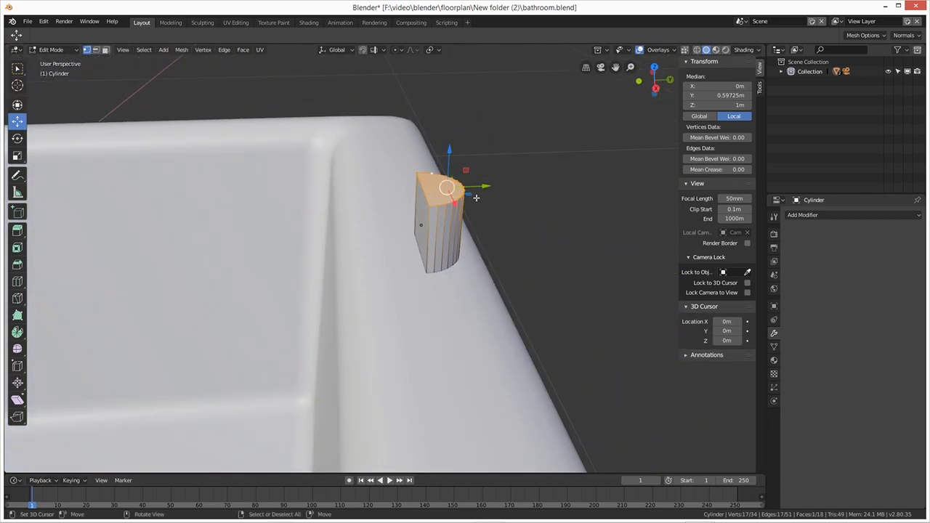
- Leave Edit Mode and raise the half cylinder along Z to about 0.328 m
key("Tab")
key("g")
key("z")
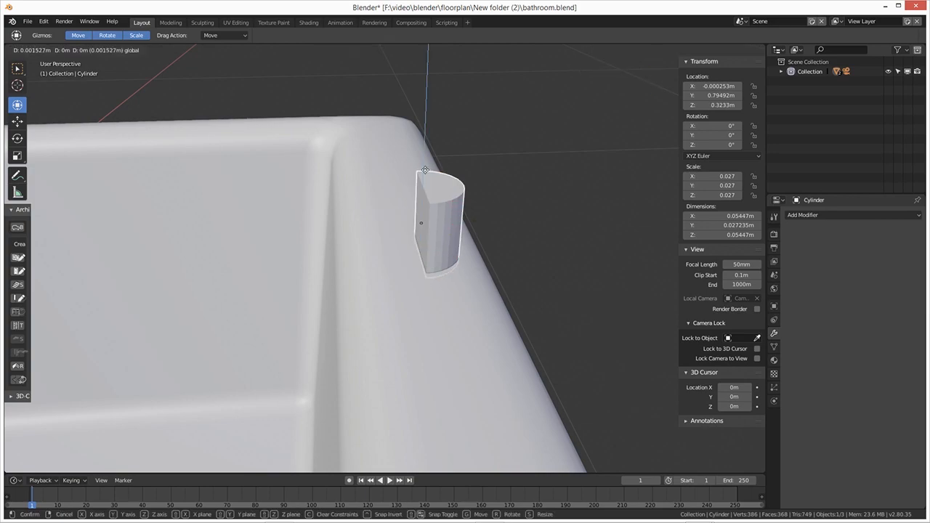
left_click(433, 198)
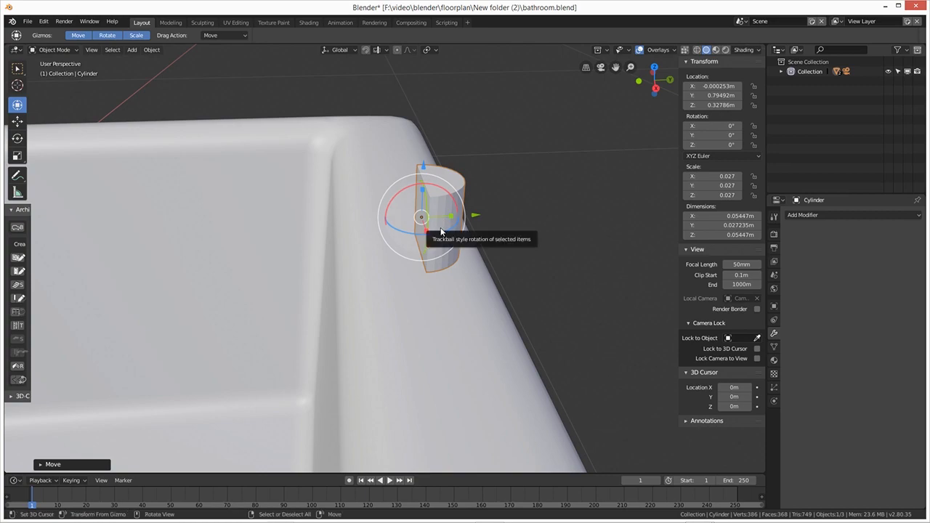
- In Edit Mode, add a horizontal loop cut around the half cylinder and slide it up to about local Z 0.49 m
key("Tab")
key("ctrl+r")
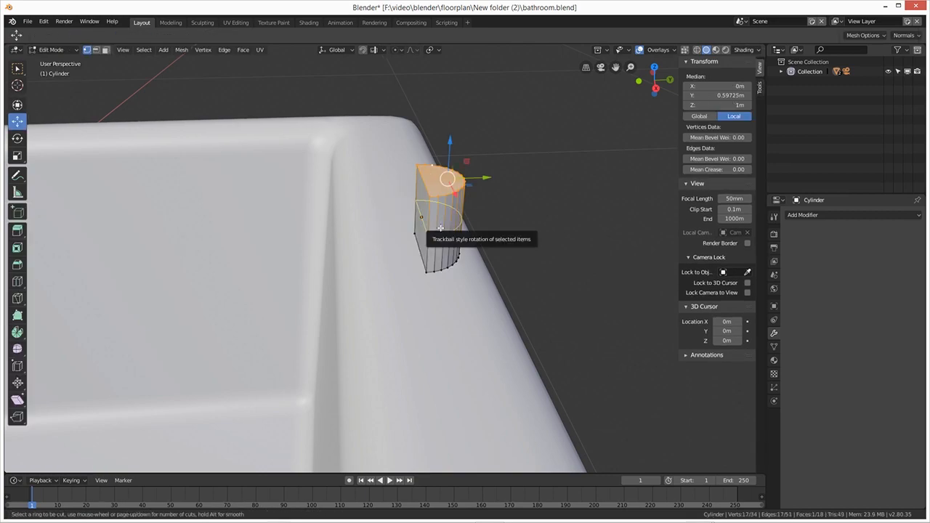
left_click(440, 228)
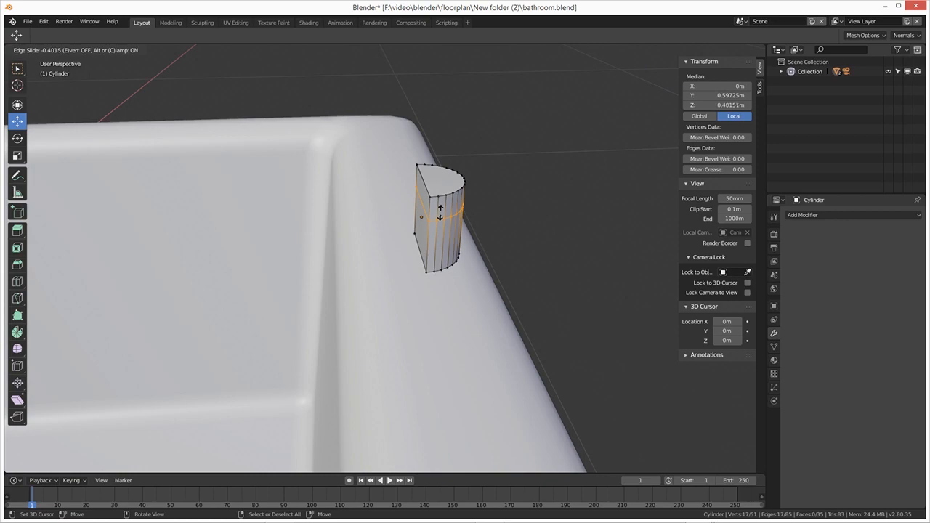
left_click(439, 209)
middle_click_drag(439, 210, 486, 228)
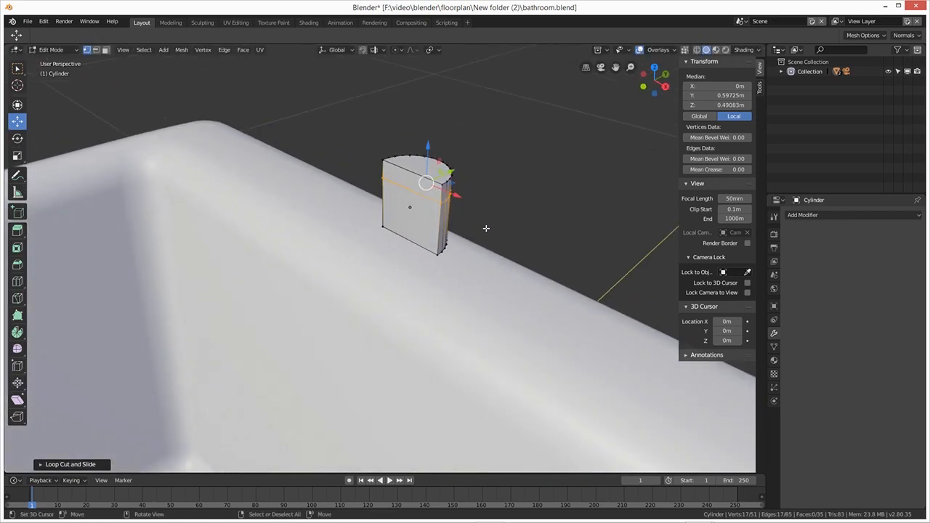
- Extrude the flat face above the loop cut about 0.055 m along negative Y to form the tap's spout
key("3")
left_click(401, 178)
middle_click_drag(437, 220, 380, 241)
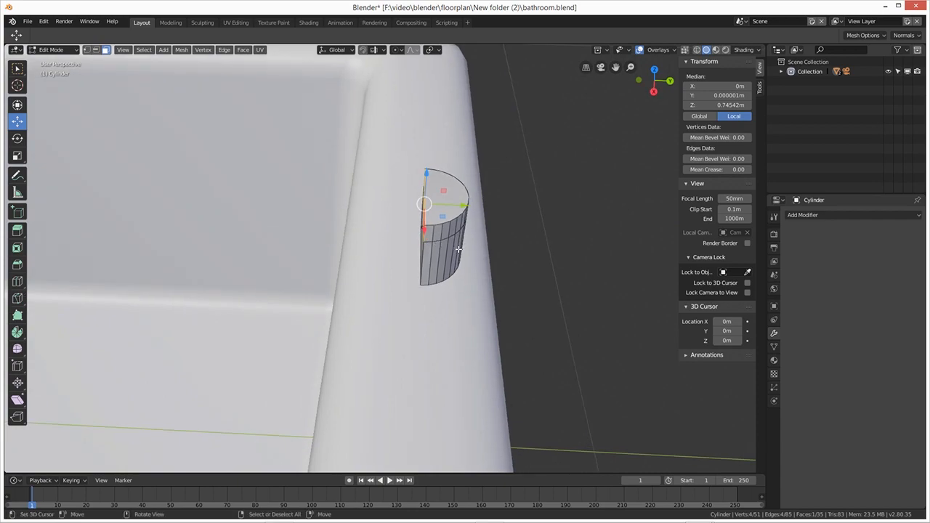
key("e")
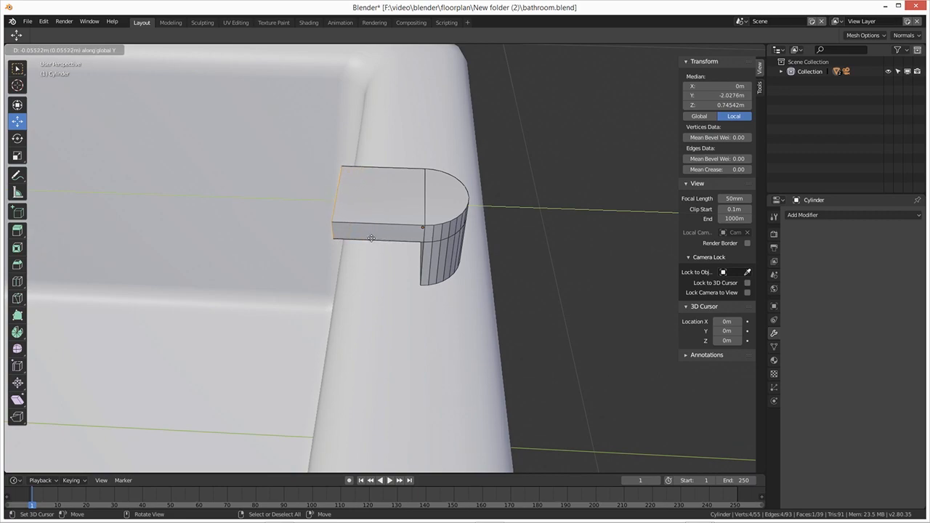
left_click(371, 239)
middle_click_drag(422, 291, 432, 265)
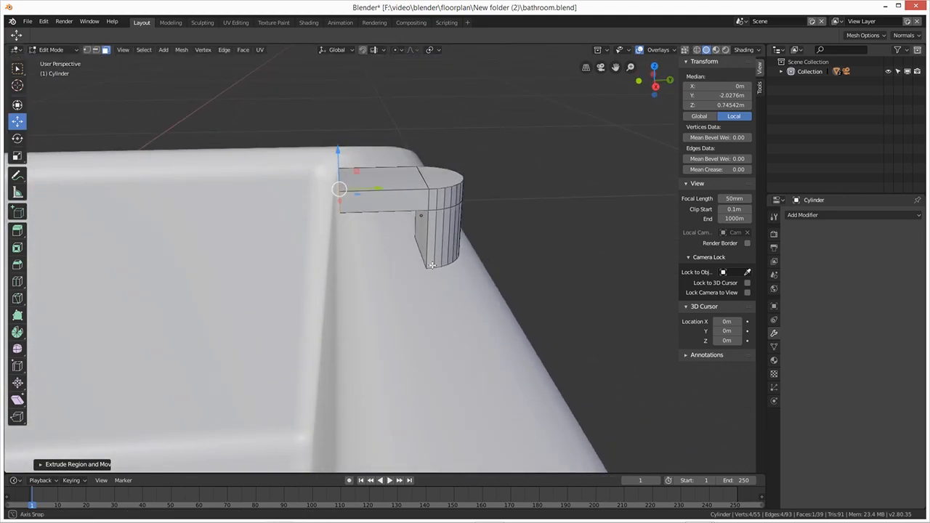
middle_click_drag(432, 265, 432, 277)
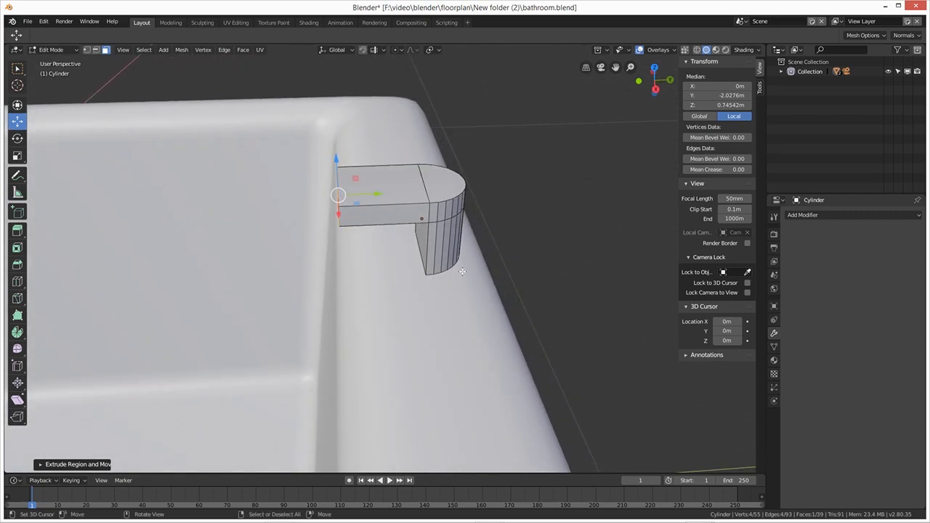
- Raise the tap object above the rim to about Z 0.392 m and re-enter Edit Mode viewing its open underside
key("Tab")
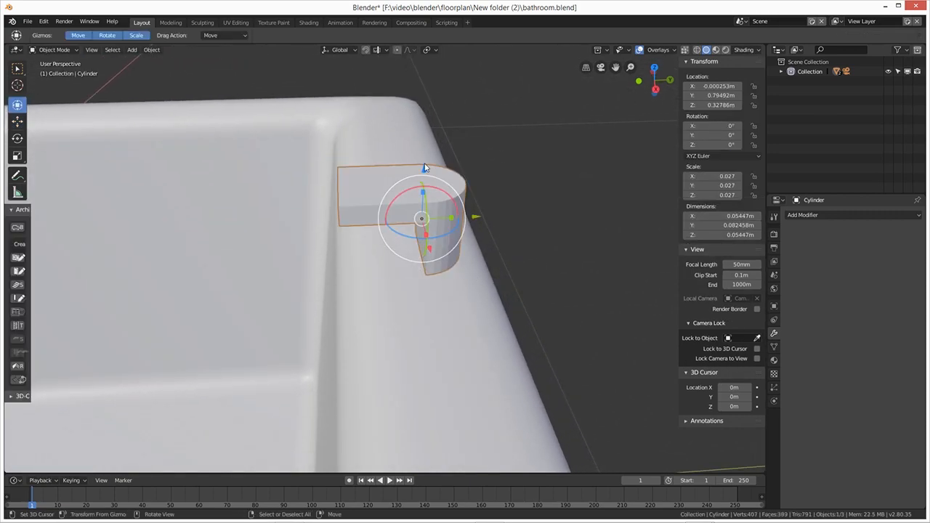
left_click_drag(426, 174, 414, 76)
middle_click_drag(483, 211, 458, 164)
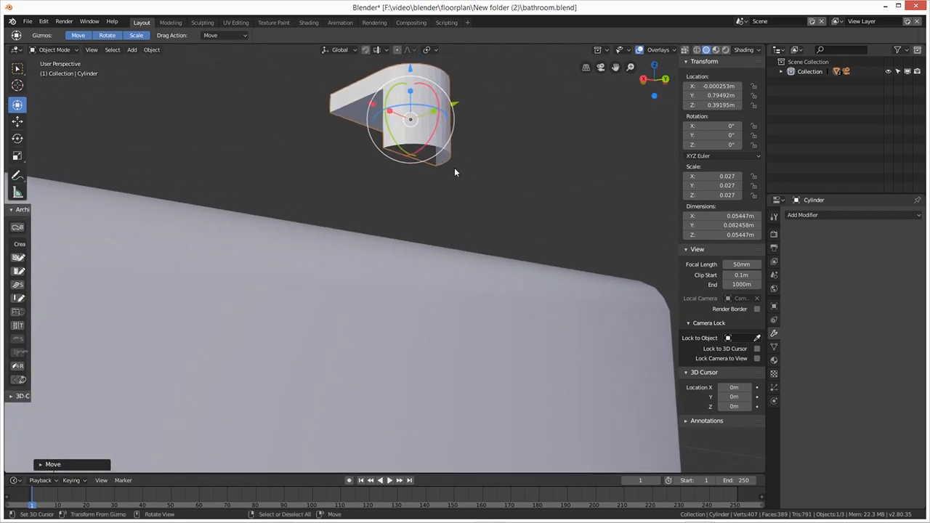
key("Tab")
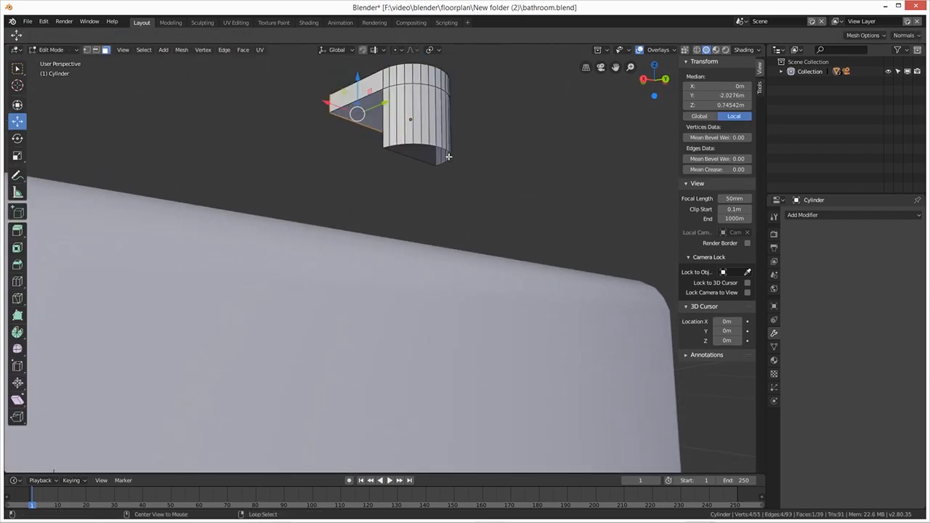
- Fill the open underside of the half-cylinder tap with a face and select that face
left_click(448, 155, "alt")
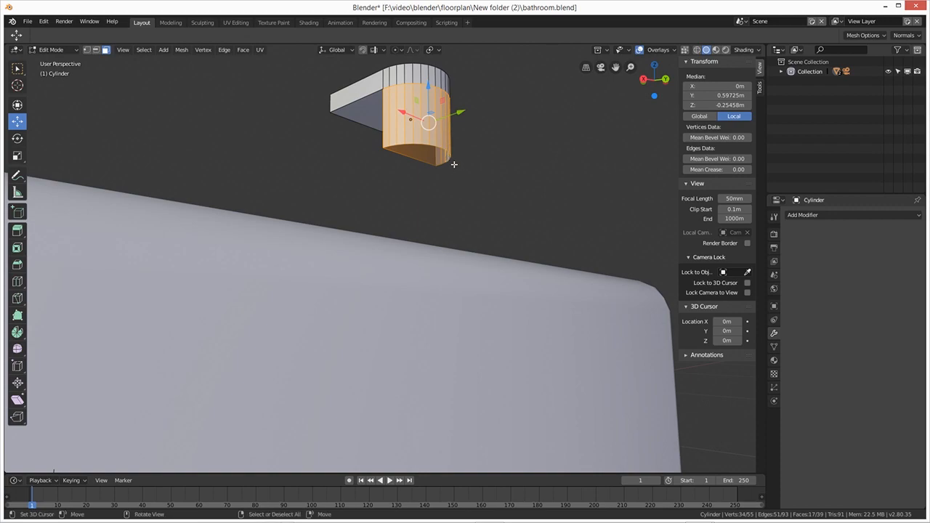
key("f")
left_click(431, 162)
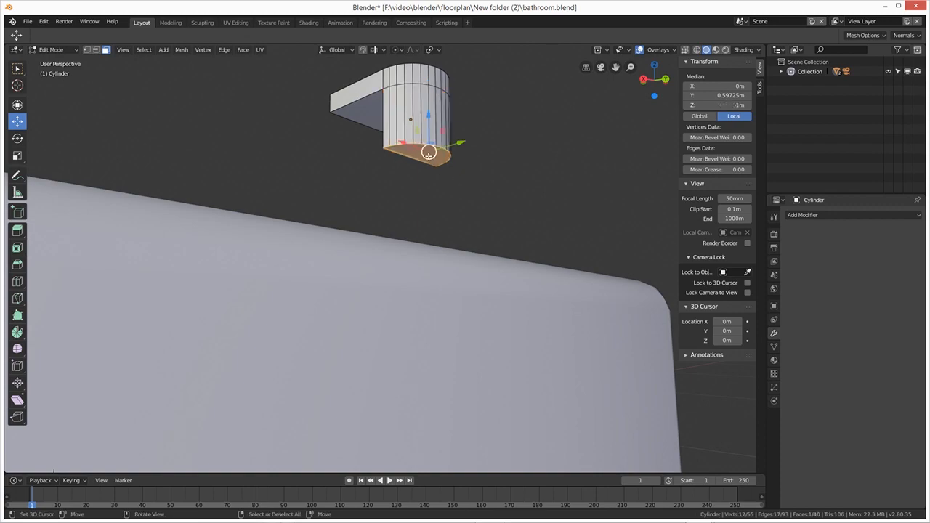
- Lower the tap's bottom face along Z to about local Z -2.21 m to lengthen the body
key("g")
key("z")
left_click(417, 251)
middle_click_drag(417, 251, 465, 279)
left_click_drag(448, 158, 450, 174)
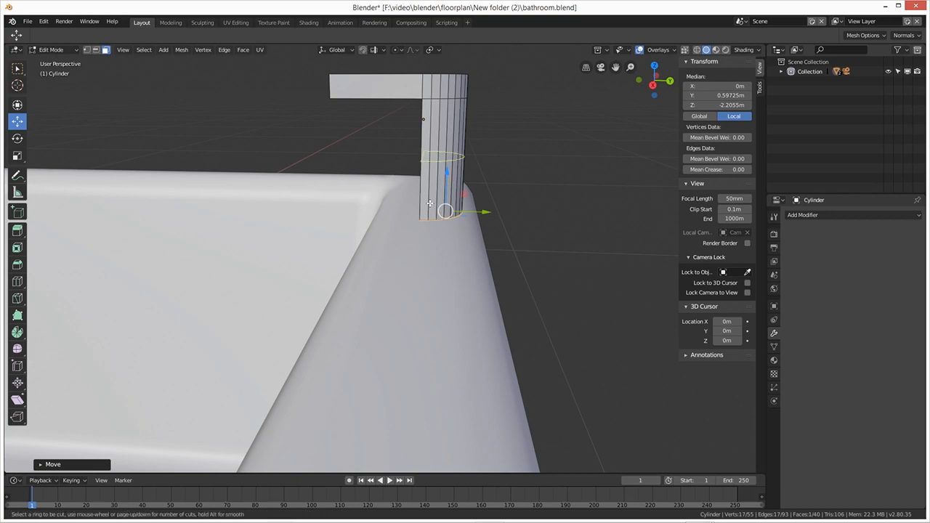
- Add a horizontal loop cut near the base of the tap's body at about local Z -1.90 m
key("ctrl+r")
left_click(429, 205)
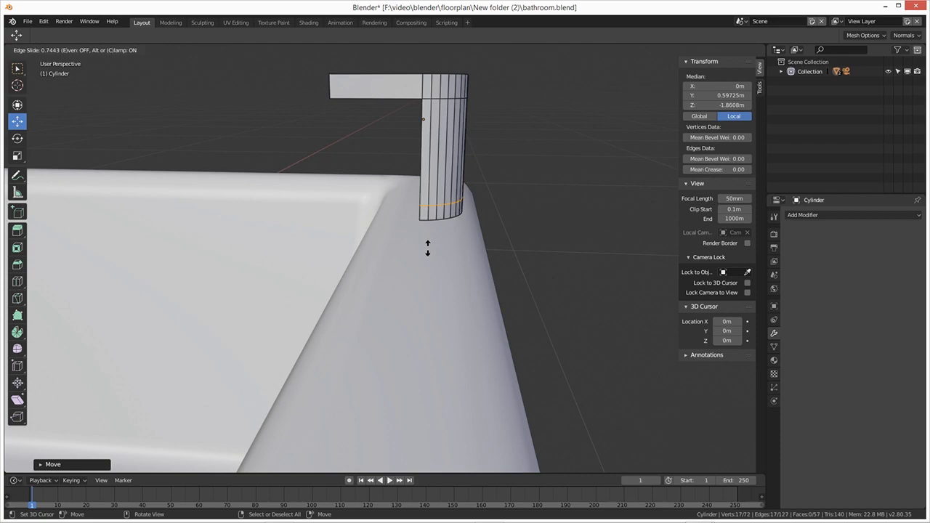
left_click(428, 249)
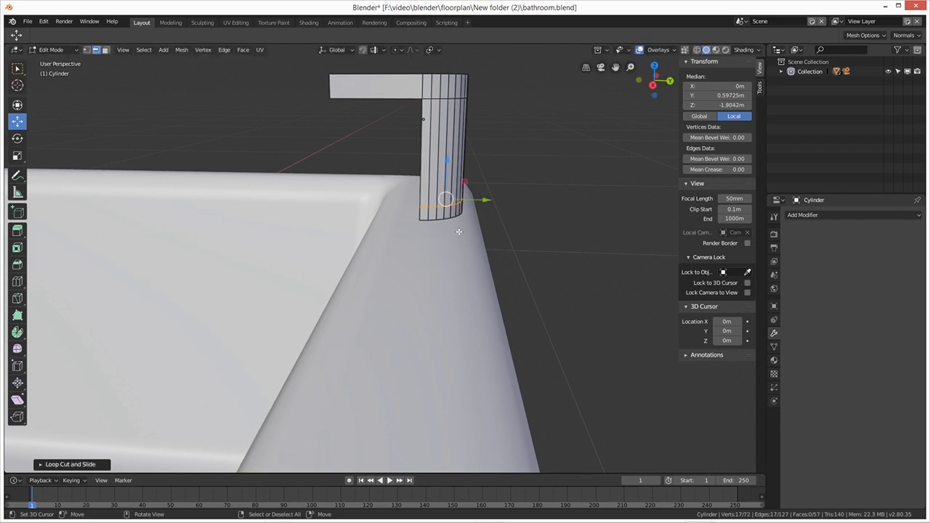
- Select the face ring below the new loop cut and extrude it outward along normals to form a thin base flange
left_click(106, 49)
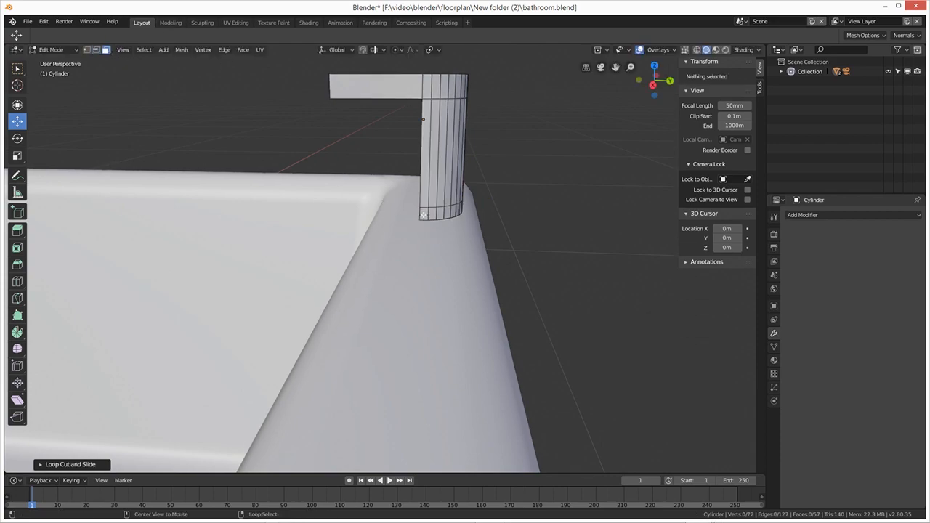
left_click(427, 215, "alt")
middle_click_drag(427, 215, 427, 260)
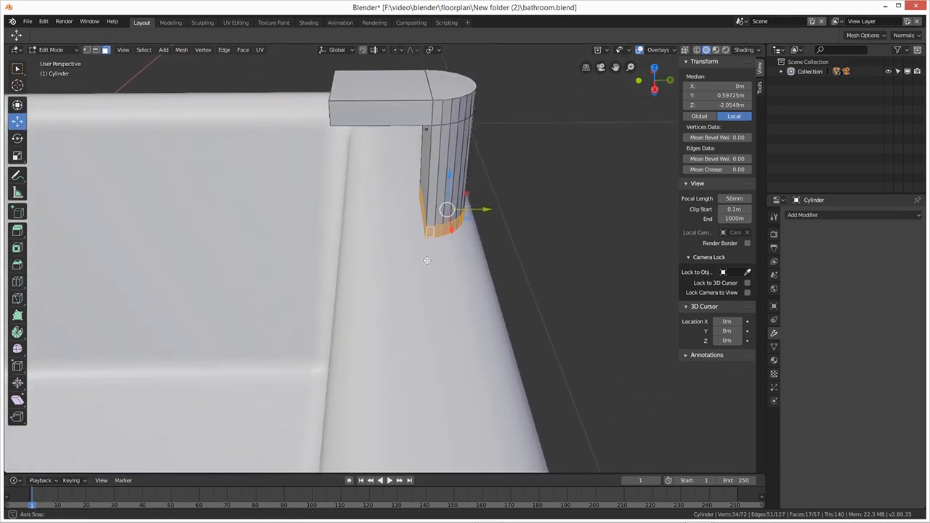
left_click(20, 233)
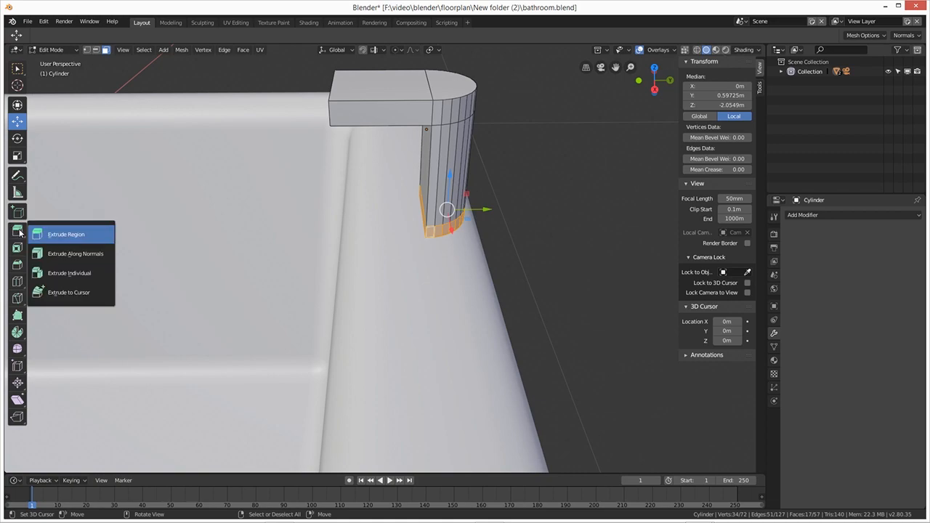
left_click(50, 253)
left_click_drag(352, 291, 588, 432)
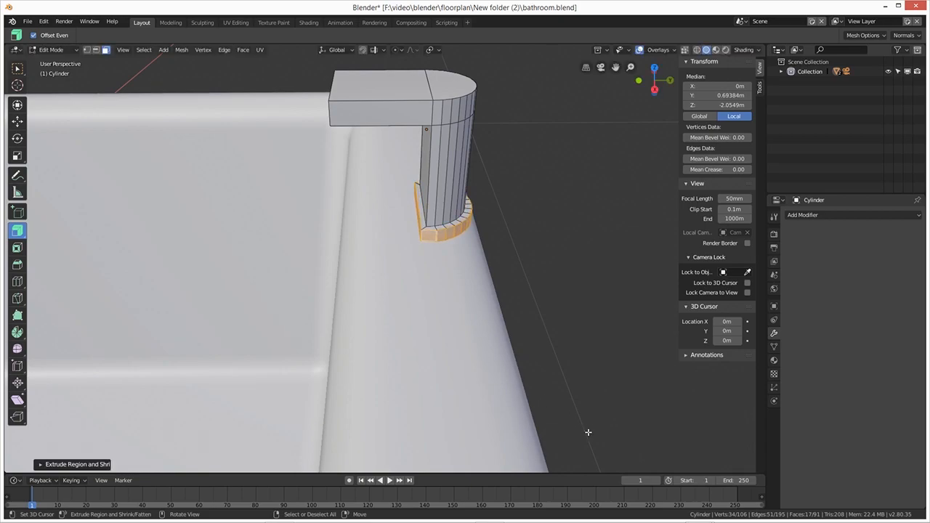
middle_click_drag(489, 327, 383, 338)
middle_click_drag(312, 334, 489, 329)
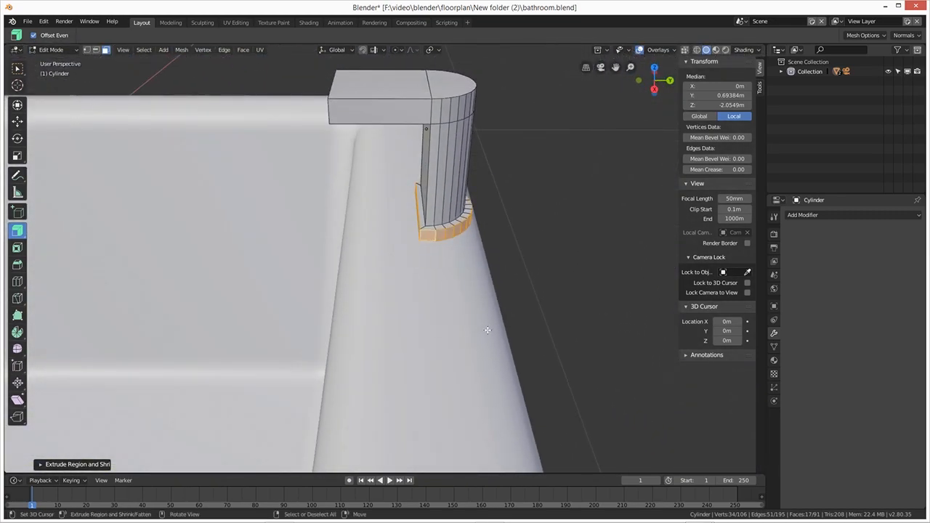
- In Object Mode, lower the tap to about Z 0.359 m and shift it to about Y 0.779 m on the tub's rim
key("Tab")
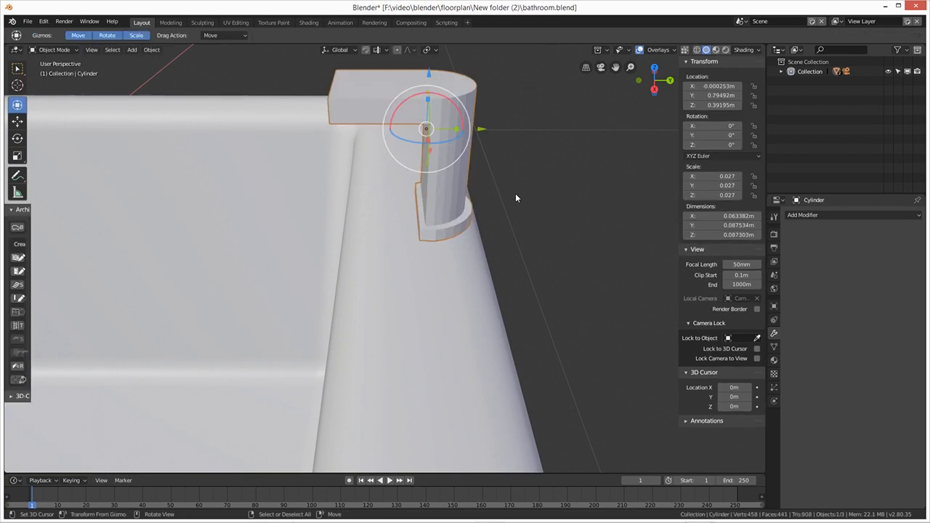
left_click_drag(429, 73, 436, 119)
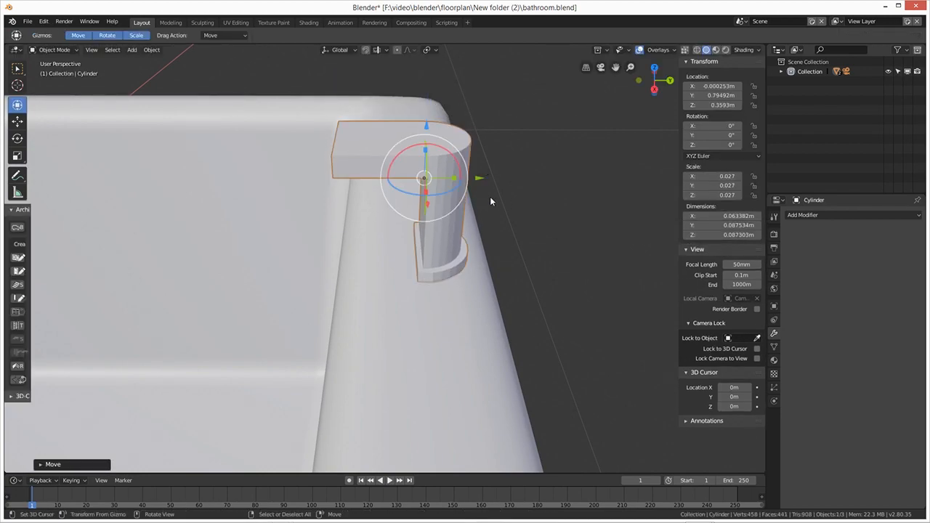
left_click_drag(481, 183, 458, 204)
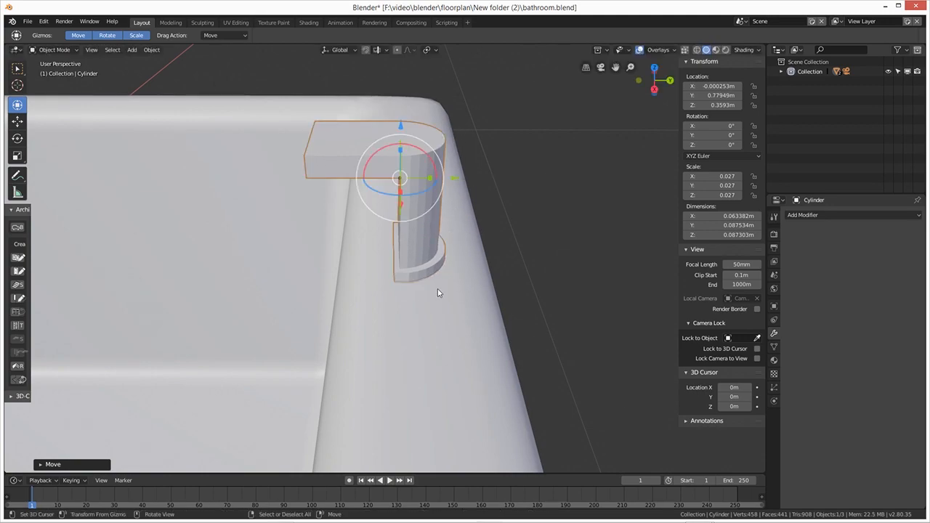
middle_click_drag(418, 306, 442, 276)
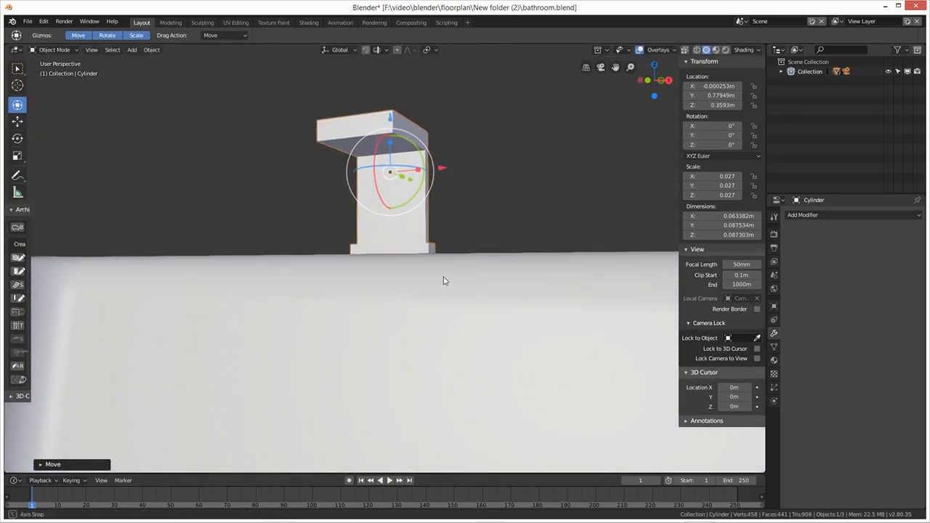
key("Tab")
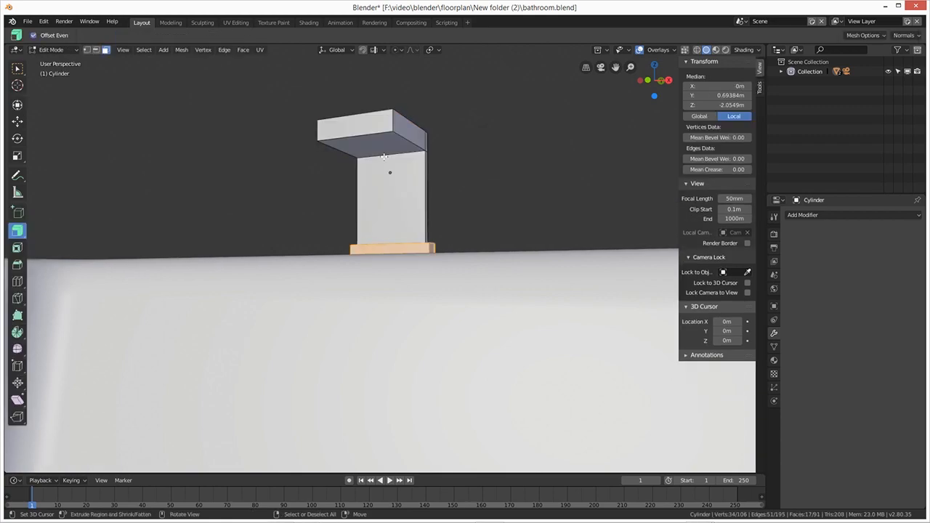
middle_click_drag(384, 159, 344, 288)
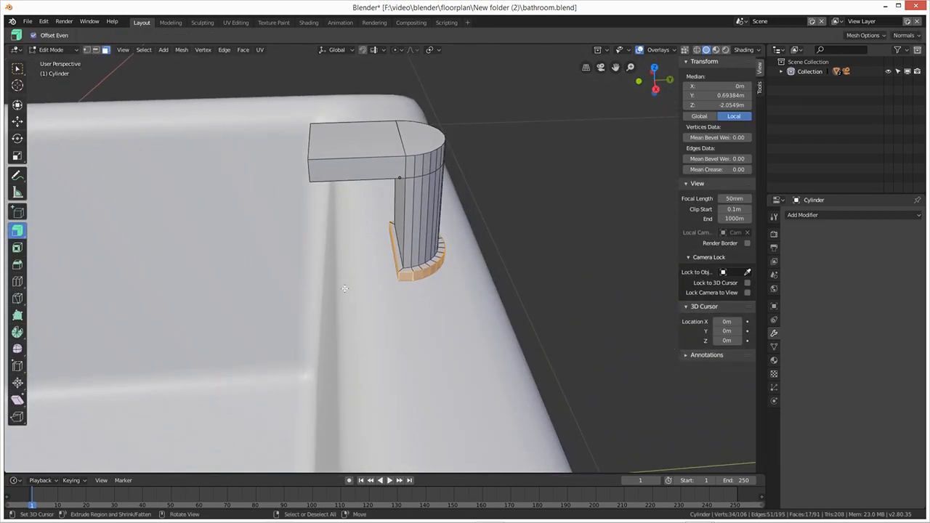
key("Tab")
- Add a Bevel modifier to the tap with 3 segments and a width of 0.11 m
left_click(817, 215)
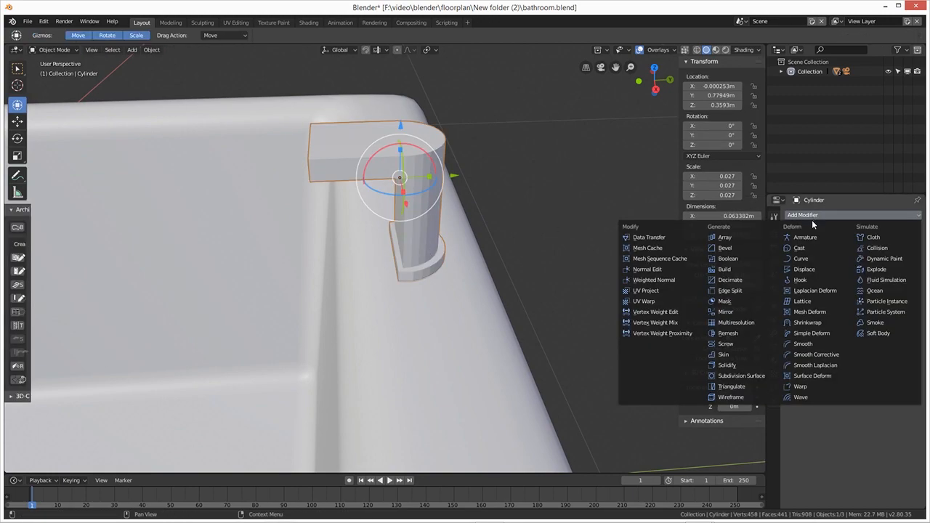
left_click(734, 250)
middle_click_drag(578, 287, 536, 295)
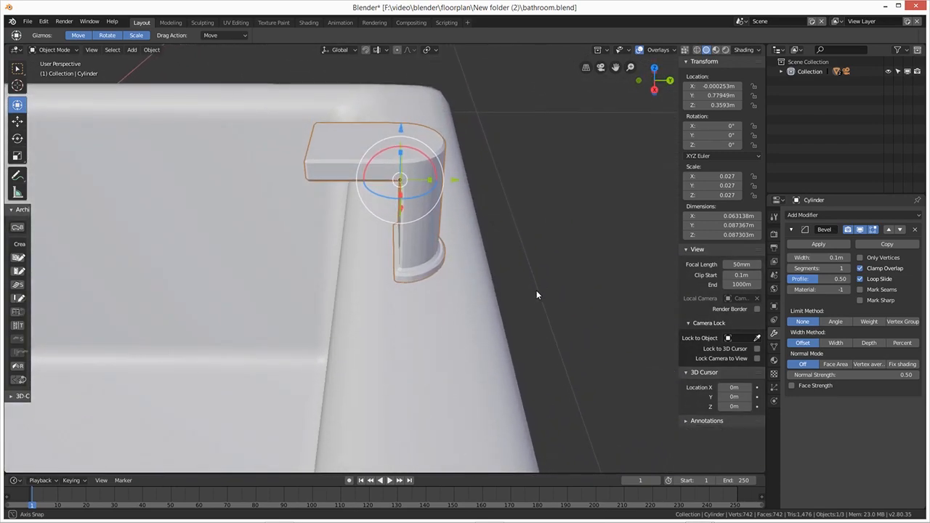
left_click(848, 268)
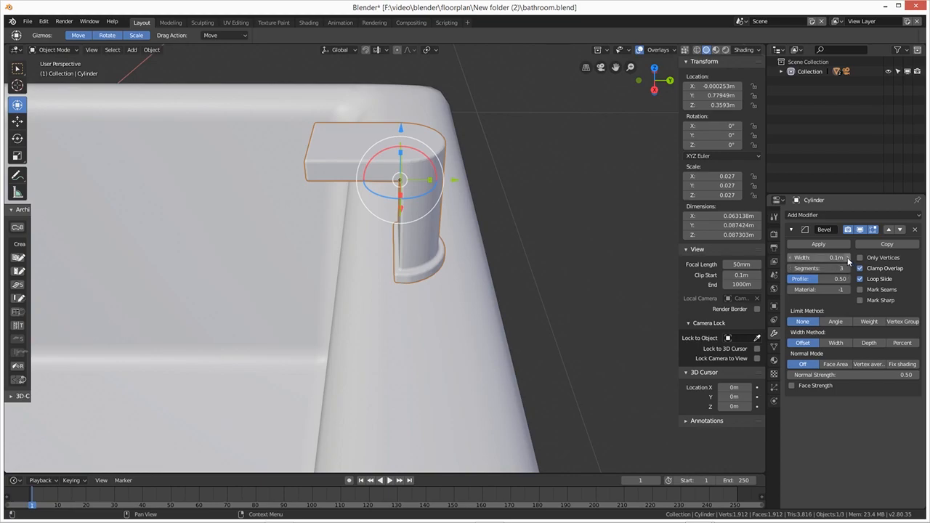
left_click(847, 257)
middle_click_drag(508, 321, 563, 282)
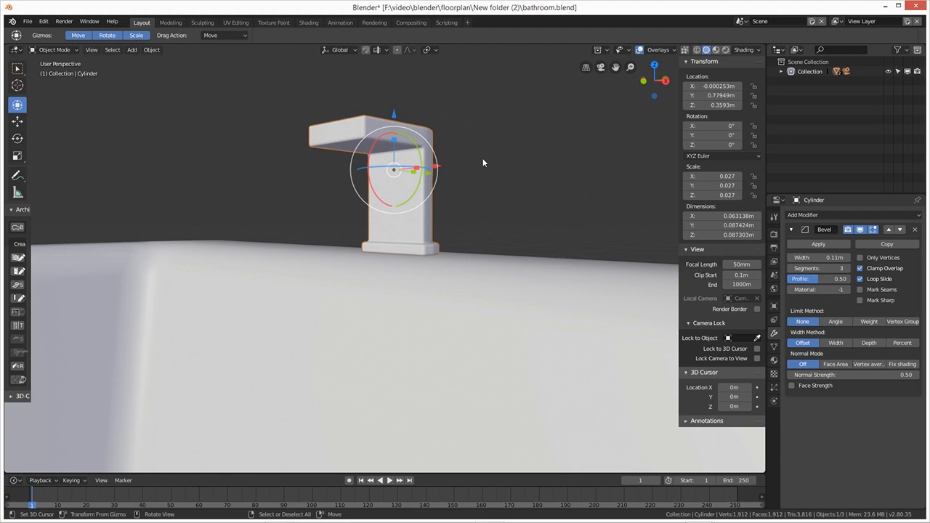
middle_click_drag(524, 233, 486, 254)
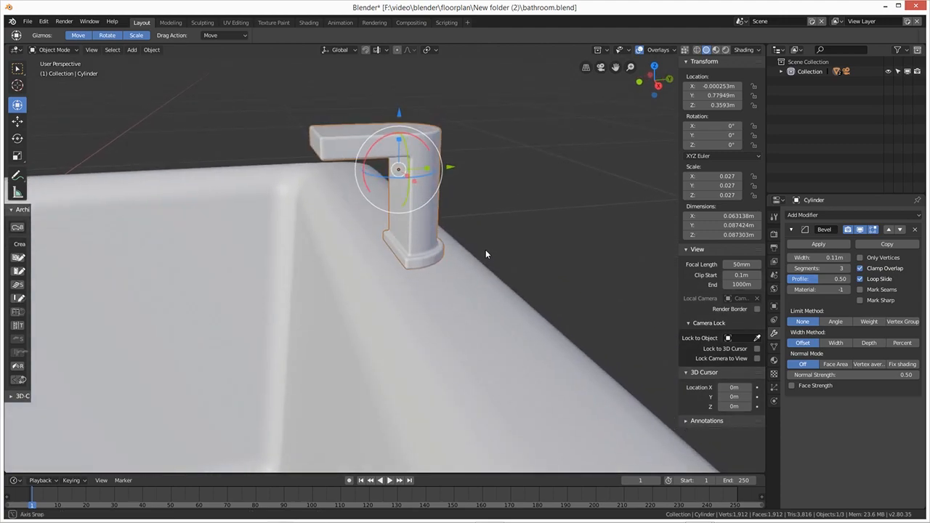
- Apply the tap's scale so its scale values become 1
key("ctrl+a")
left_click(536, 257)
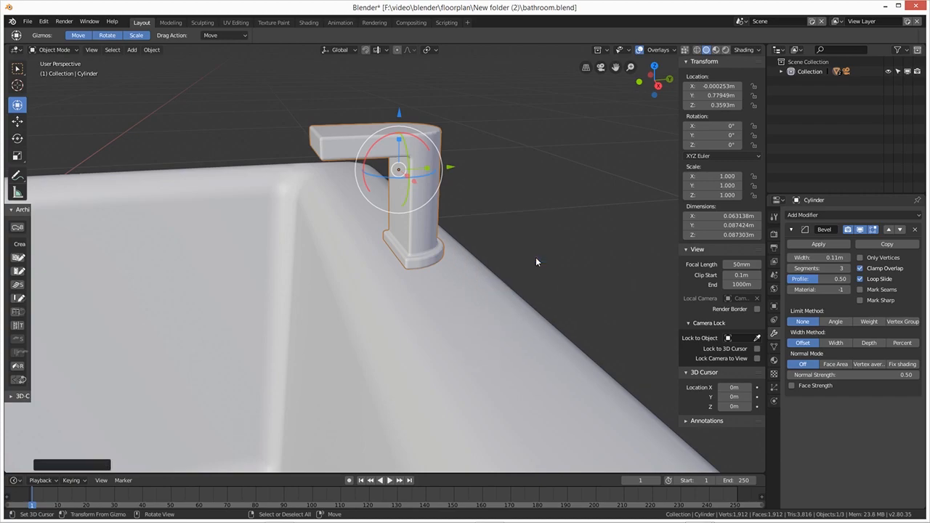
middle_click_drag(513, 270, 445, 202)
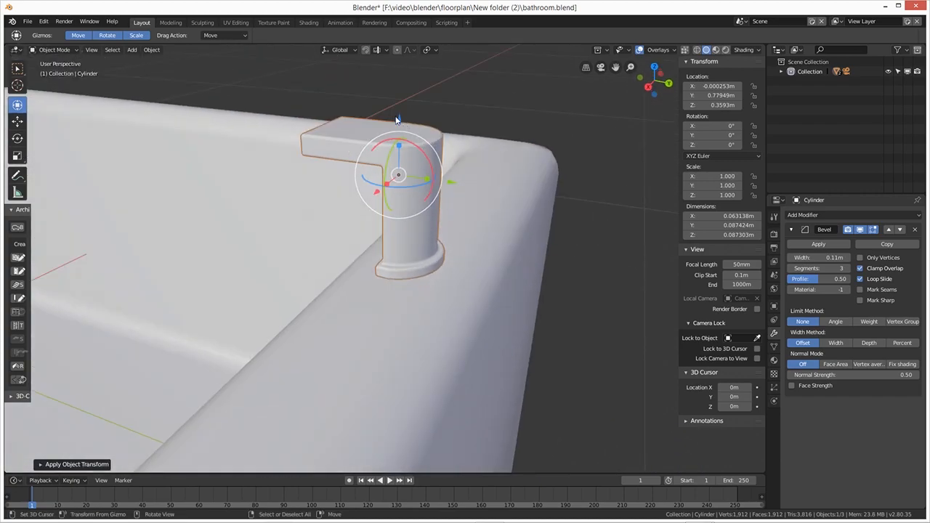
- Fine-tune the tap's position on the rim to about Y 0.774 m and Z 0.3586 m
key("g")
key("z")
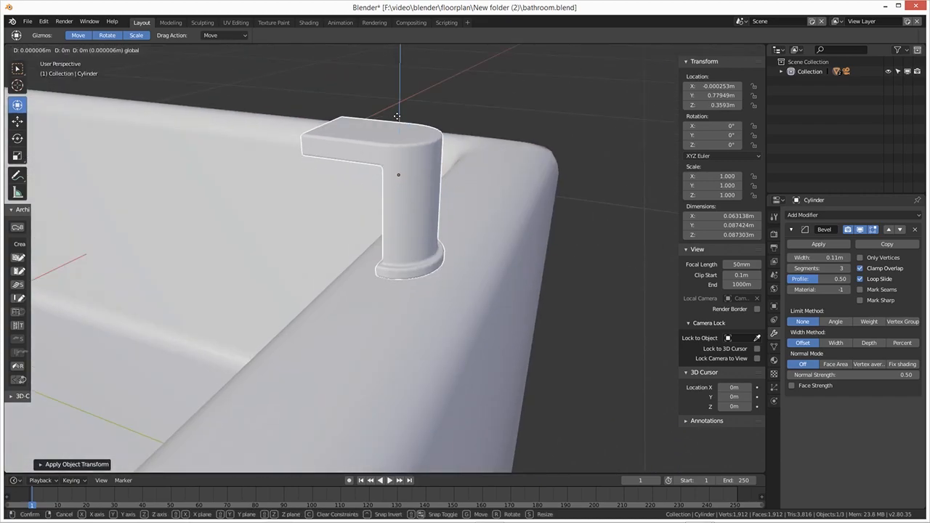
left_click(398, 119)
middle_click_drag(416, 231, 475, 230)
left_click_drag(459, 172, 447, 185)
middle_click_drag(447, 185, 539, 236)
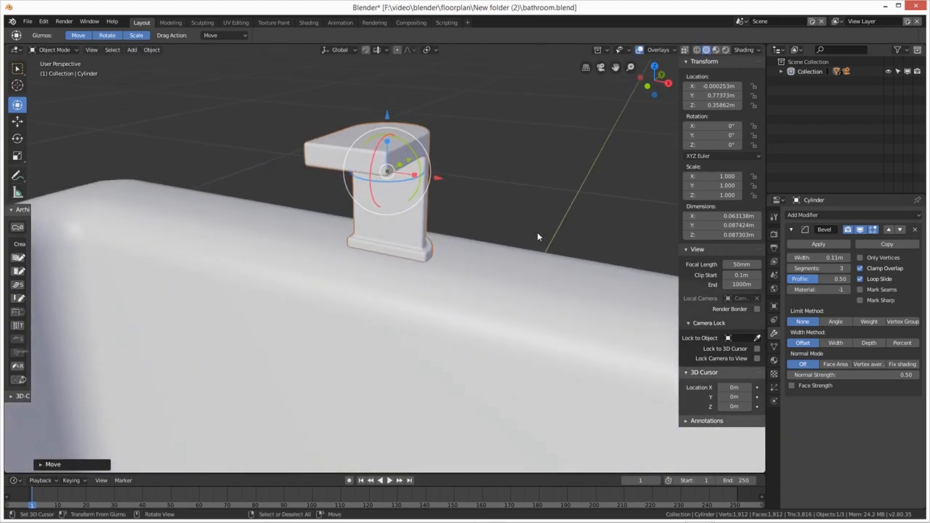
- In Edit Mode, lengthen the spout by moving its end face along negative Y to about local Y -0.085 m
key("Tab")
left_click(361, 160)
middle_click_drag(361, 161, 368, 230)
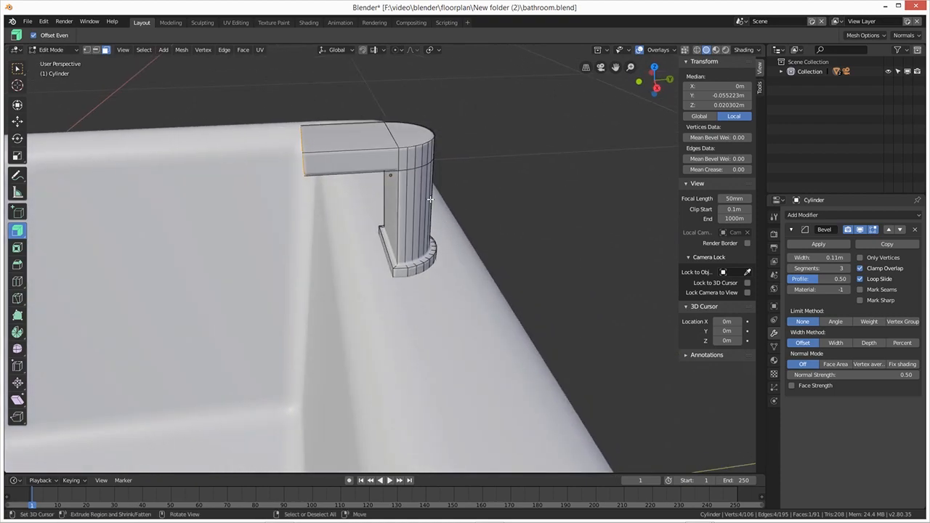
middle_click_drag(347, 194, 364, 210)
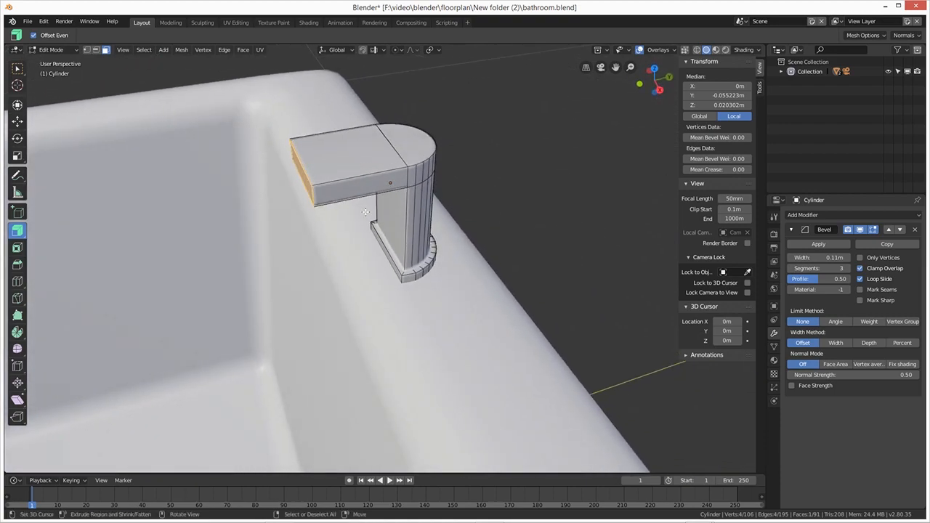
left_click(18, 120)
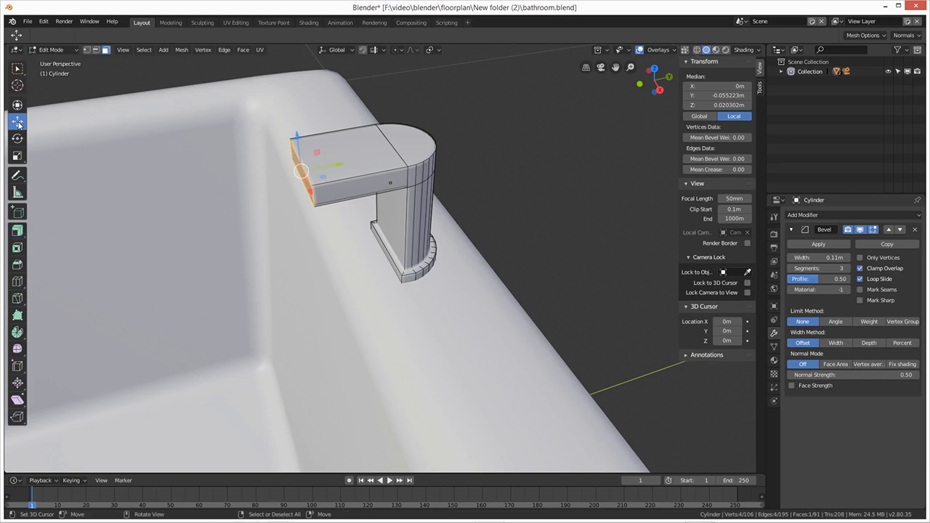
left_click_drag(335, 165, 289, 175)
- Add a loop cut across the spout near its end at about local Y -0.060 m
middle_click_drag(289, 176, 392, 231)
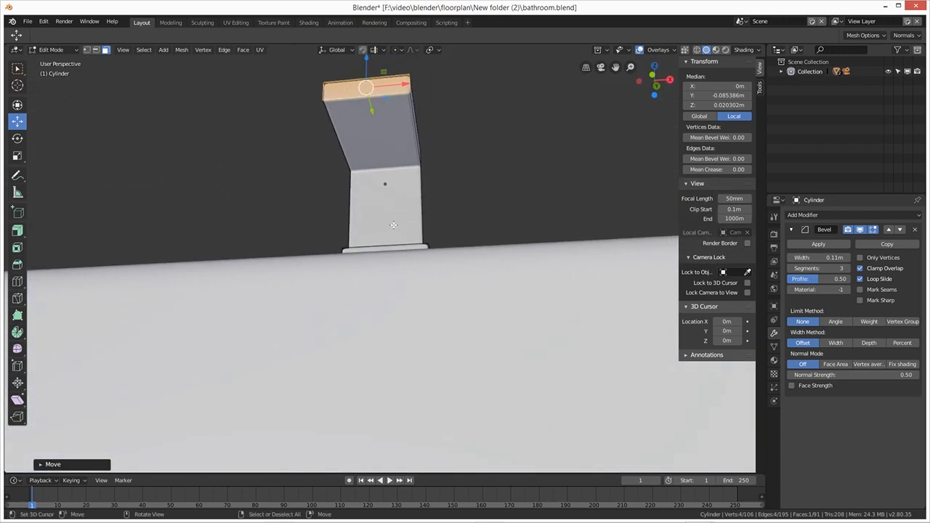
mouse_move(378, 136)
middle_mouse_down()
mouse_move(305, 197)
mouse_move(369, 142)
middle_mouse_up()
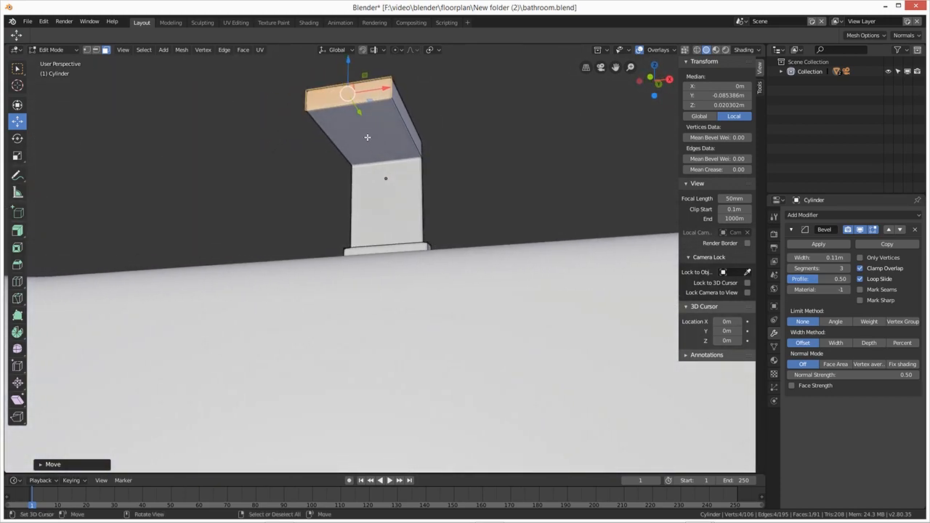
key("ctrl")
key("ctrl+r")
left_click(372, 117)
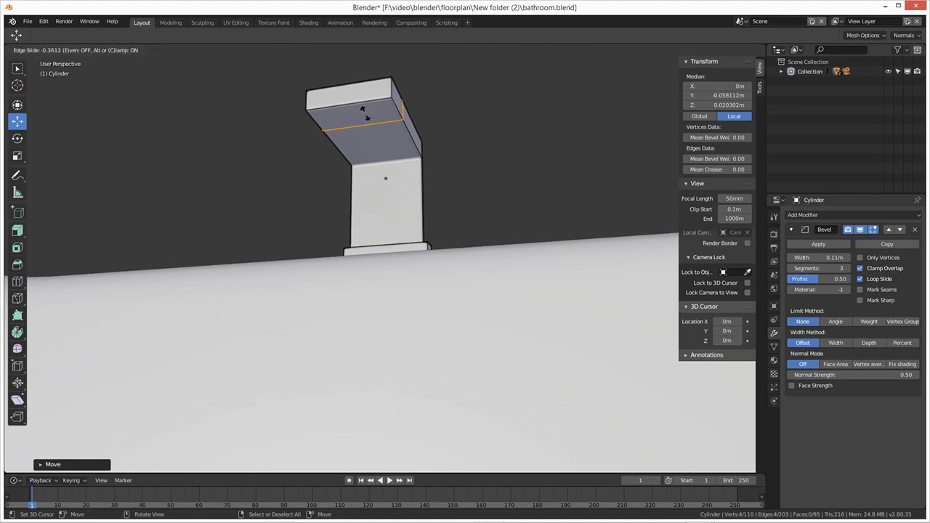
left_click(362, 109)
middle_click_drag(365, 113, 369, 124)
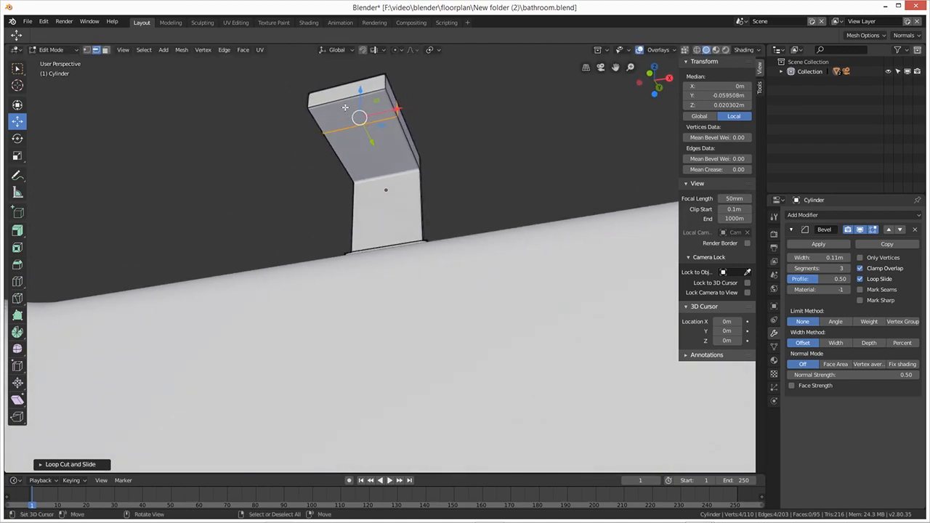
- Add two evenly spaced lengthwise loop cuts along the spout and body without sliding them
key("ctrl+r")
scroll(345, 107, "up", 1)
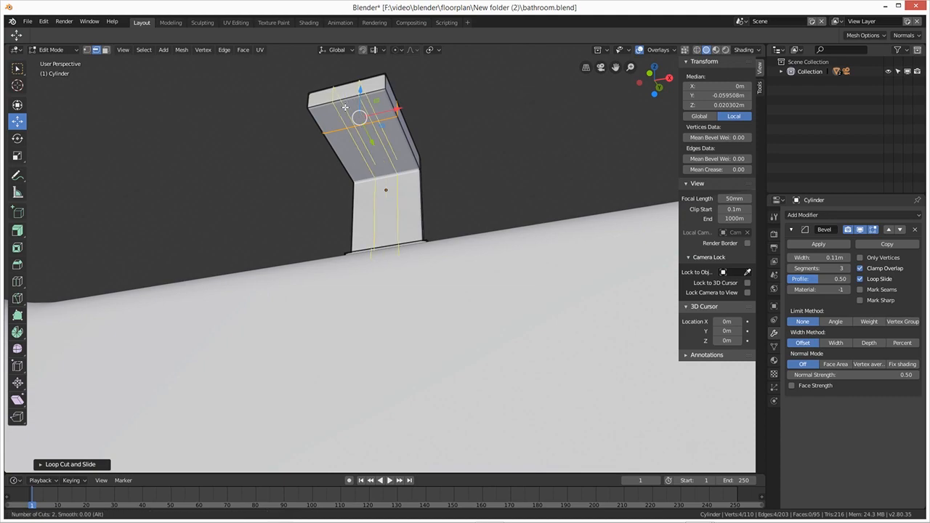
left_click(345, 106)
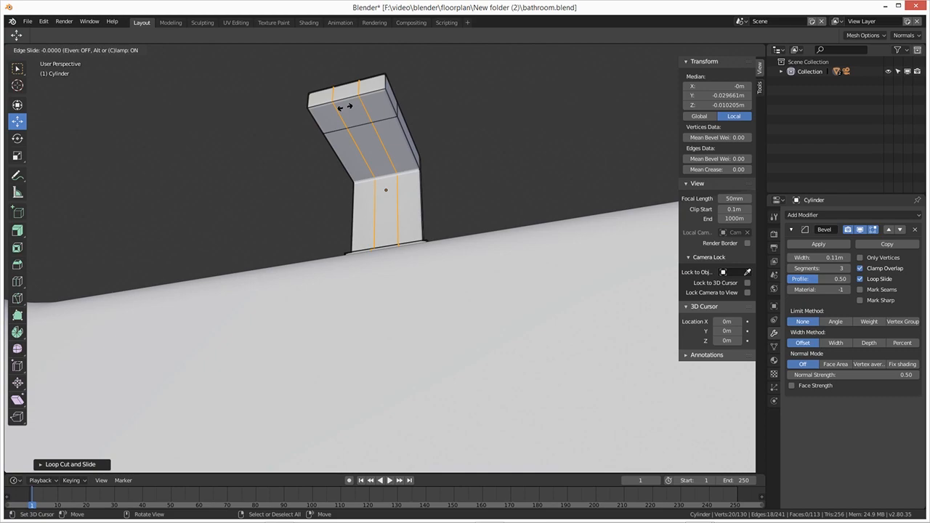
right_click(345, 107)
- Add a loop cut across the spout between the existing cut and the tip, at about local Y -0.076 m
key("ctrl+r")
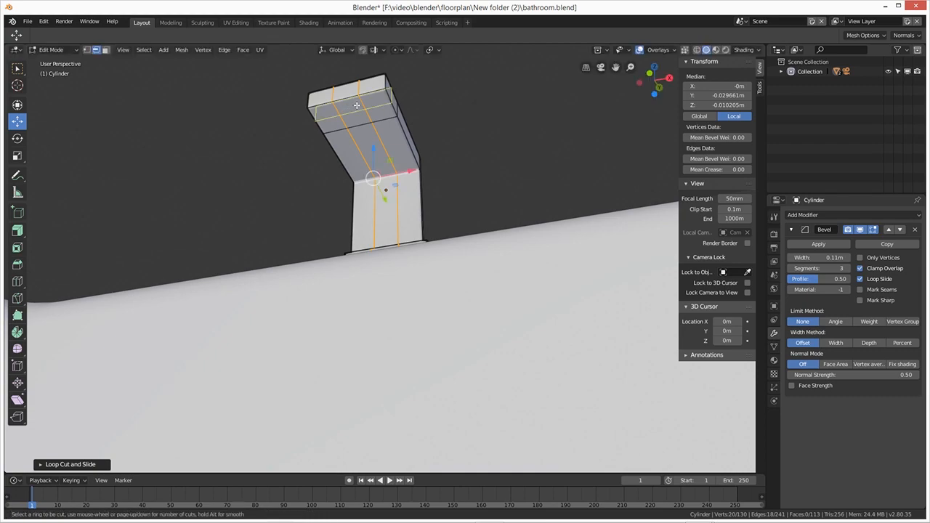
left_click(357, 106)
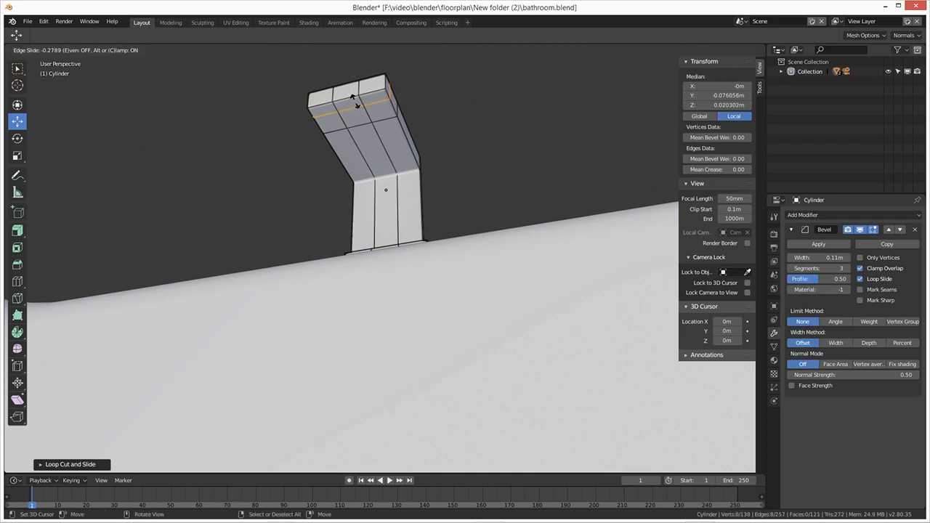
left_click(356, 102)
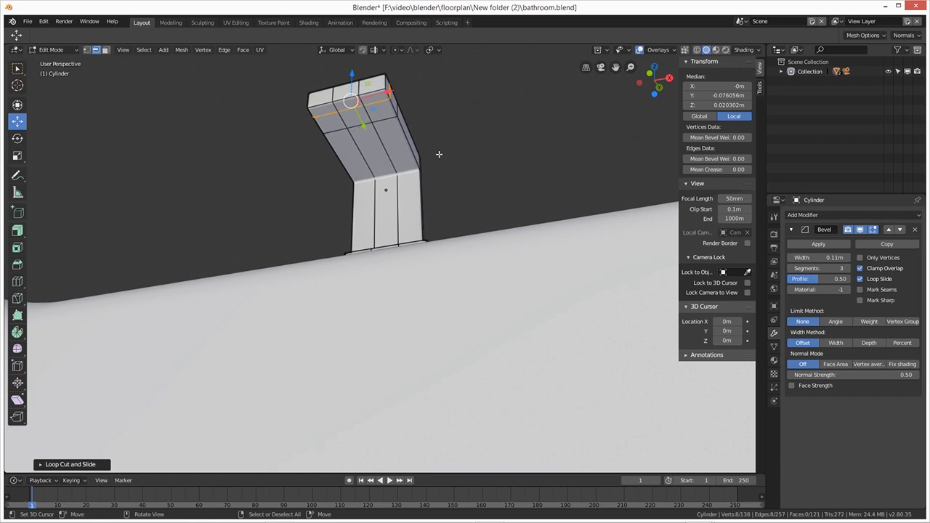
- Return to Object Mode and apply smooth shading to the tap
scroll(382, 147, "up", 2)
middle_click_drag(382, 147, 353, 224)
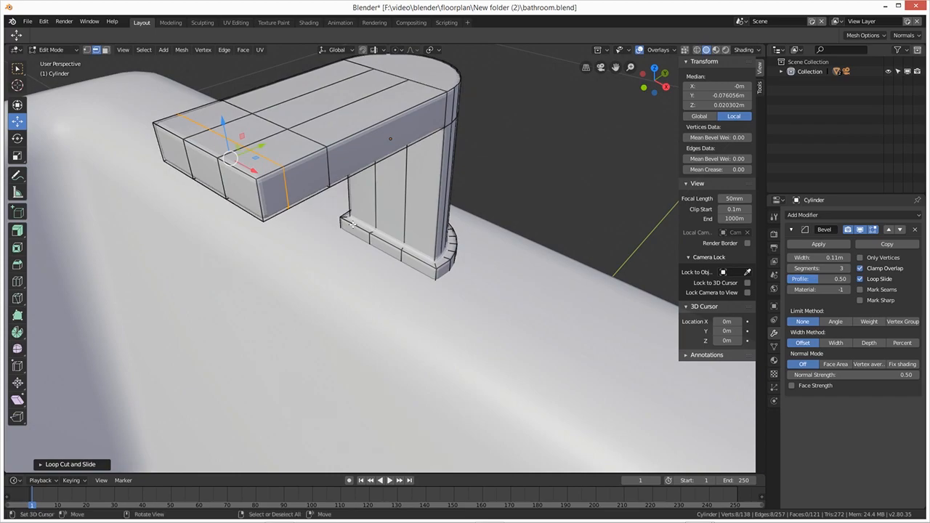
right_click(358, 181)
mouse_move(361, 183)
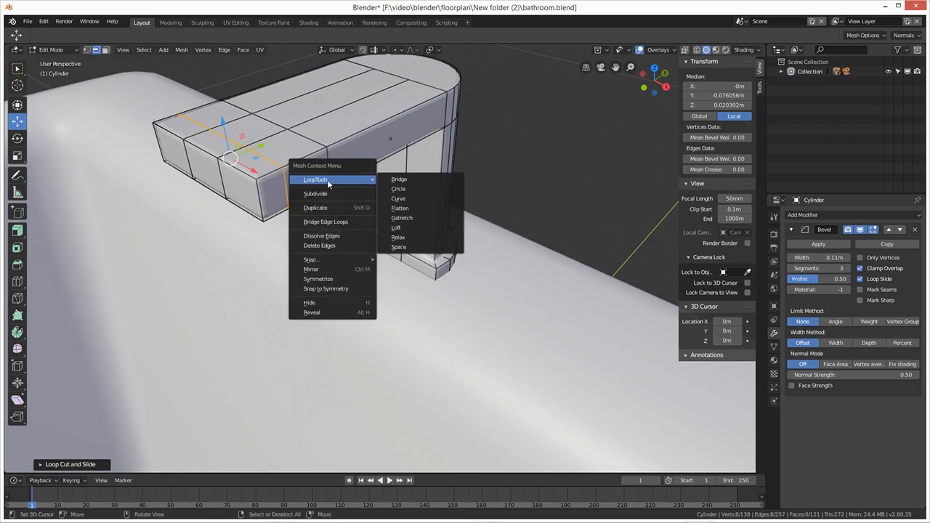
key("Tab")
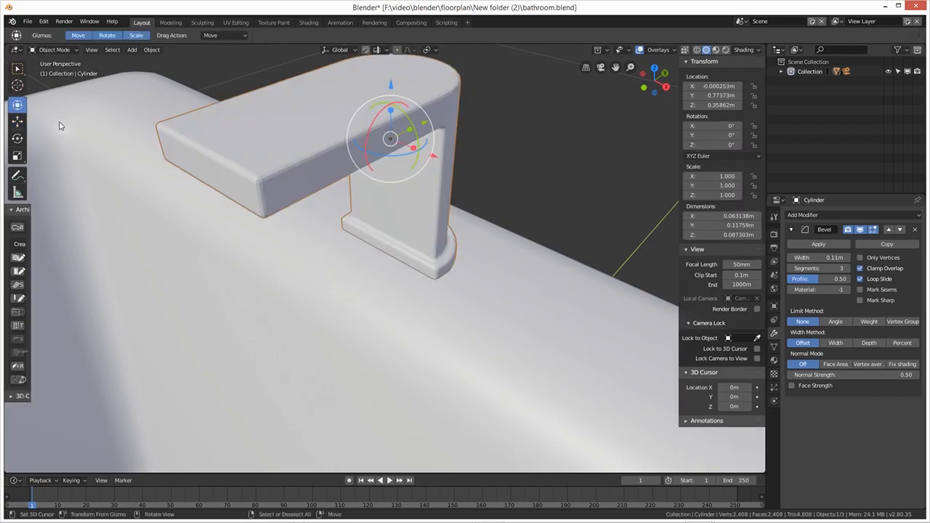
right_click(134, 140)
left_click(162, 150)
- In Edit Mode, add a lengthwise loop cut down the centre of the spout and body, between the two existing lengthwise cuts
mouse_move(311, 248)
middle_mouse_down()
mouse_move(356, 244)
mouse_move(351, 143)
mouse_move(362, 166)
middle_mouse_up()
key("Tab")
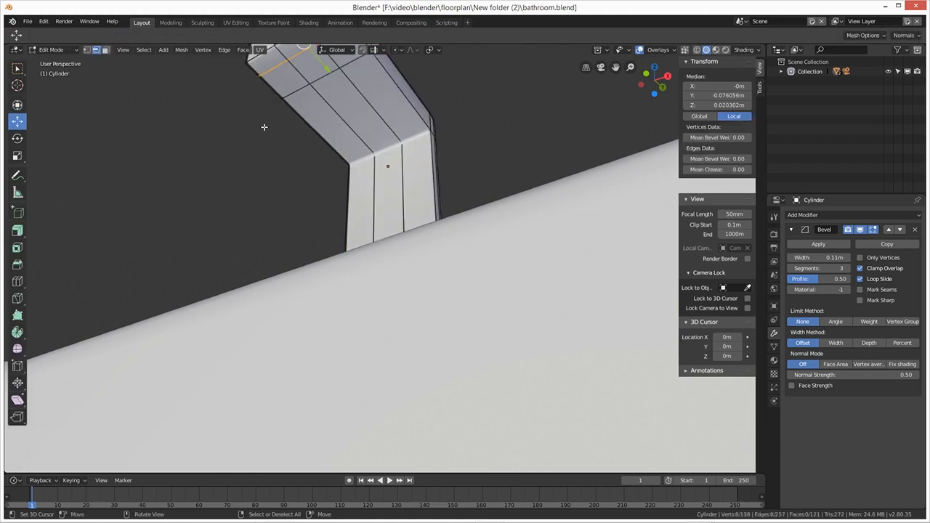
middle_click_drag(323, 140, 333, 246, "shift")
left_click(327, 170)
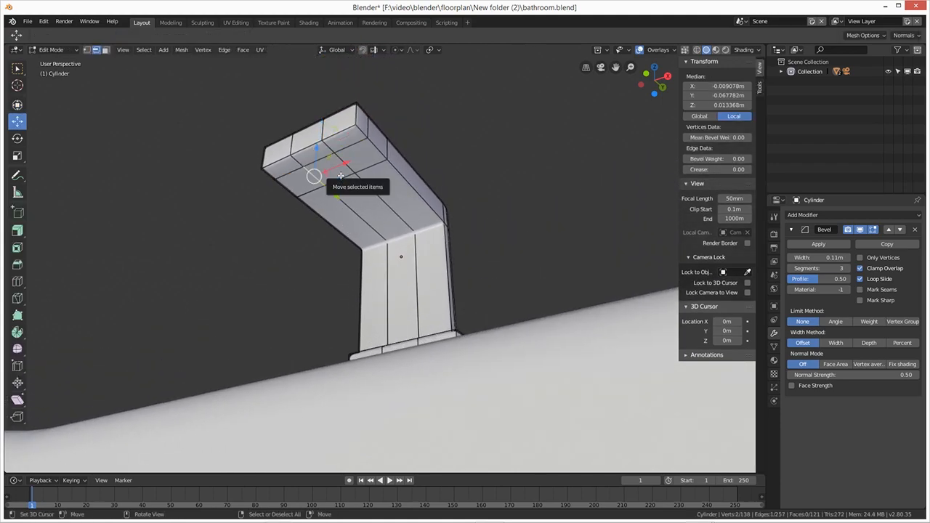
left_click(105, 49)
left_click(356, 172)
middle_click_drag(356, 173, 375, 185)
key("ctrl+r")
left_click(332, 148)
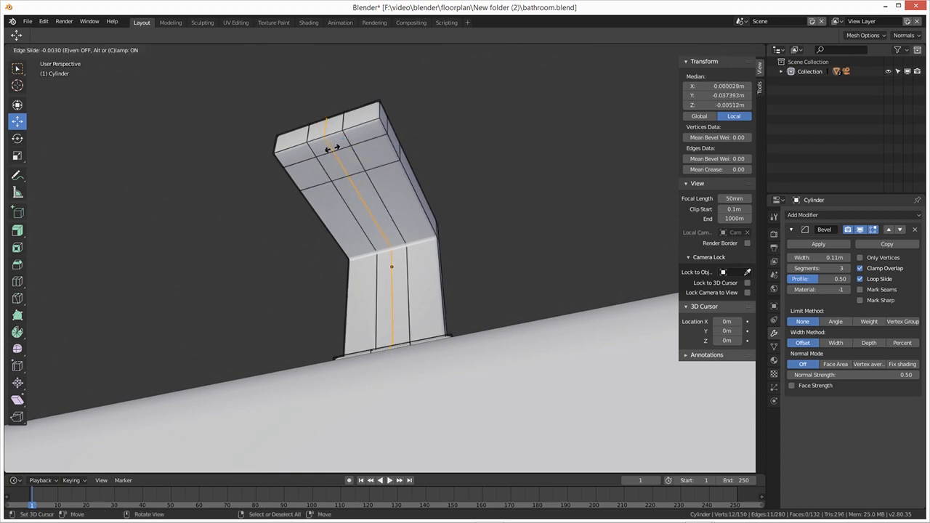
left_click(332, 151)
- Add a loop cut across the spout midway between its two crosswise cuts, at about local Y -0.068 m
key("ctrl+r")
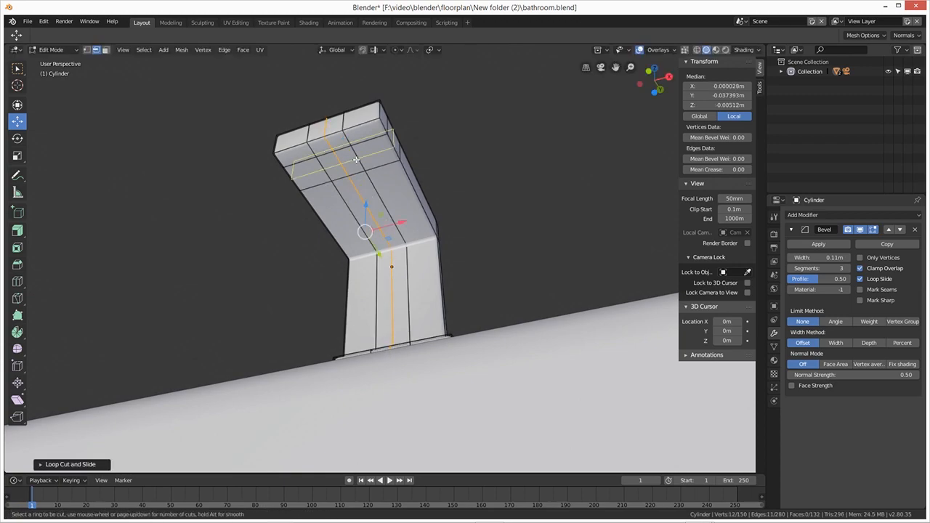
left_click(353, 157)
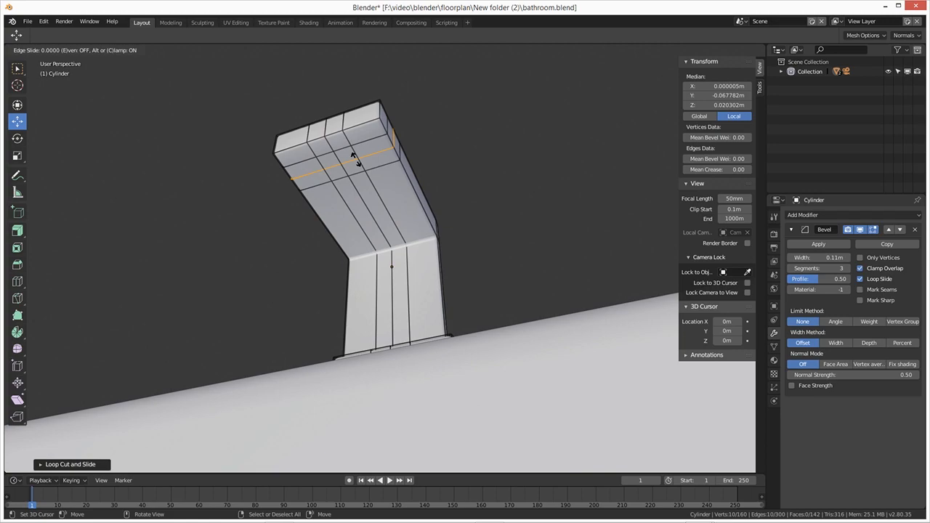
left_click(355, 158)
- Scale the front and back vertices of the centre grid on the spout's underside apart along Y by about 1.35
left_click(86, 49, "shift")
left_click(334, 153)
left_click(350, 179, "shift")
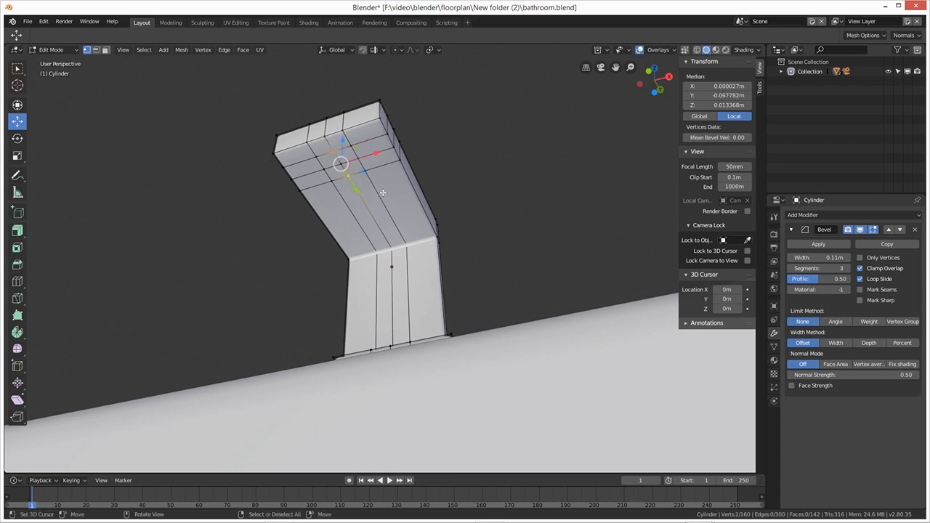
key("s")
key("y")
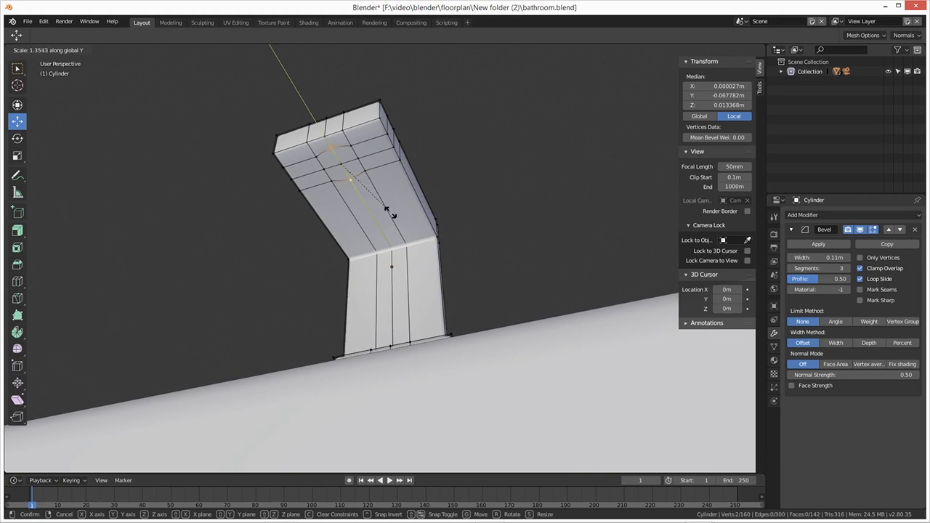
left_click(391, 212)
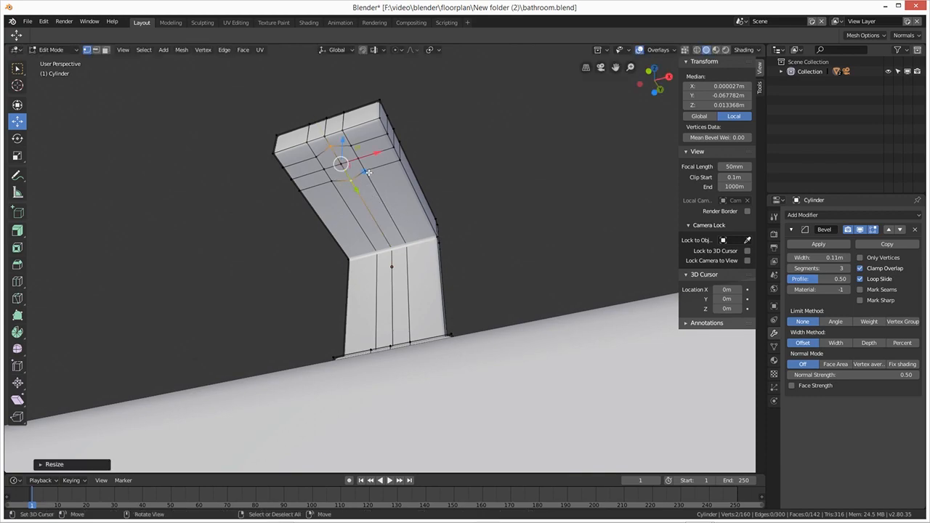
- Scale the two side vertices of the underside's centre grid apart along X by about 1.35 to round the outline
right_click(359, 159)
right_click(324, 170, "shift")
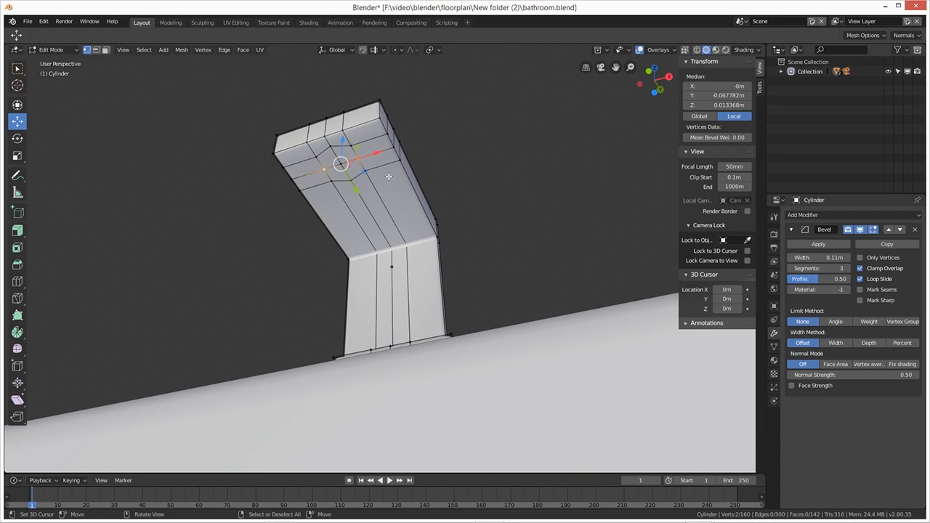
key("s")
key("x")
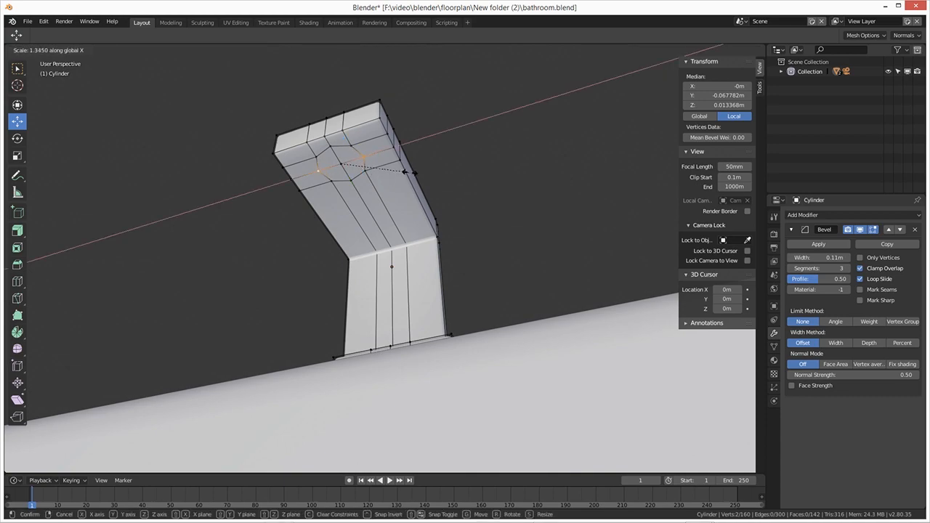
left_click(408, 172)
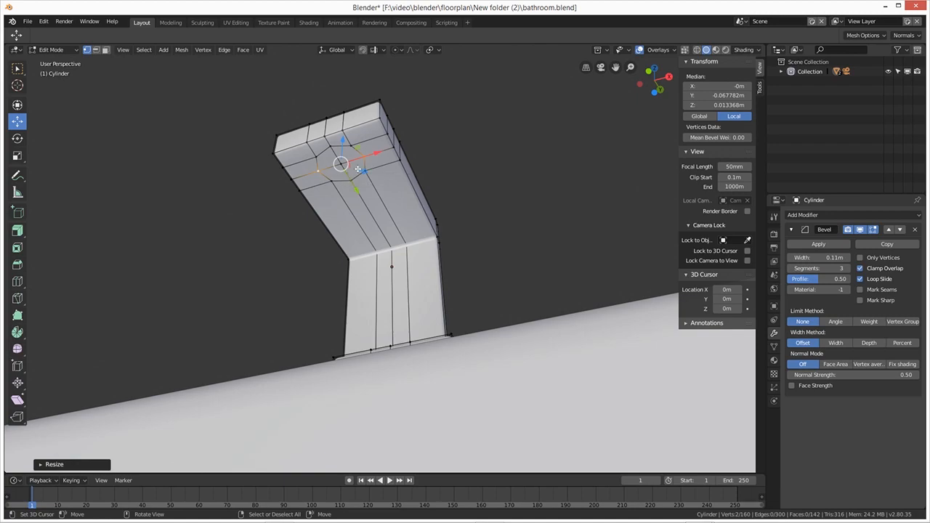
- Select the four centre faces on the spout's underside and dissolve them into one octagonal face
key("3")
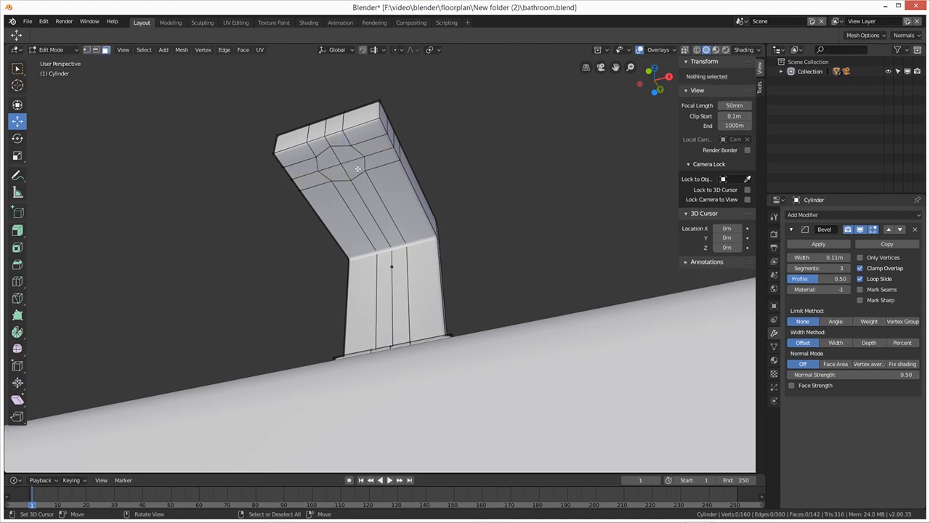
left_click(357, 169)
left_click(348, 153, "shift")
left_click(328, 159, "shift")
left_click(335, 173, "shift")
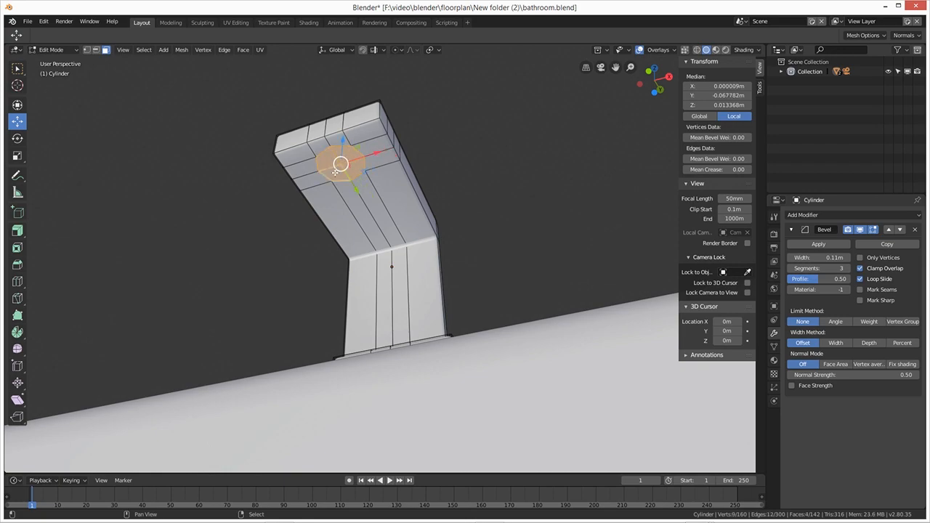
key("x")
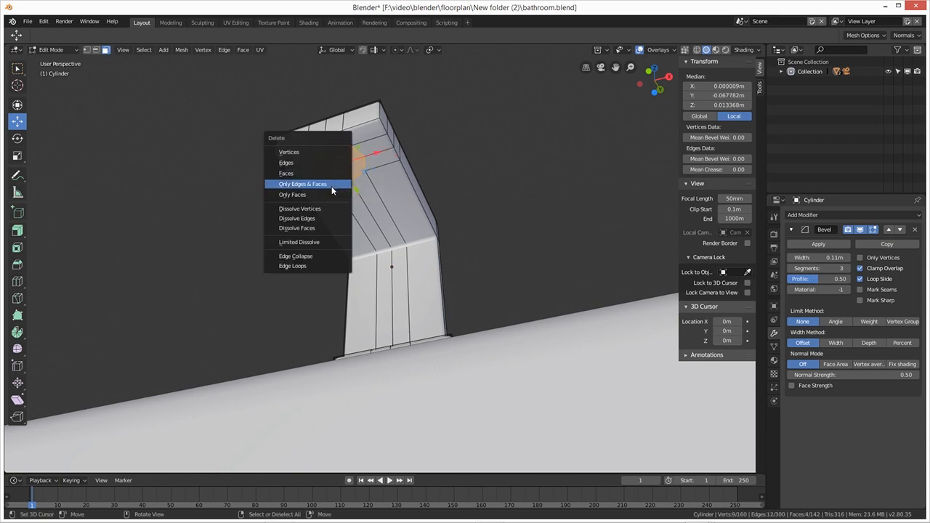
left_click(318, 228)
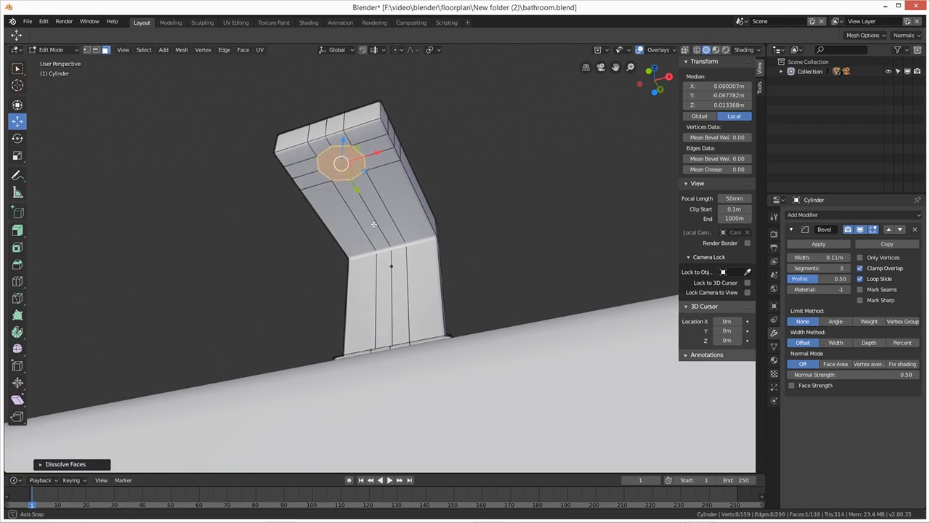
- Extrude the octagonal face down along Z by about 0.006 m to form the water outlet
middle_click_drag(374, 224, 349, 248)
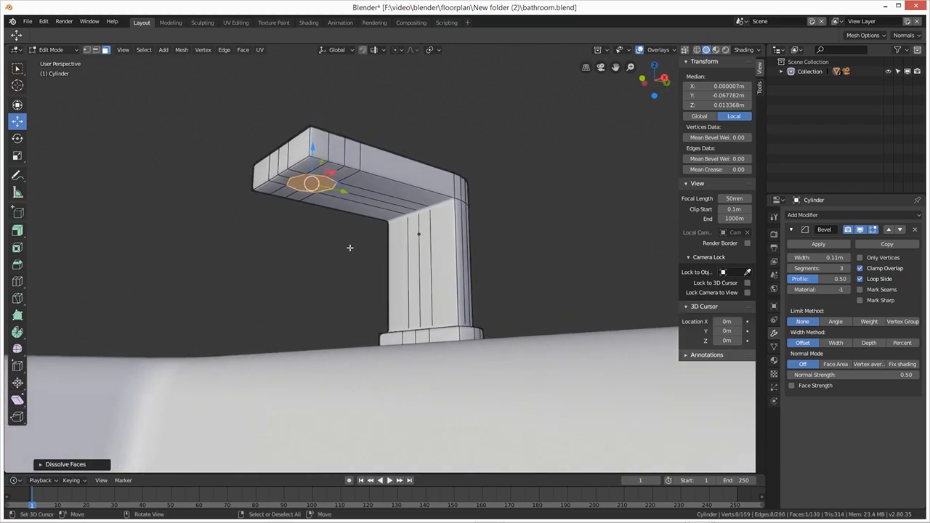
key("g")
key("z")
key("z")
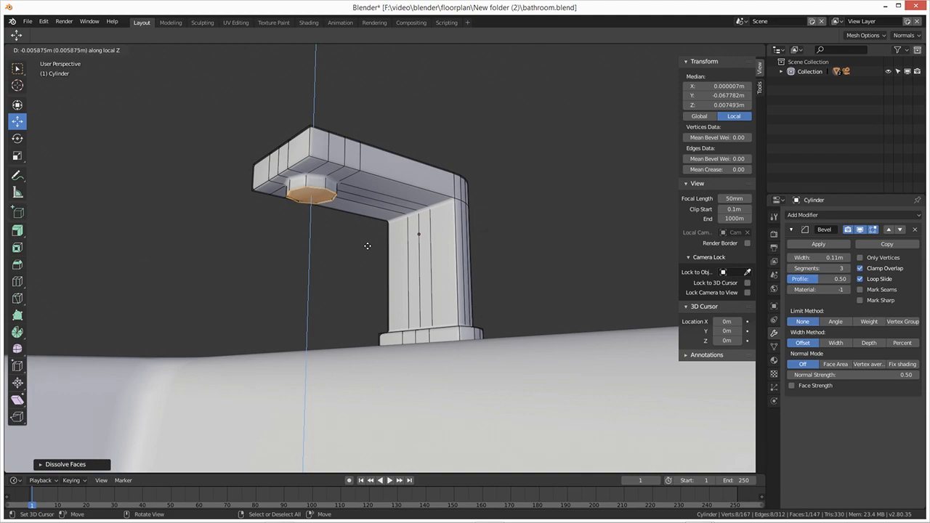
left_click(368, 246)
key("e")
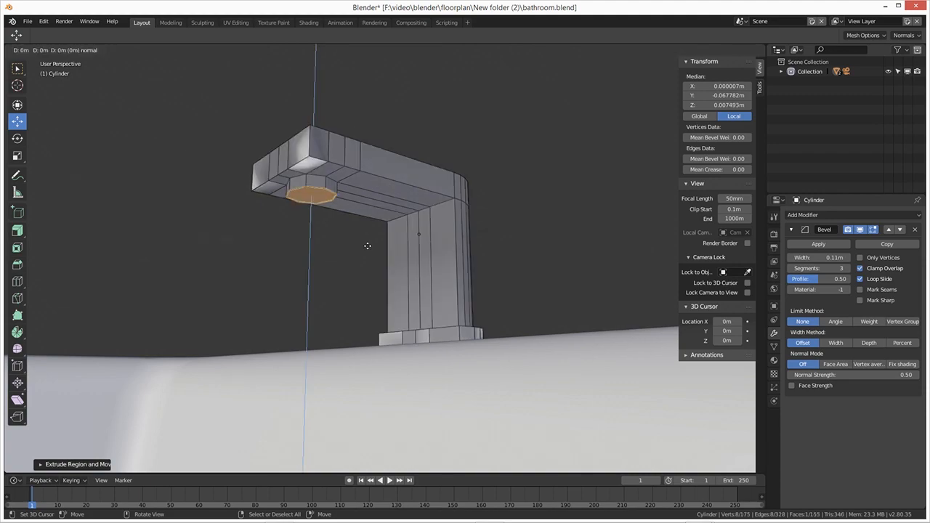
left_click(367, 247)
middle_click_drag(363, 248, 432, 304)
key("ctrl+z")
- In Object Mode, move the tap along Y towards the tub's interior to about 0.763 m
key("Tab")
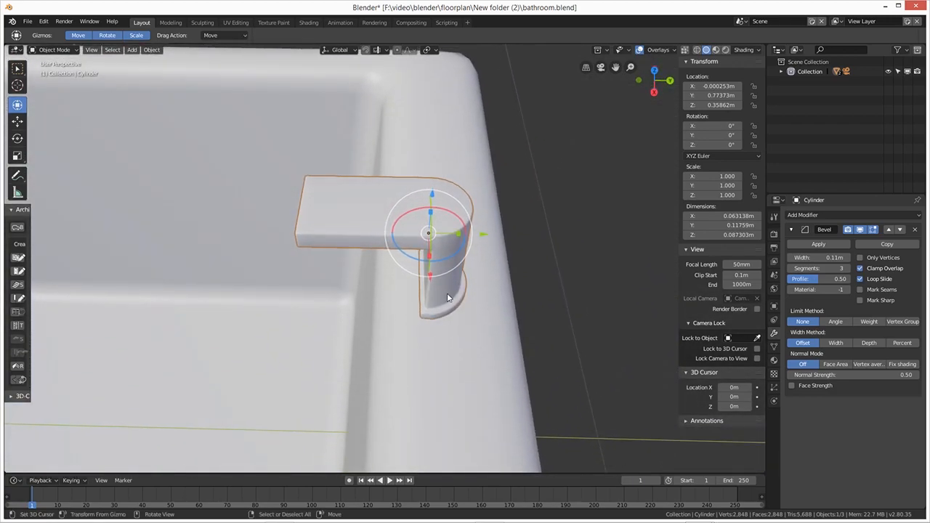
left_click_drag(485, 235, 468, 234)
middle_click_drag(500, 256, 468, 320)
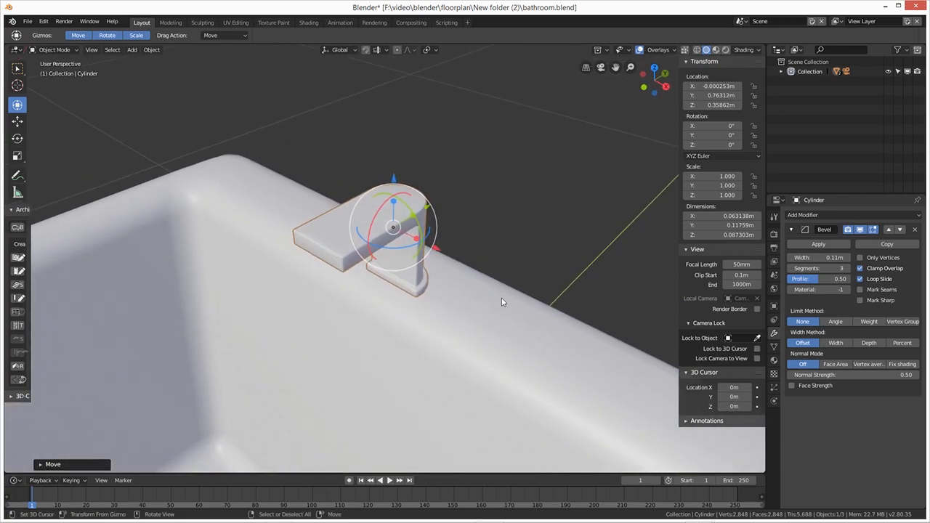
key("shift+a")
mouse_move(517, 296)
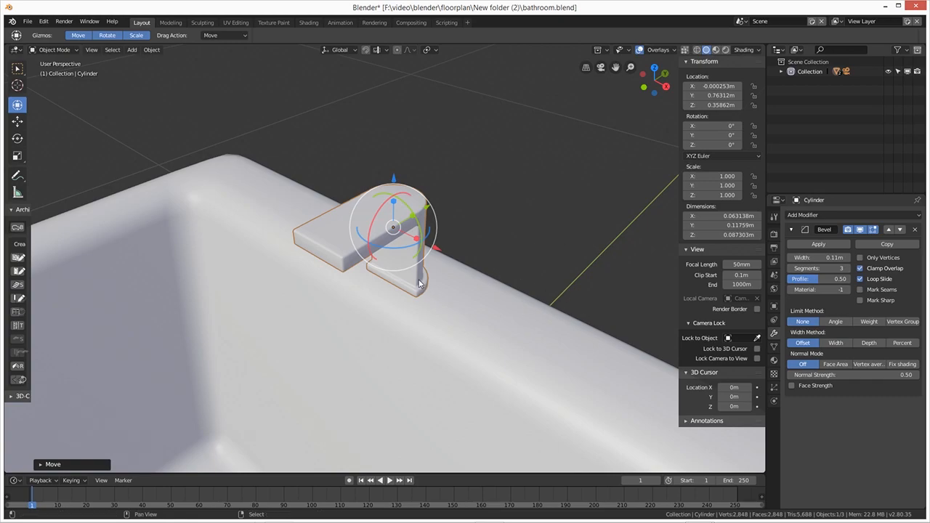
- Duplicate the tap and place the copy straight above the original at about Z 0.454 m
key("shift+d")
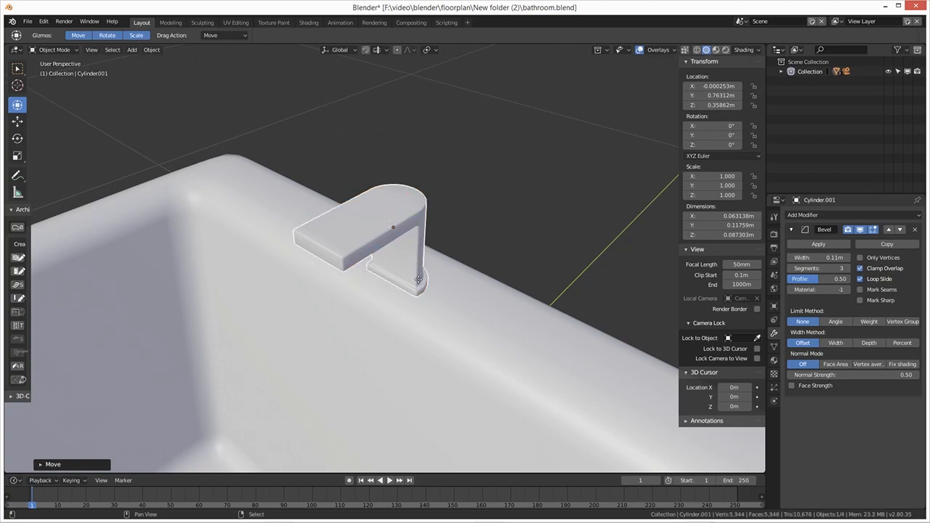
key("z")
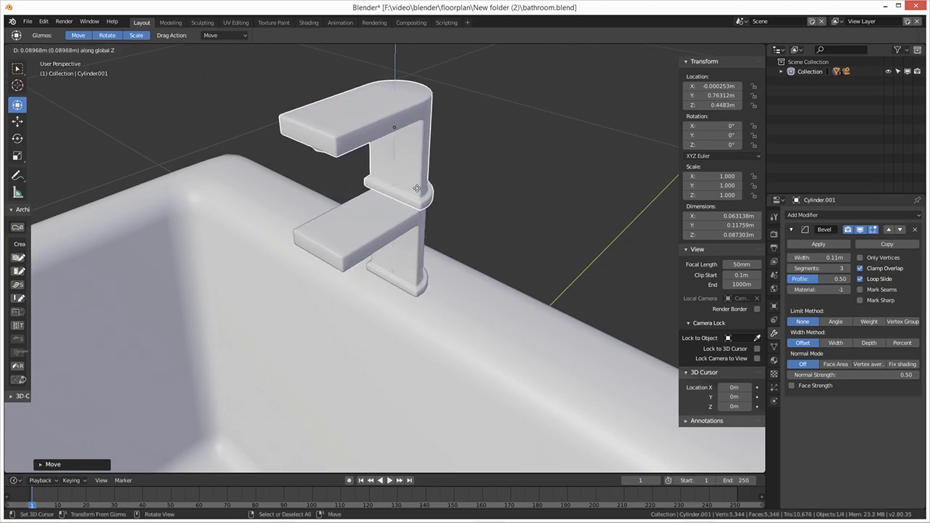
left_click(417, 186)
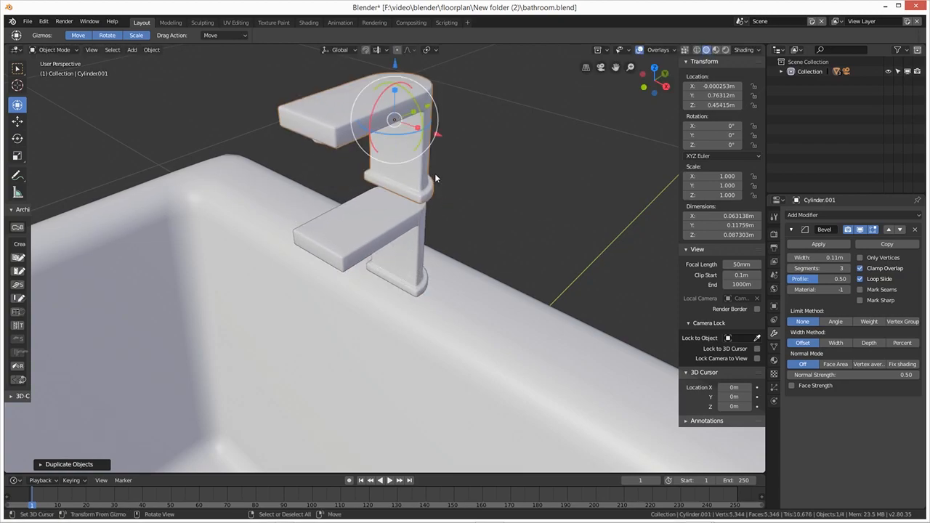
- In Edit Mode, add a loop cut around the duplicate's upright body at about local Z -0.004 m and switch to wireframe shading
key("Tab")
middle_click_drag(456, 195, 396, 180)
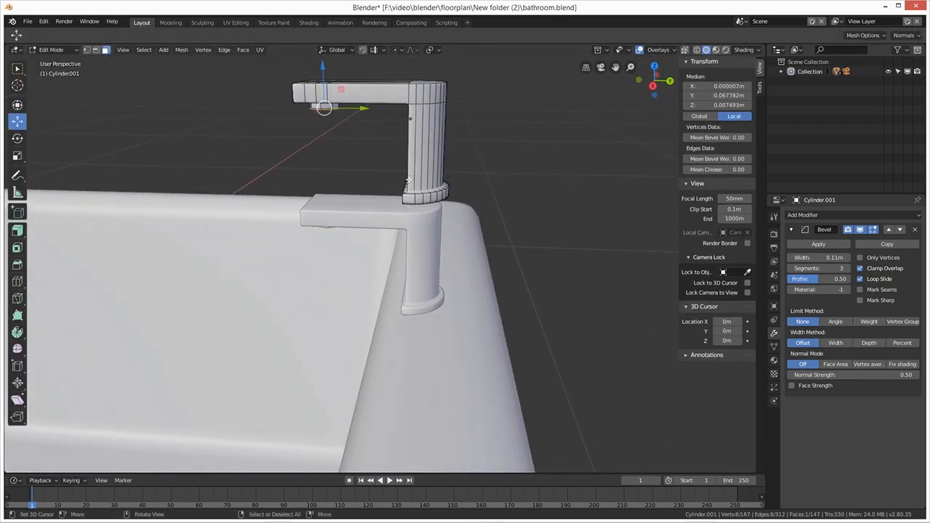
key("ctrl")
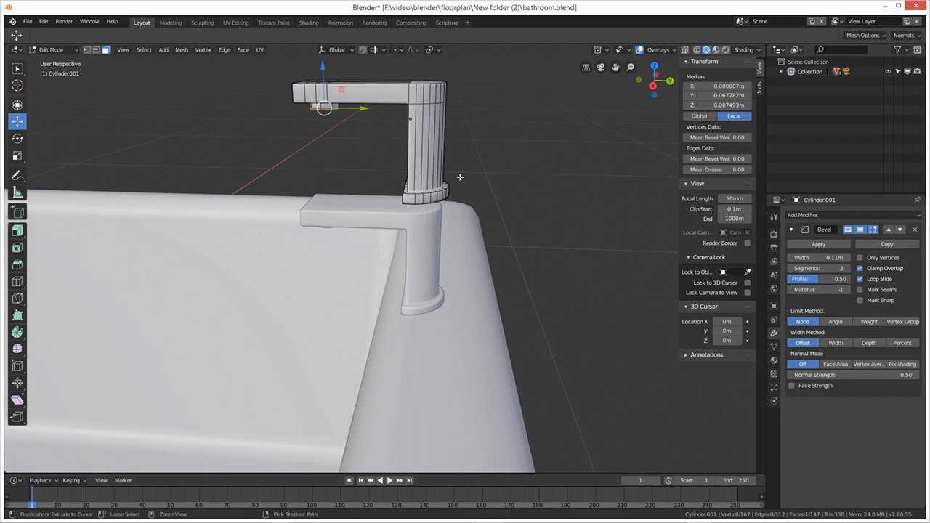
key("ctrl+r")
left_click(457, 130)
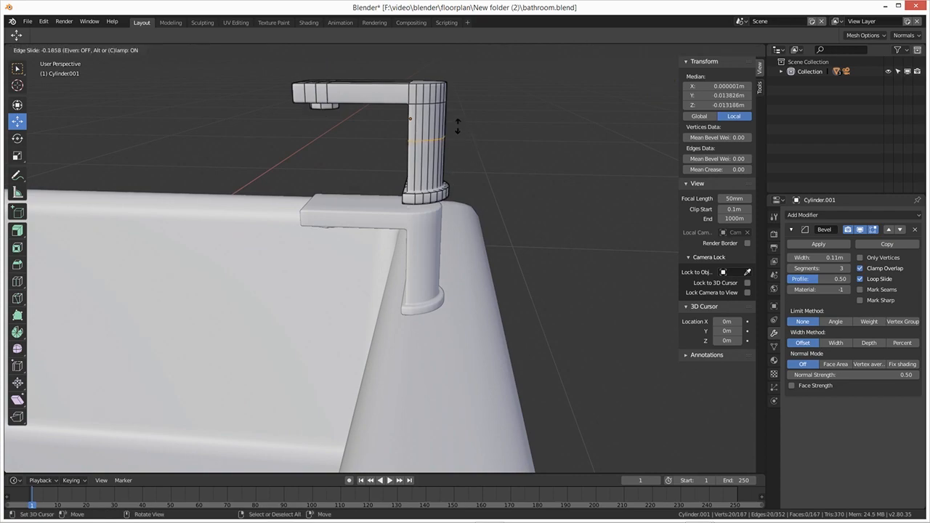
left_click(459, 115)
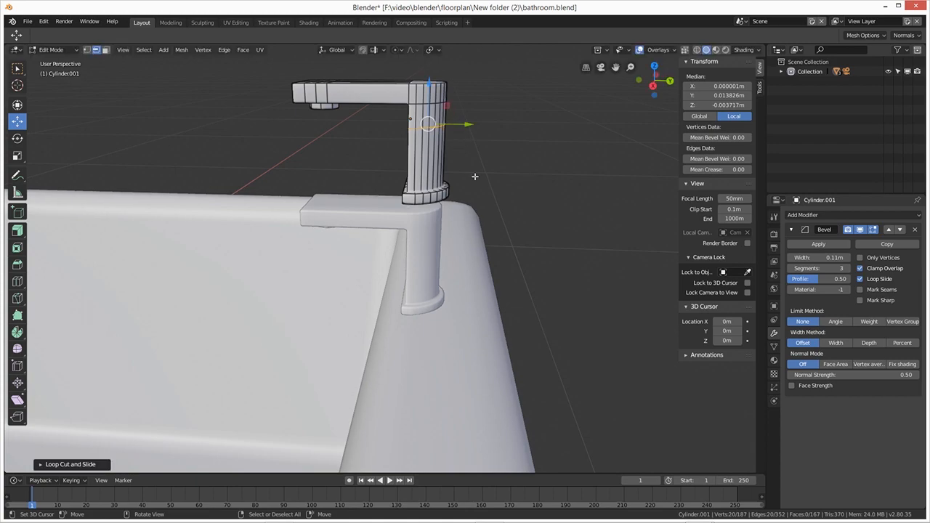
left_click(696, 50)
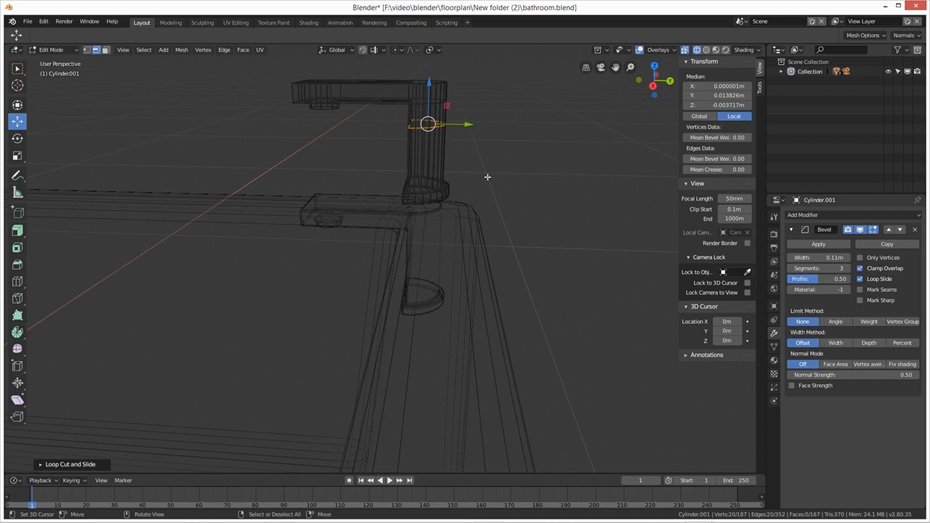
- Delete all faces of the duplicate's upright body and base below the new loop cut
left_click_drag(515, 144, 375, 228, "shift")
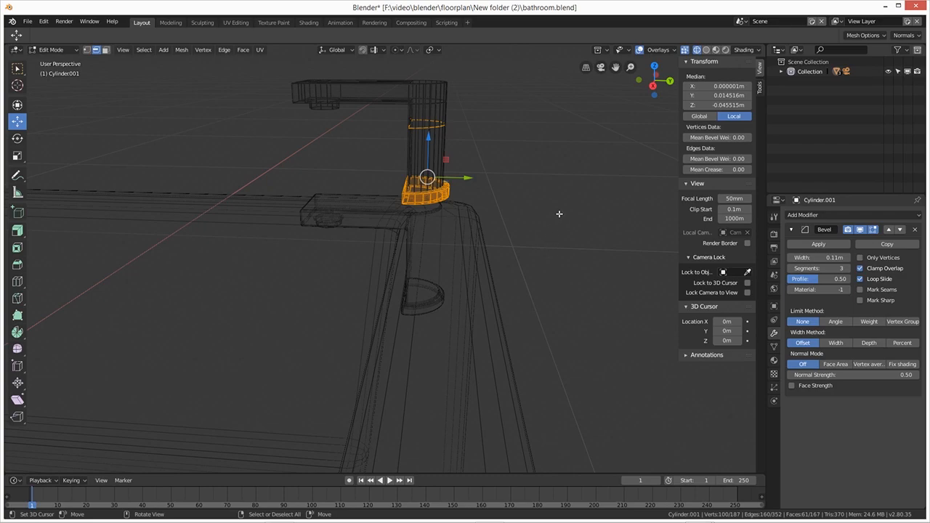
left_click(106, 50)
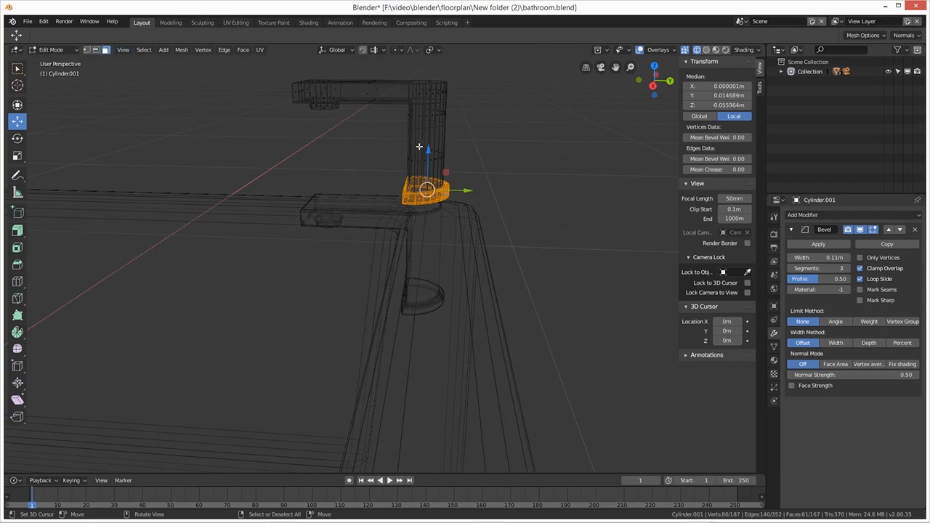
key("b")
left_click_drag(483, 138, 335, 235)
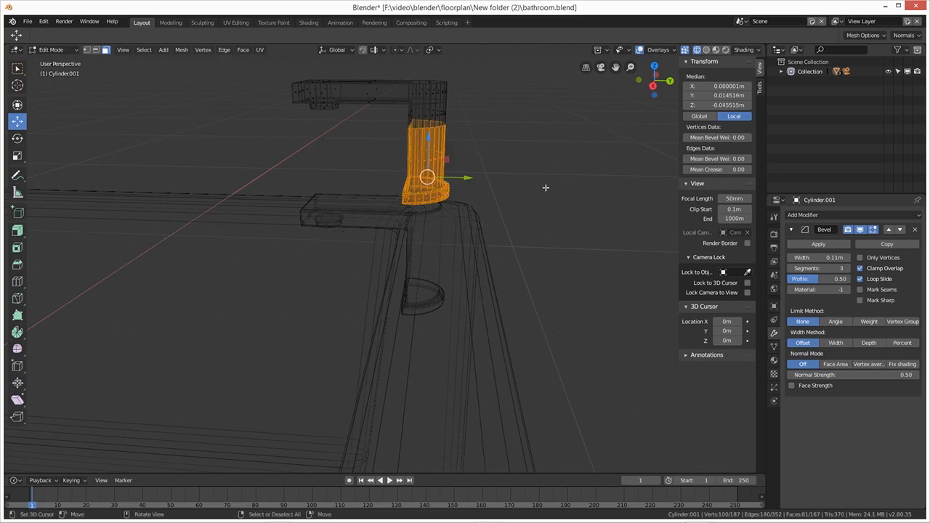
key("x")
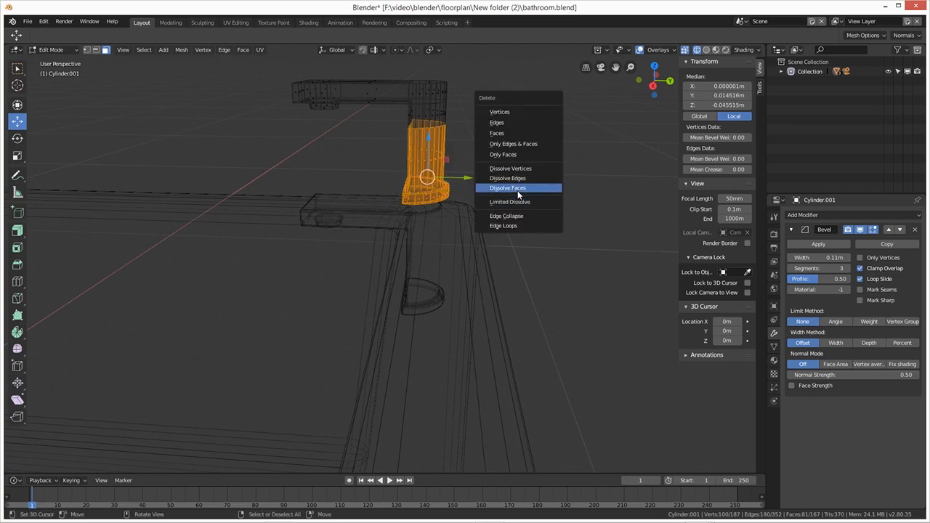
left_click(501, 154)
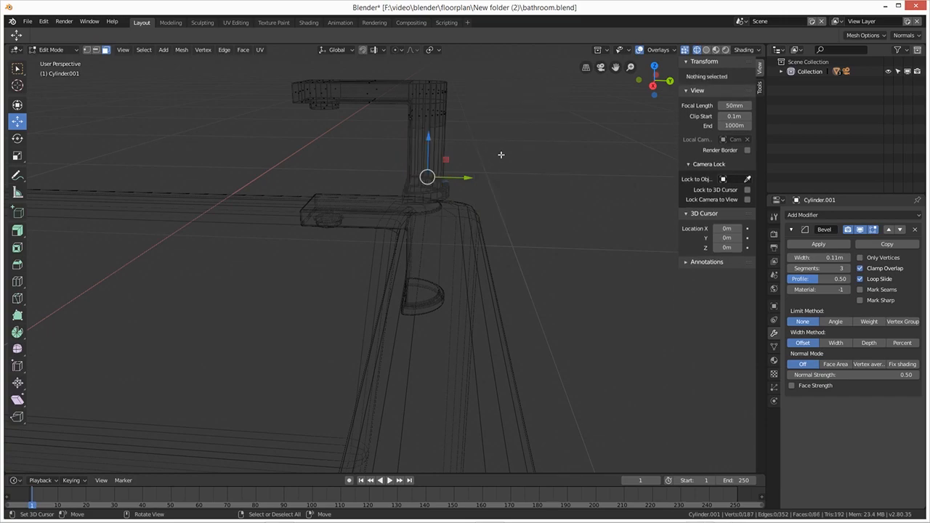
key("ctrl+z")
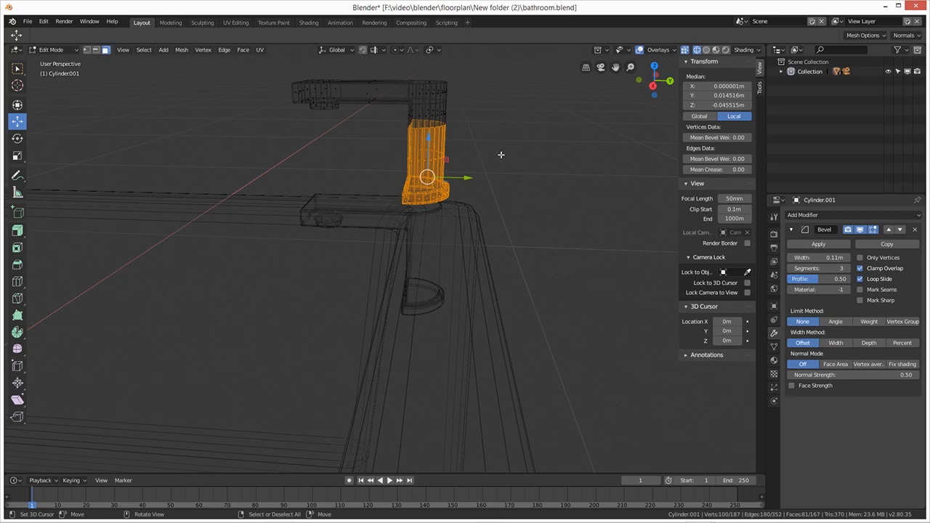
key("x")
left_click(486, 134)
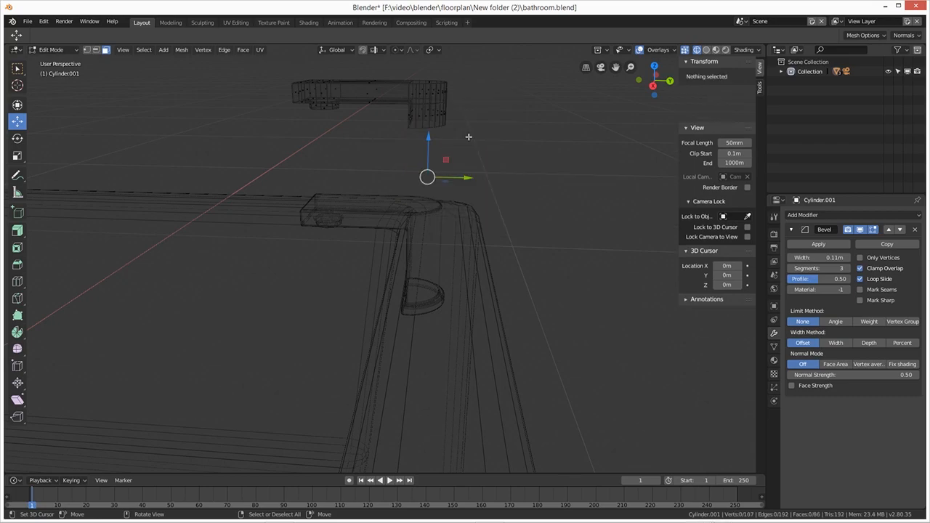
- Add a centred loop cut across the duplicate's horizontal spout at about local Y -0.030 m
middle_click_drag(496, 187, 386, 125)
key("ctrl+r")
left_click(370, 103)
right_click(370, 102)
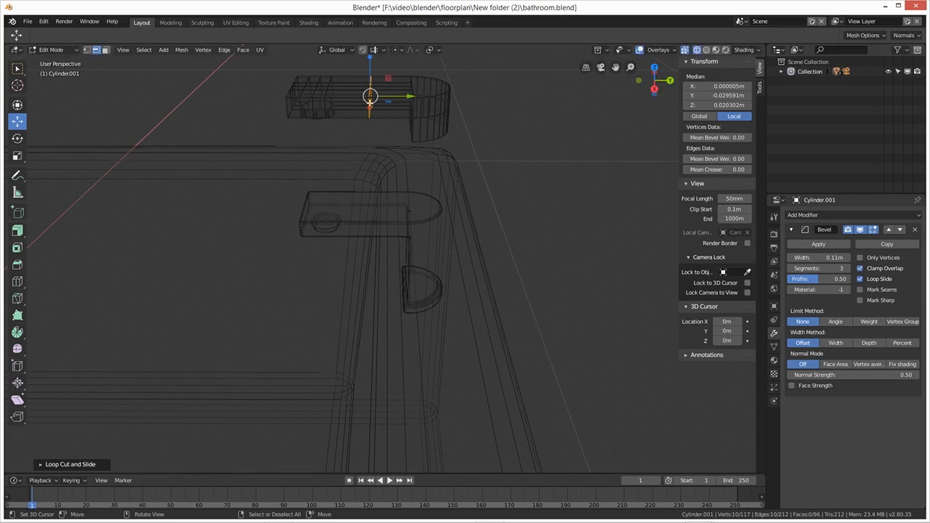
mouse_move(340, 165)
middle_mouse_down()
mouse_move(357, 141)
mouse_move(344, 147)
middle_mouse_up()
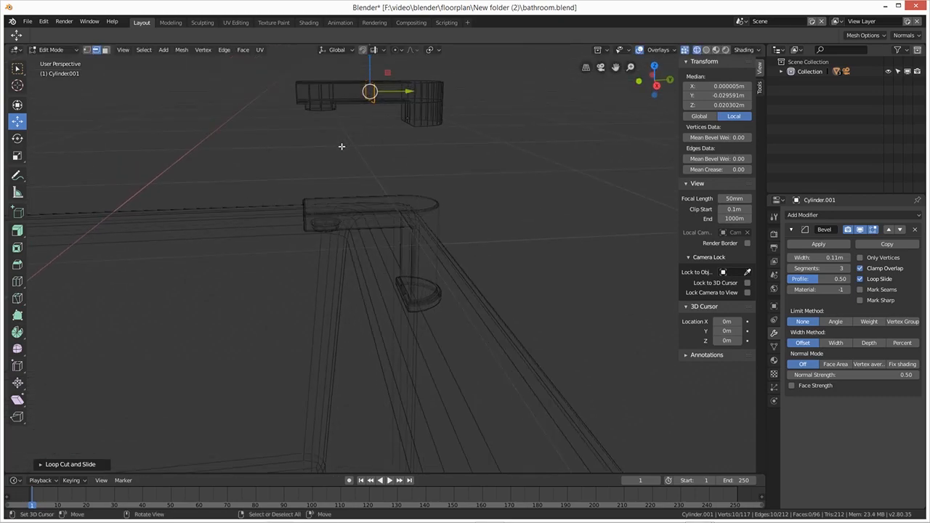
- Delete all faces of the duplicate's front spout half, including the water outlet, up to the new loop cut
left_click_drag(280, 67, 345, 142)
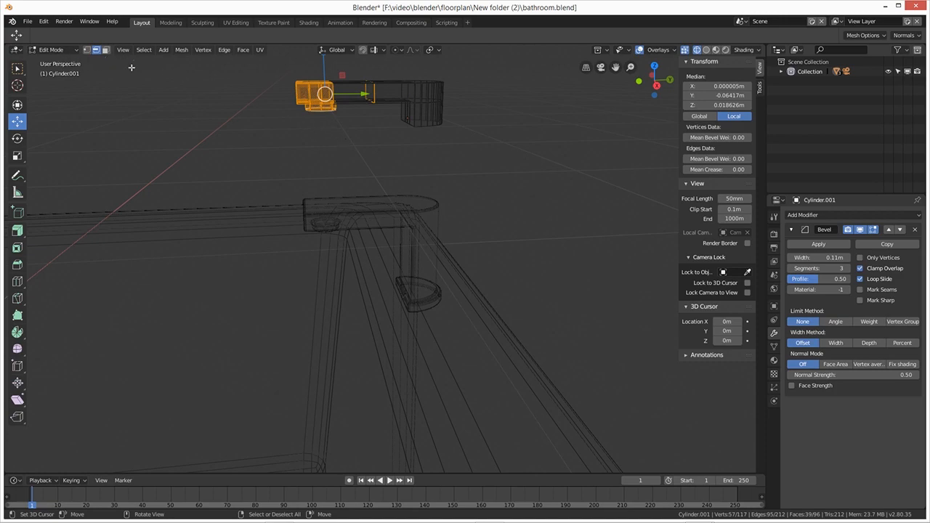
right_click(312, 132, "shift")
left_click(313, 131)
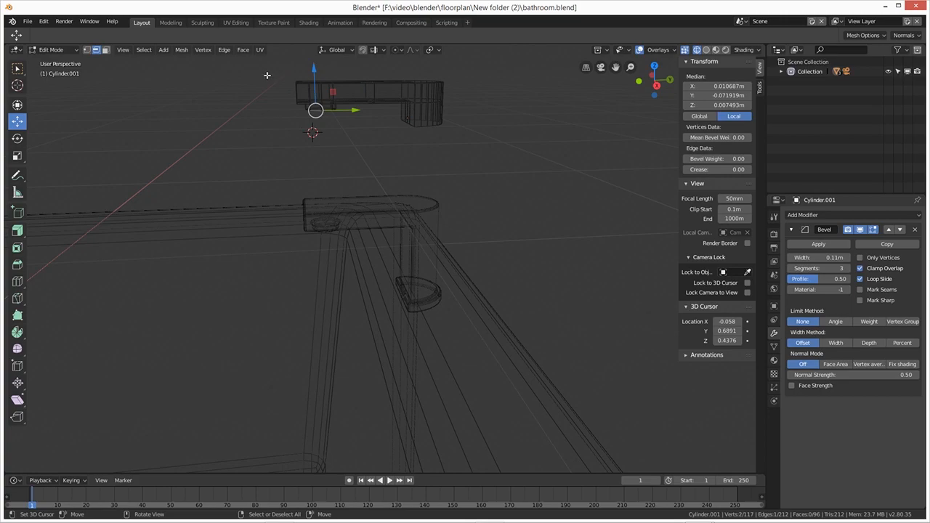
key("b")
left_click_drag(368, 147, 270, 77)
middle_click_drag(251, 76, 361, 134)
right_click(350, 112, "shift")
right_click(360, 116, "shift")
left_click(106, 50)
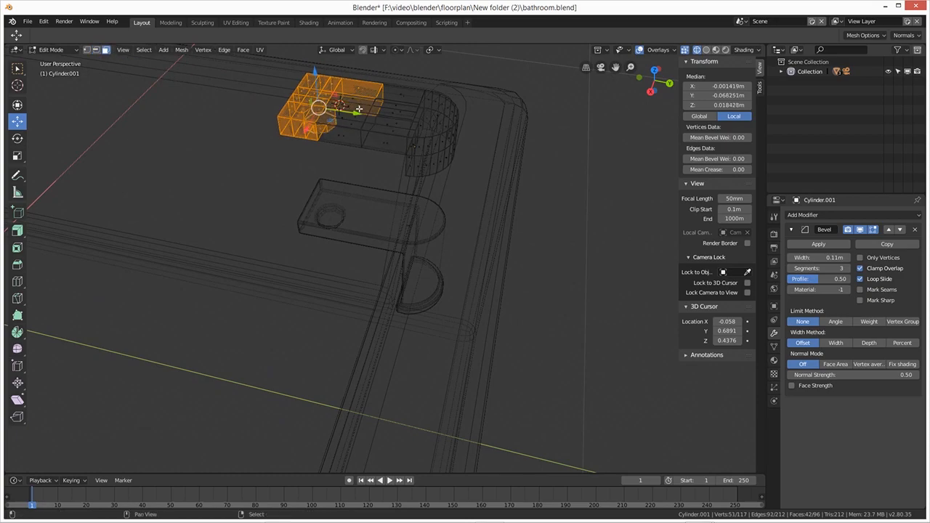
right_click(350, 111, "shift")
middle_click_drag(349, 112, 378, 145)
key("shift+b")
left_click_drag(355, 69, 255, 125)
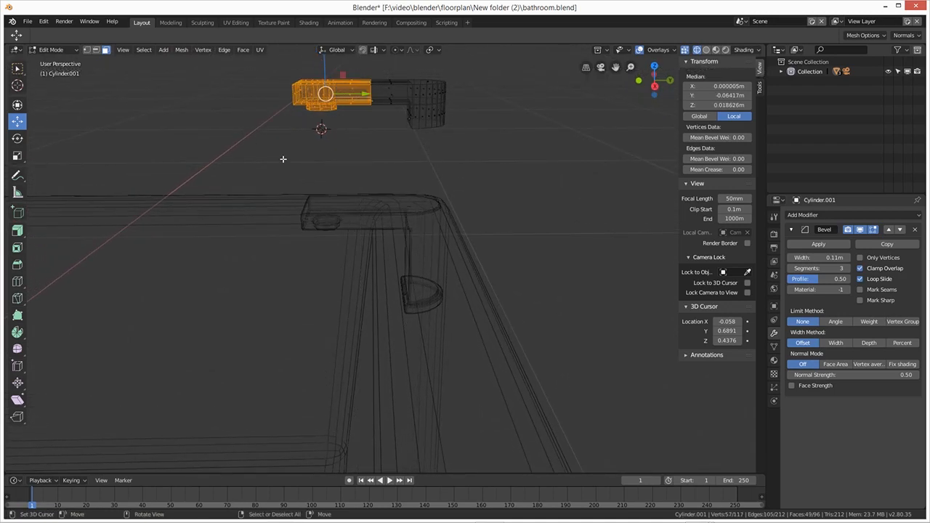
key("x")
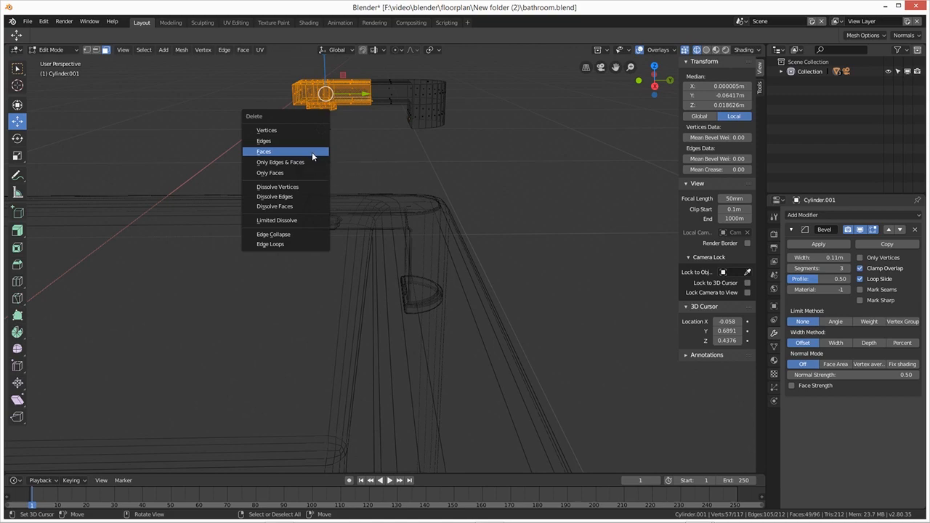
left_click(312, 152)
- Switch to solid shading and fill the open front end of the shortened spout with a face
middle_click_drag(312, 152, 397, 187)
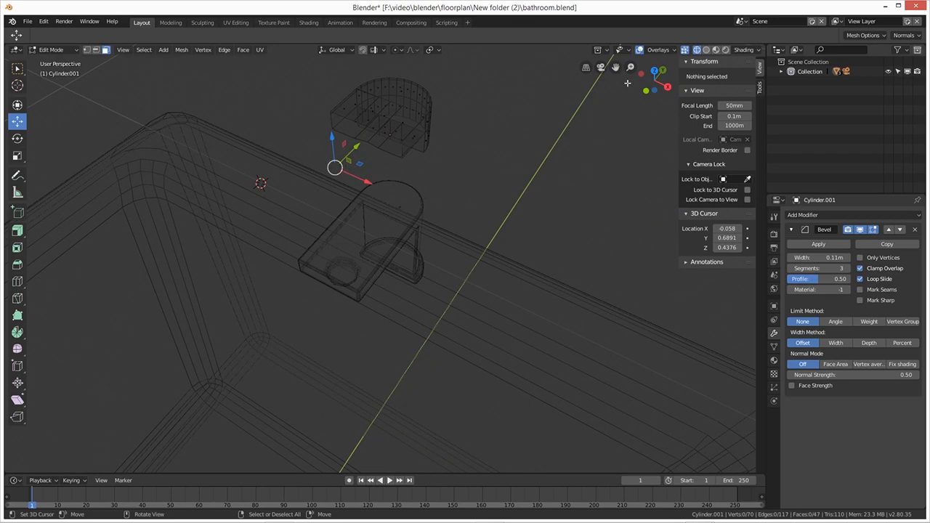
left_click(705, 49)
mouse_move(453, 174)
middle_mouse_down()
mouse_move(430, 144)
mouse_move(375, 137)
mouse_move(460, 204)
middle_mouse_up()
scroll(413, 159, "up", 3)
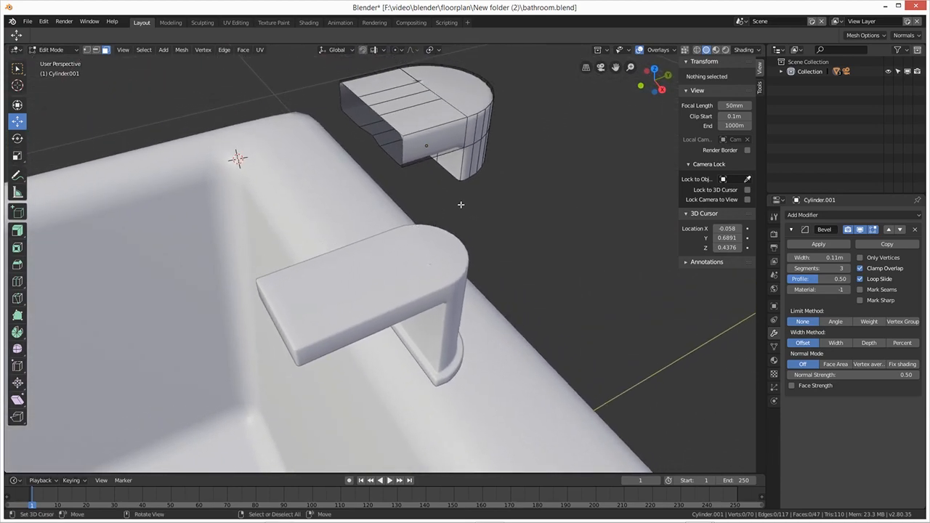
left_click(87, 49)
left_click(403, 136, "alt")
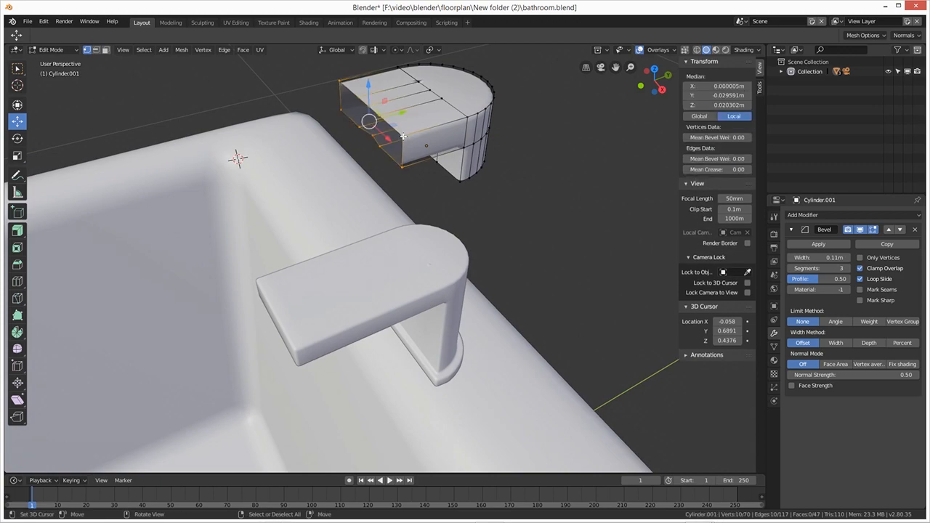
key("f")
- Move a vertex beneath the shortened spout along Y to about local -0.030 m and fill the body's open bottom with a face
middle_click_drag(393, 188, 385, 129)
left_click(369, 82)
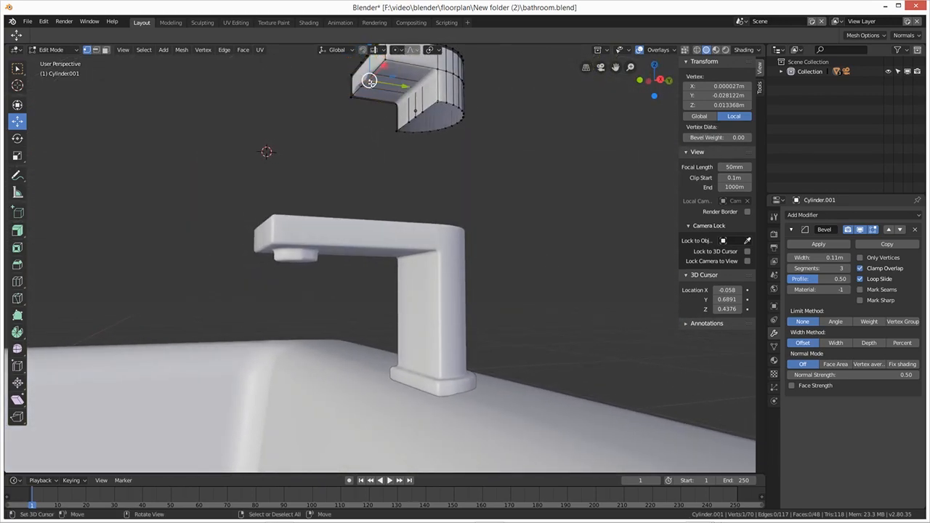
left_click_drag(403, 86, 401, 87)
middle_click_drag(372, 111, 358, 79)
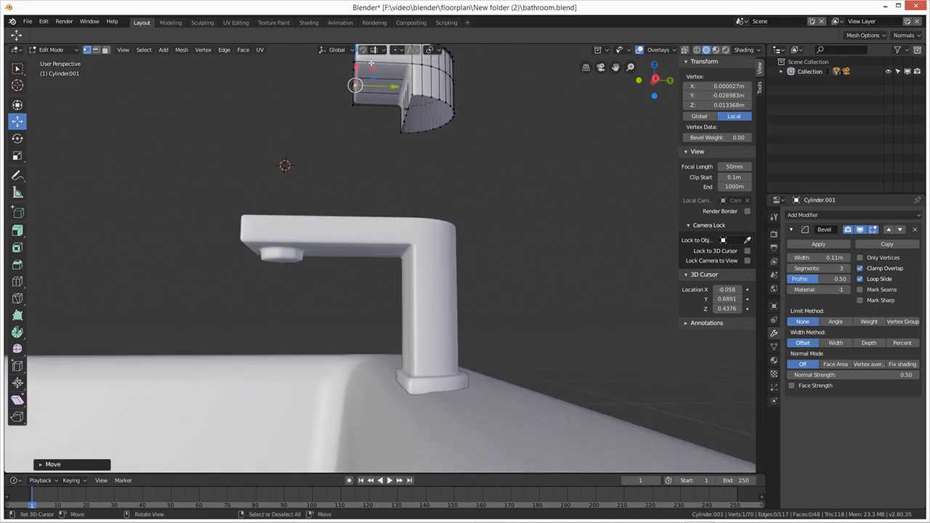
left_click_drag(393, 86, 394, 86)
middle_click_drag(394, 85, 424, 144)
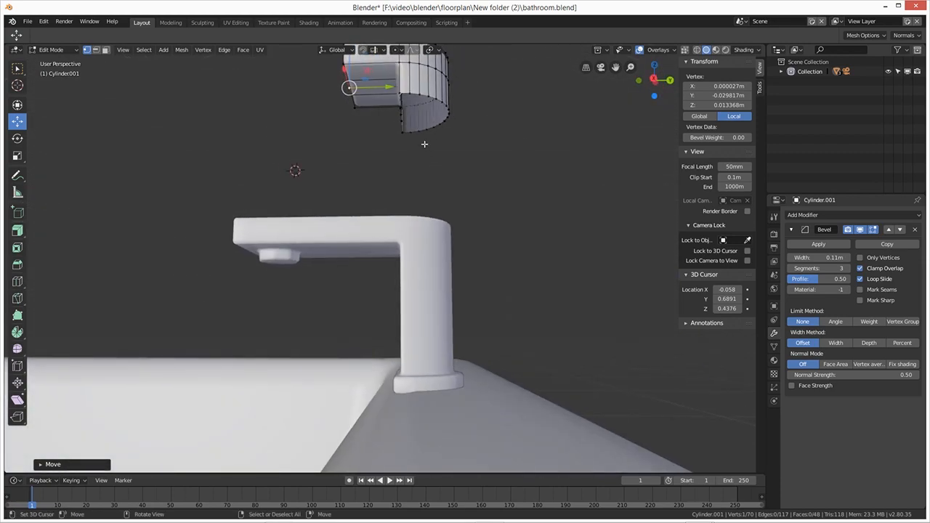
left_click(449, 117, "alt")
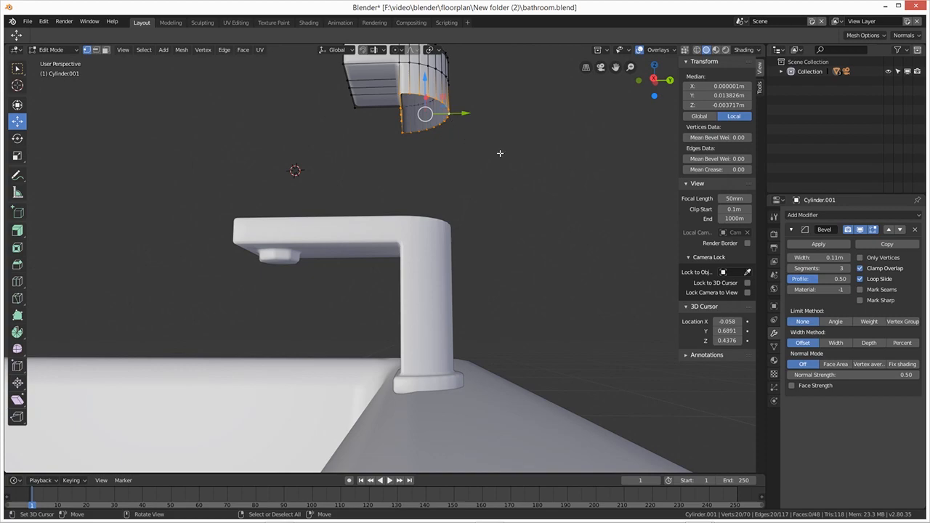
key("f")
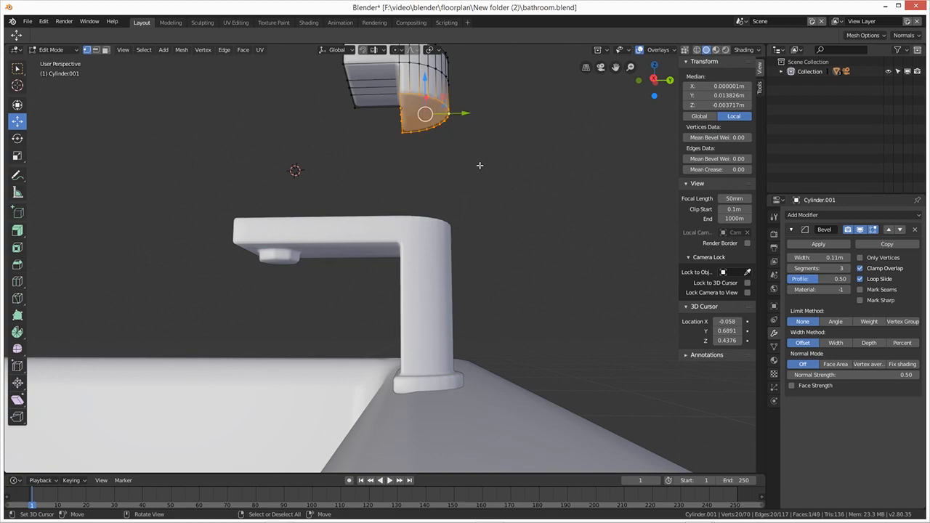
- Try to add a loop cut around the duplicate's short upright body at about local Z 0.0002 m
middle_click_drag(480, 162, 483, 194)
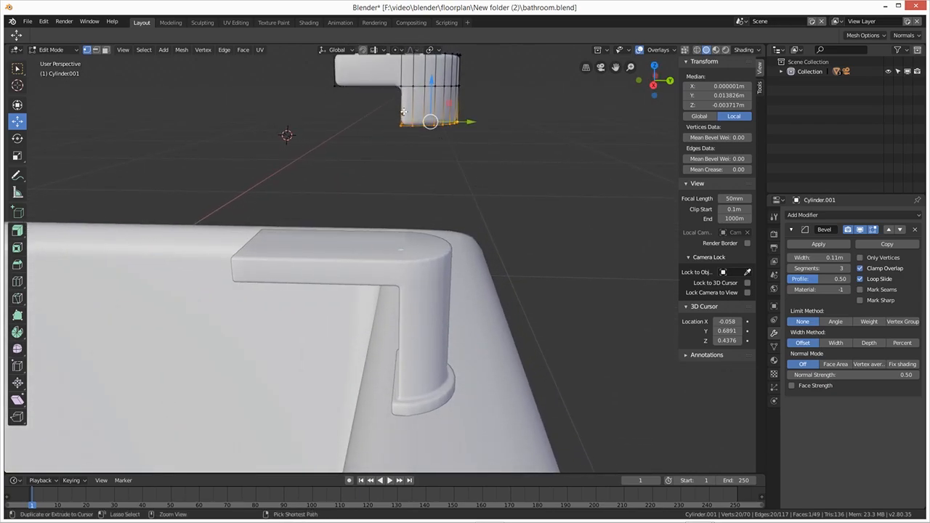
key("ctrl+r")
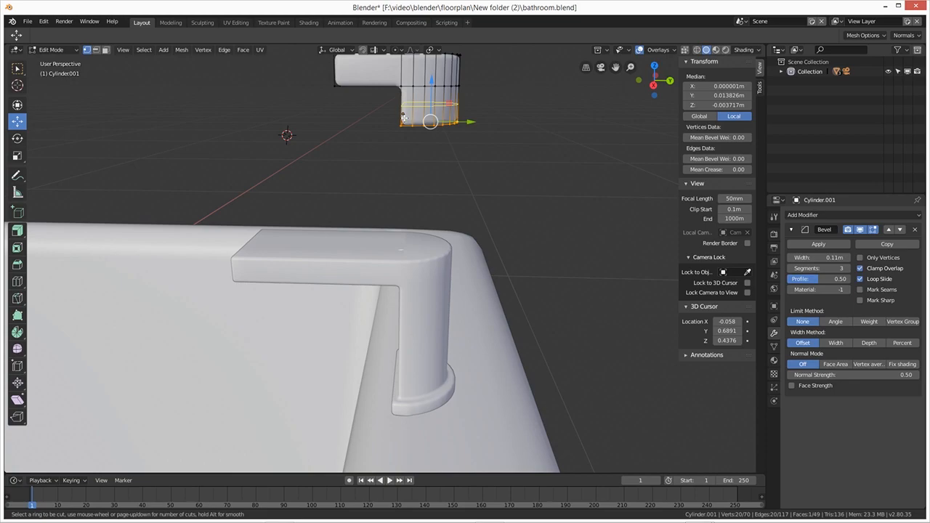
left_click(404, 117)
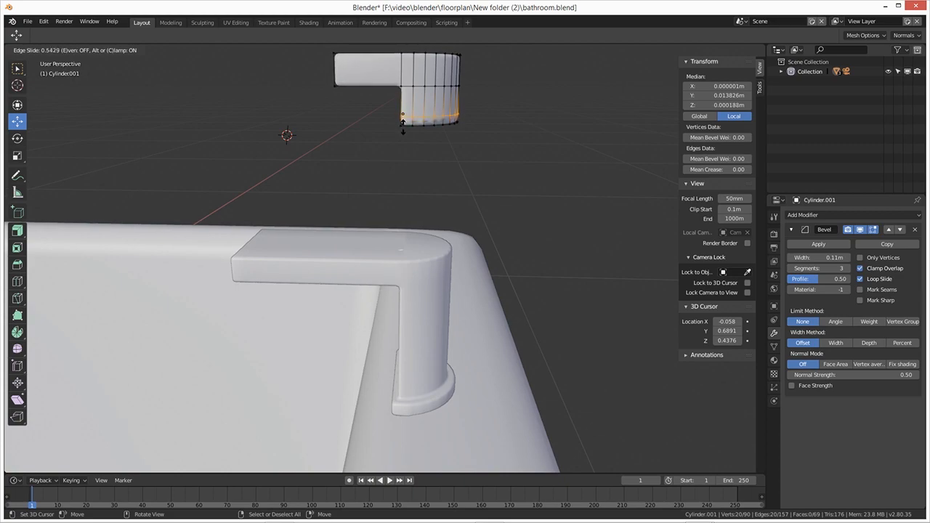
left_click(403, 124)
mouse_move(465, 149)
middle_mouse_down()
mouse_move(458, 116)
mouse_move(449, 153)
middle_mouse_up()
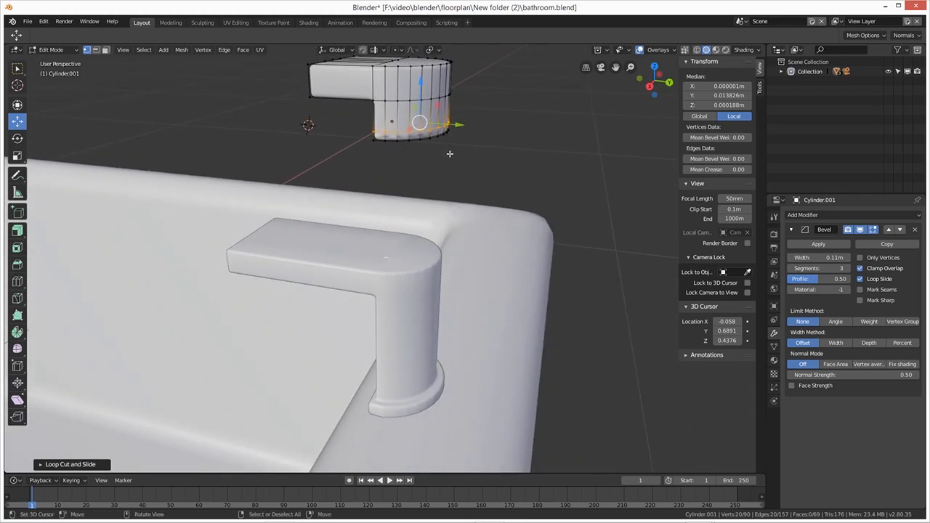
key("ctrl+z")
- In Object Mode, lower the shortened duplicate along Z onto the original tap to about Z 0.393 m
key("Tab")
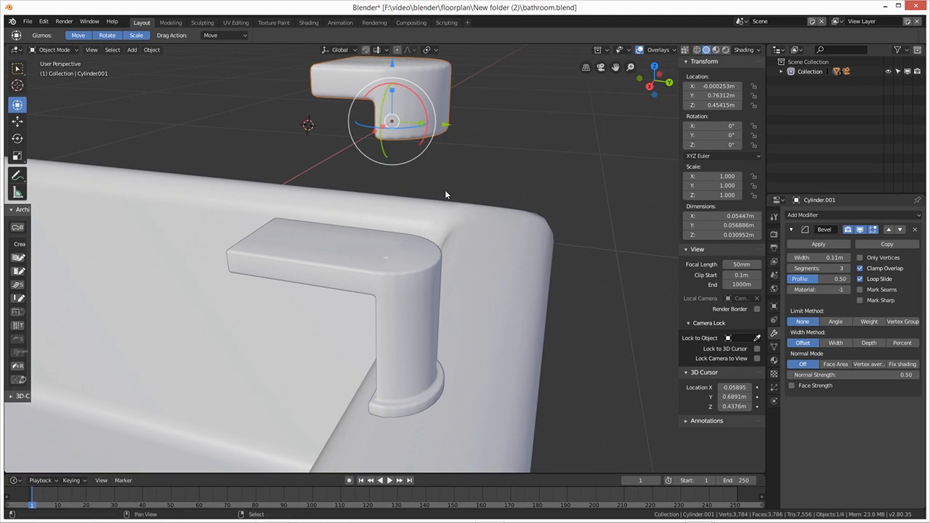
middle_click_drag(435, 198, 438, 177)
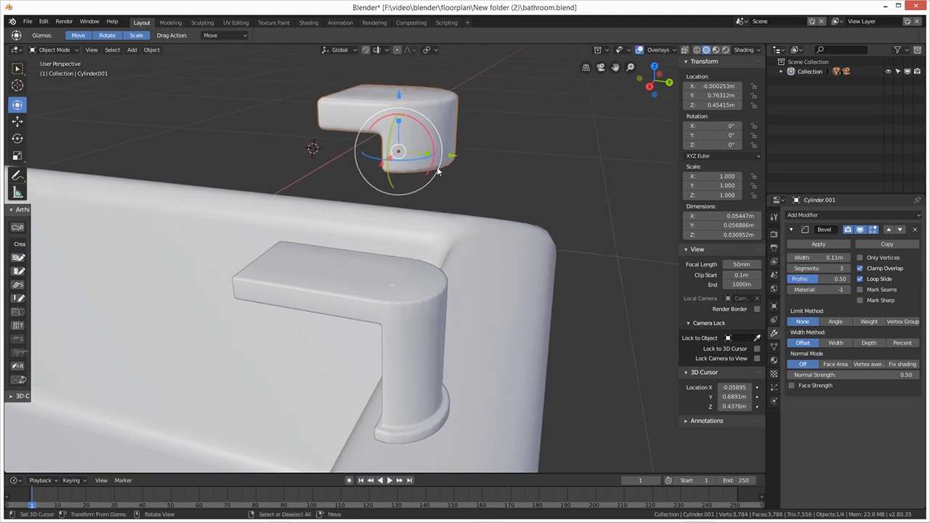
key("g")
key("z")
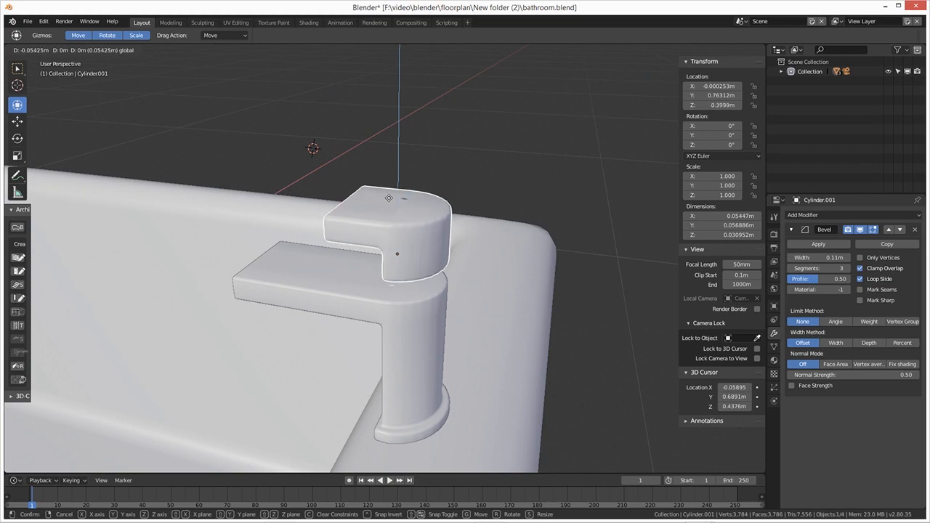
left_click(389, 215)
middle_click_drag(389, 216, 458, 244)
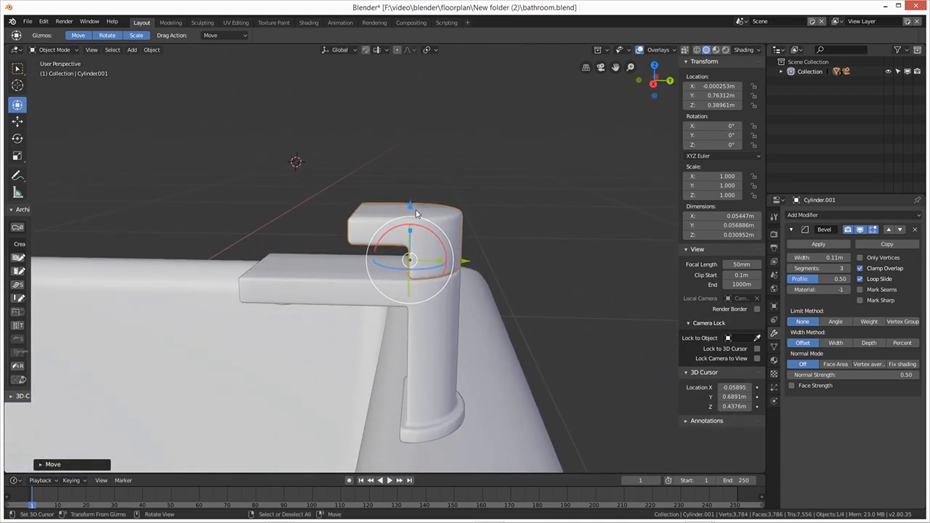
left_click_drag(415, 210, 411, 198)
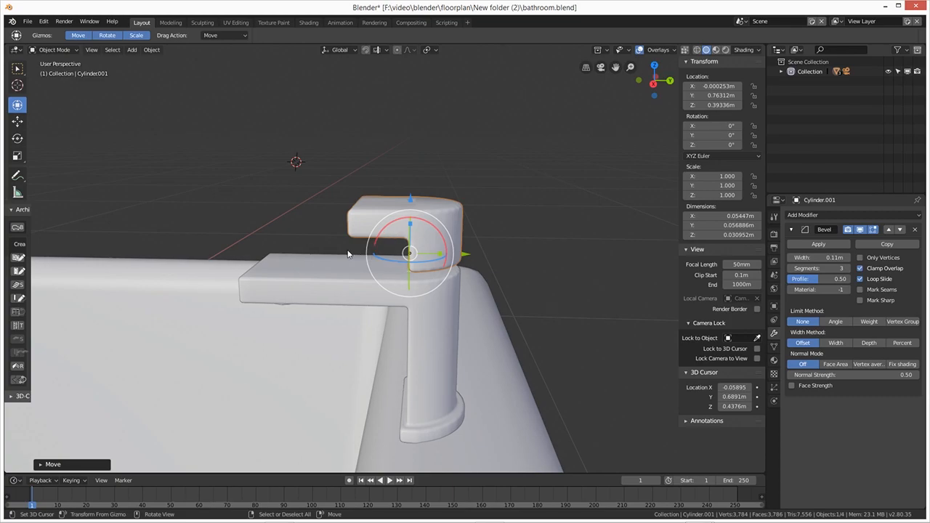
- In Edit Mode, move an inner vertex on the duplicate's top surface along Y to about local -0.0009 m and return to Object Mode
middle_click_drag(406, 267, 394, 299)
key("Tab")
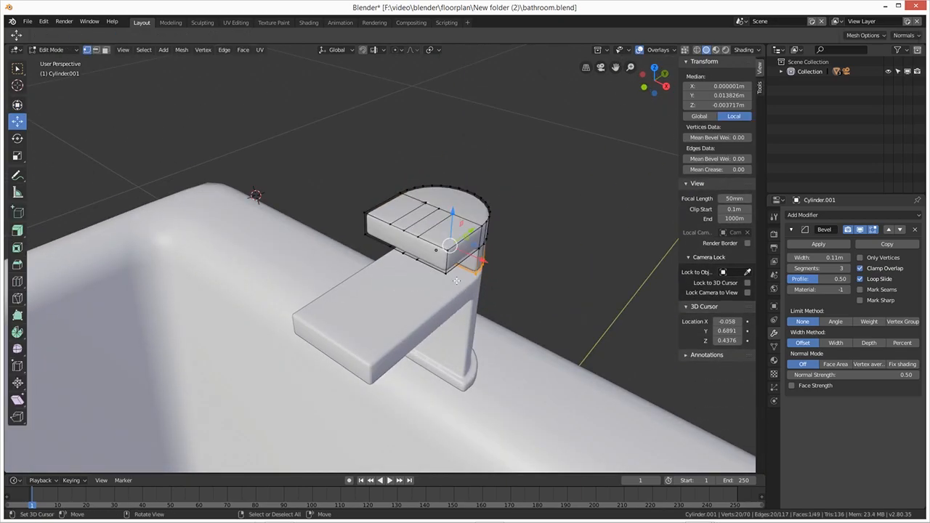
scroll(428, 231, "up", 3)
middle_click_drag(428, 231, 496, 224)
left_click(478, 215)
key("g")
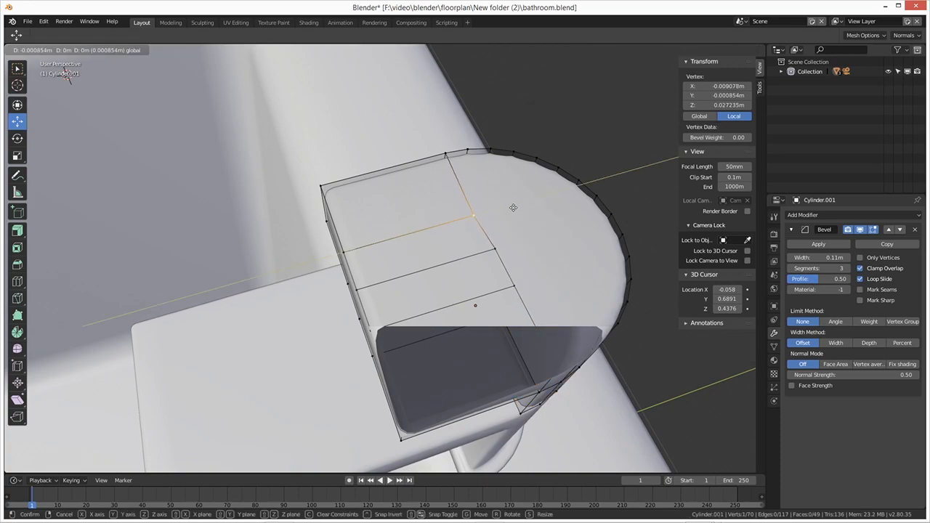
left_click(517, 206)
middle_click_drag(517, 206, 518, 240)
middle_click_drag(544, 233, 587, 238)
scroll(538, 270, "down", 4)
middle_click_drag(538, 271, 469, 239)
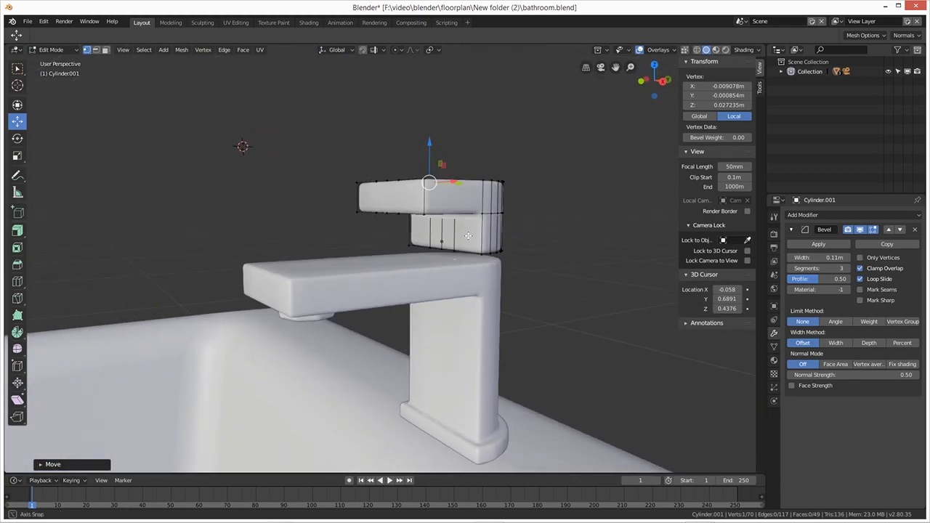
key("Tab")
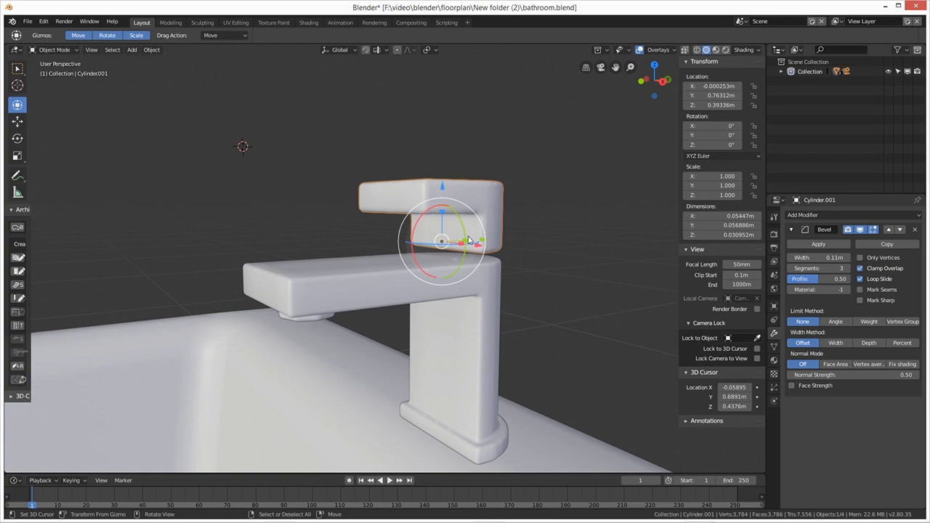
- Apply the tap handle's scale and add a UV sphere at the 3D cursor
key("ctrl+a")
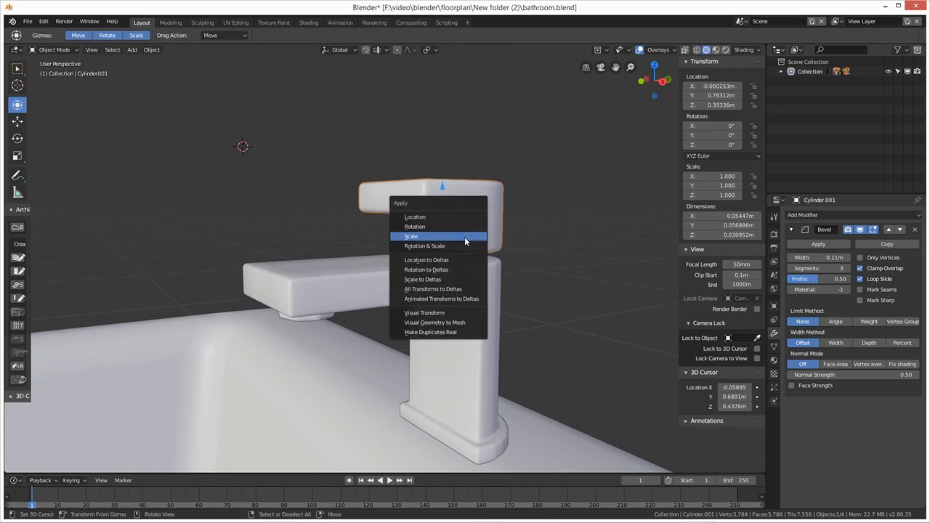
left_click(465, 237)
key("shift+a")
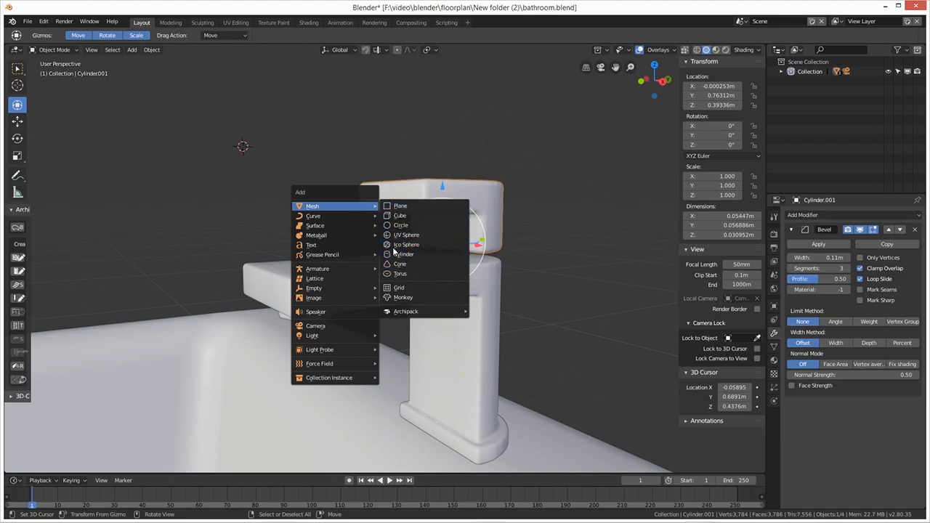
left_click(406, 235)
- Scale the sphere down uniformly to about 0.023
scroll(399, 262, "down", 8)
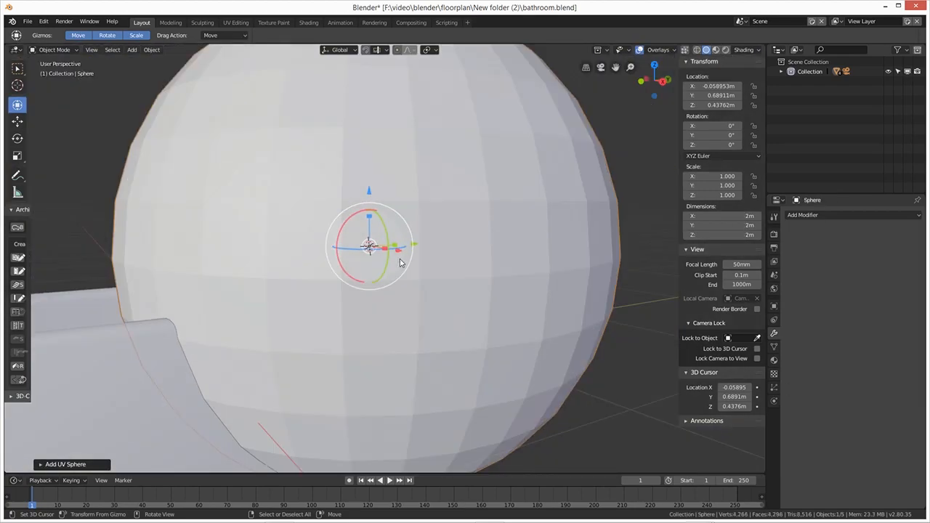
scroll(400, 263, "down", 3)
key("s")
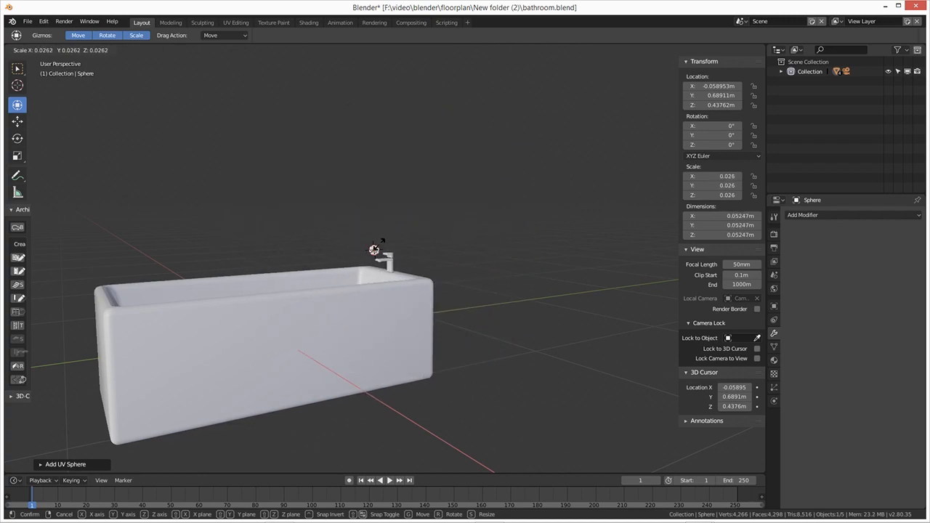
left_click(380, 246)
scroll(451, 272, "up", 5)
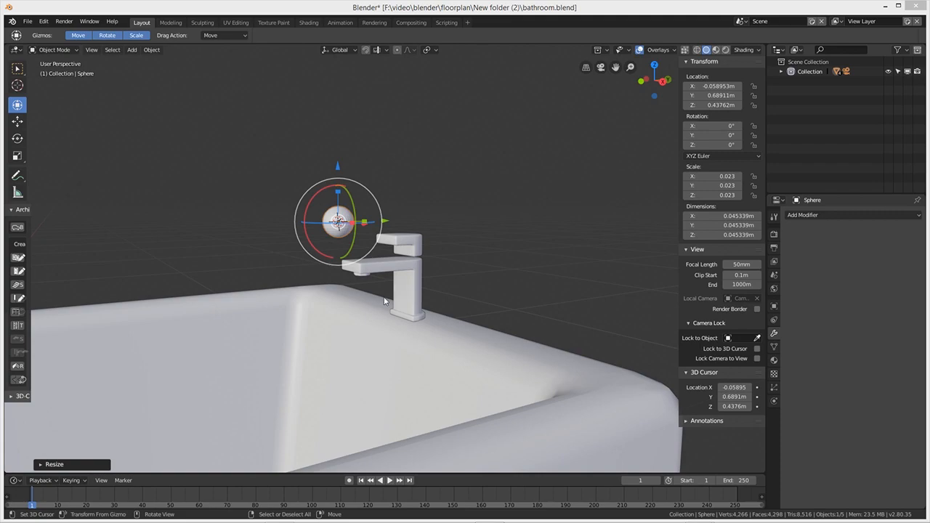
- Place the 3D cursor clear of the tap handle and move the sphere along Y to about 0.801 m and Z to about 0.366 m
right_click(443, 212, "shift")
scroll(441, 217, "up", 4)
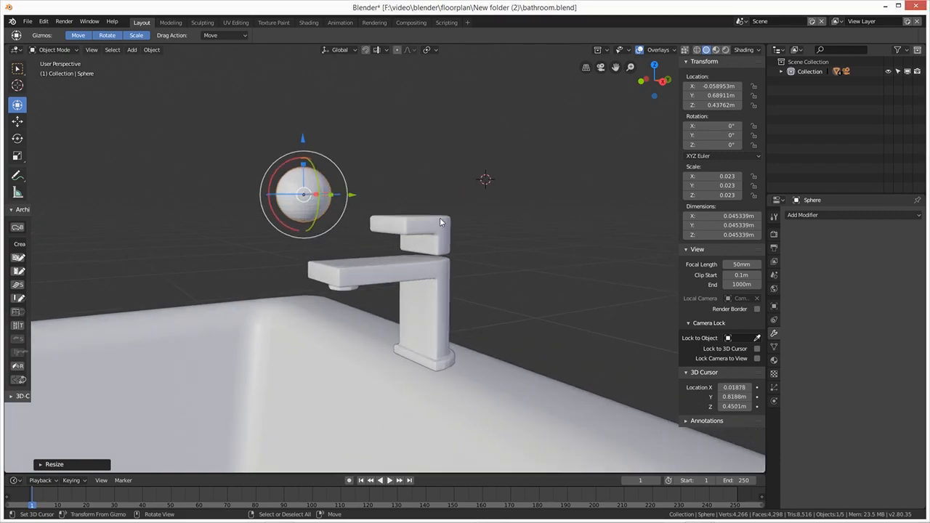
left_click_drag(299, 279, 416, 281)
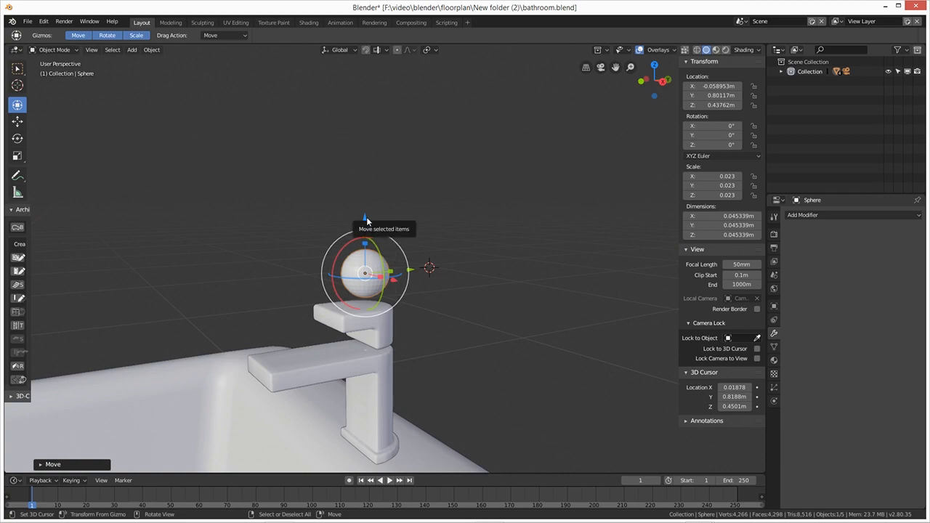
right_click(367, 221)
left_click(366, 221)
key("g")
key("z")
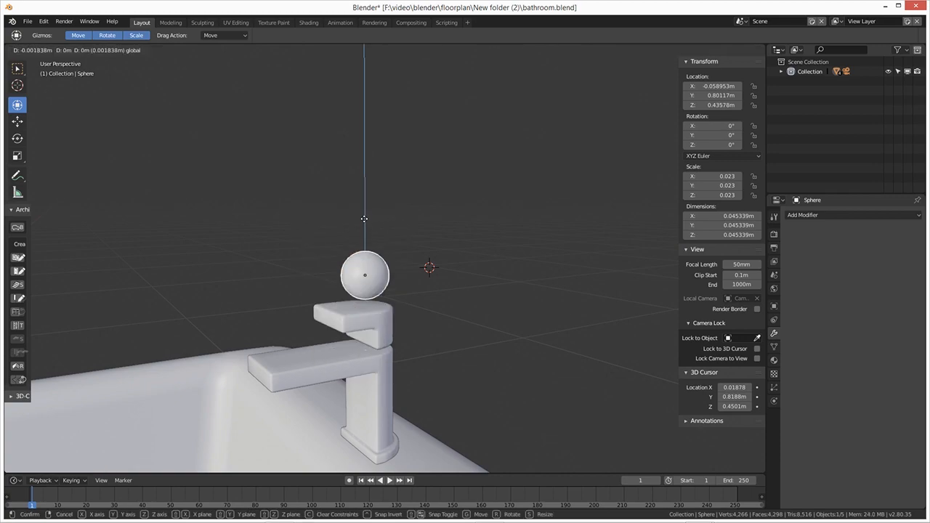
left_click(366, 293)
- Center the sphere under the handle at about X -0.0001 m, Y 0.768 m and Z 0.389 m
middle_click_drag(367, 293, 395, 386)
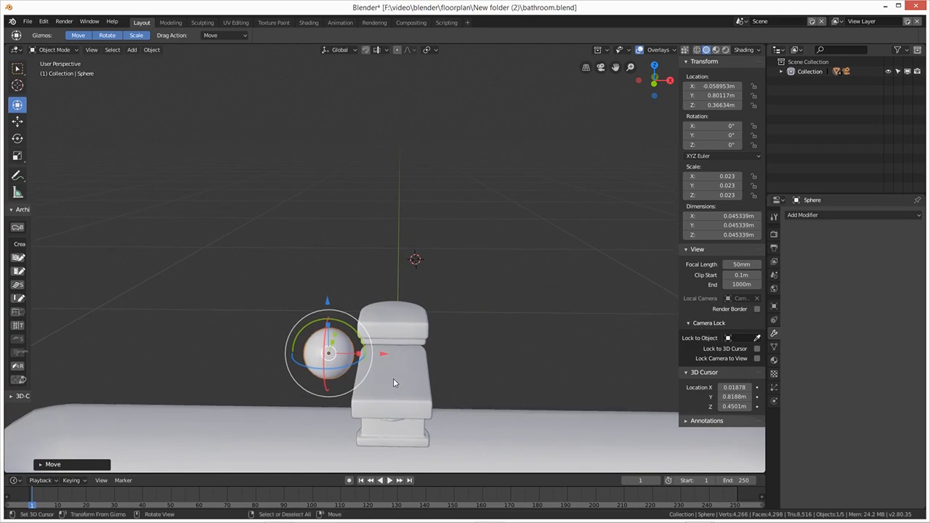
left_click_drag(384, 356, 447, 358)
middle_click_drag(446, 358, 396, 389)
left_click_drag(441, 371, 412, 364)
left_click_drag(356, 310, 356, 285)
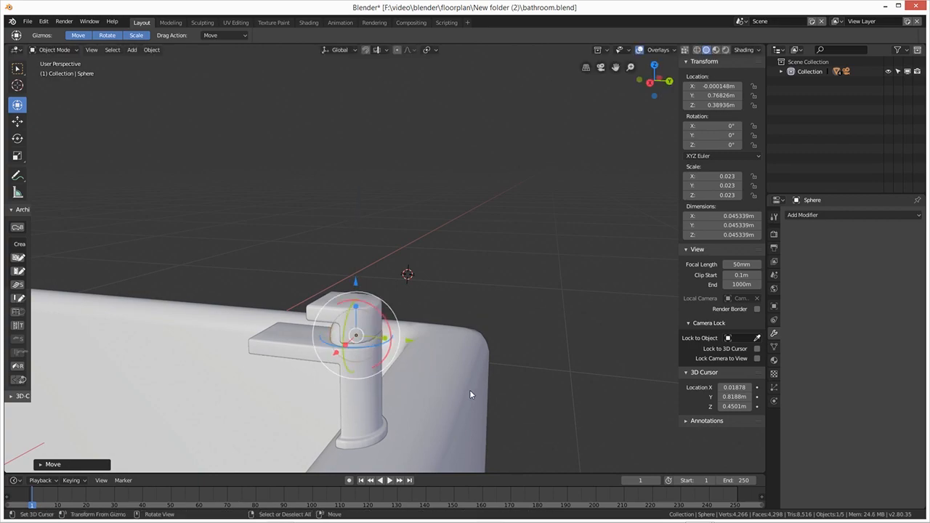
- Shrink the sphere to a scale of about 0.012 and shift it along Y to about 0.776 m, joining the handle to the tap
key("s")
left_click(433, 396)
middle_click_drag(429, 400, 480, 392)
left_click_drag(411, 340, 420, 339)
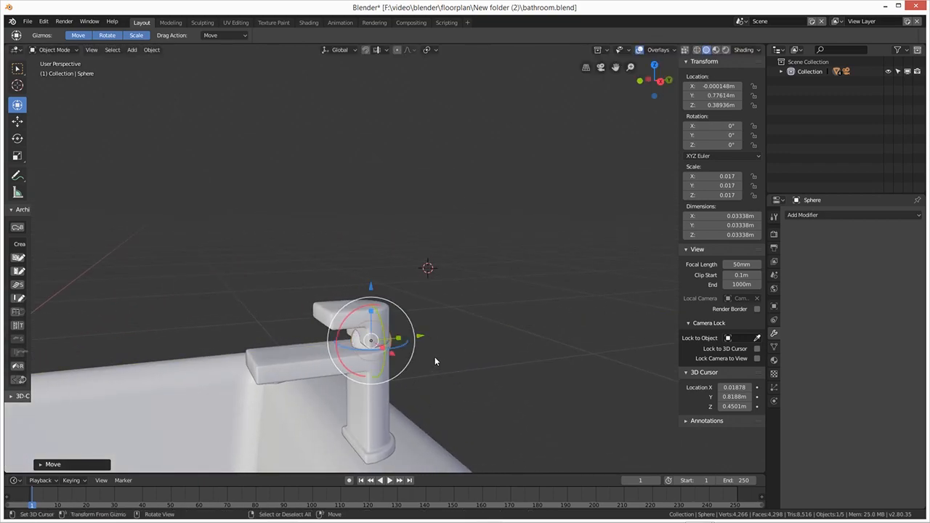
scroll(434, 357, "up", 3)
middle_click_drag(435, 357, 636, 297, "shift")
key("s")
left_click(512, 318)
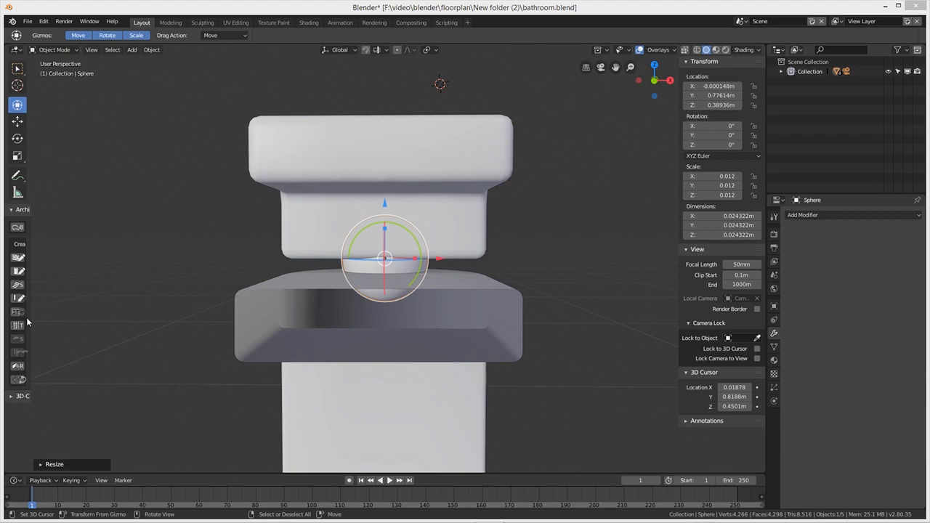
- Set the bathtub's Bevel modifier to 3 segments
middle_click_drag(123, 326, 167, 324)
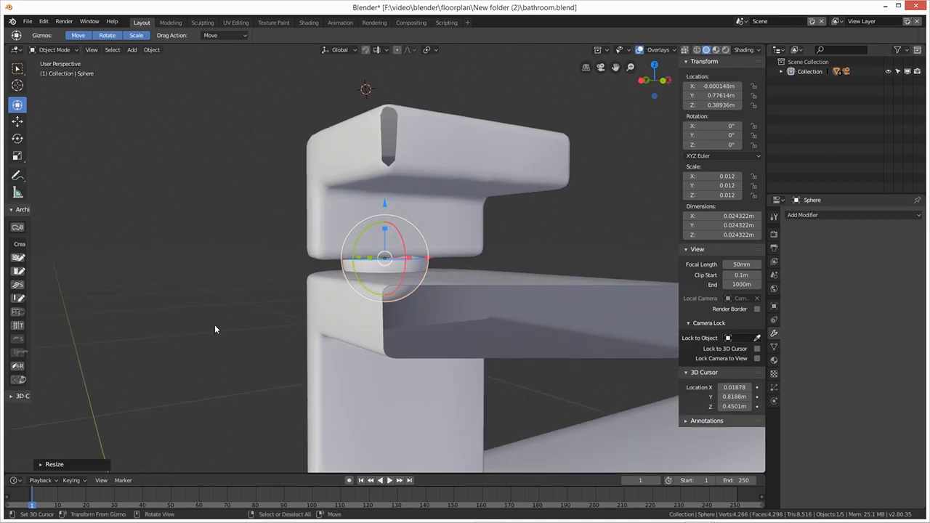
scroll(352, 343, "down", 5)
middle_click_drag(366, 339, 429, 348)
scroll(276, 357, "down", 4)
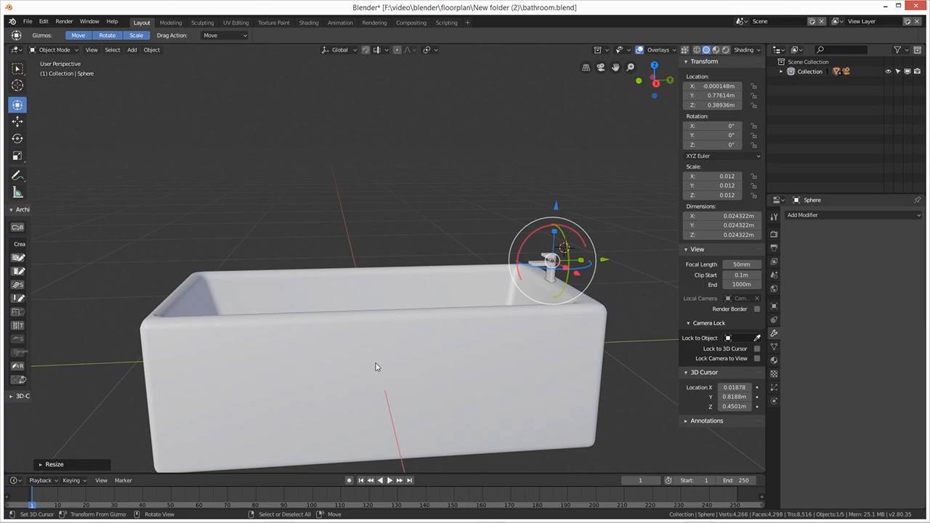
mouse_move(216, 354)
middle_mouse_down()
mouse_move(253, 380)
mouse_move(239, 394)
mouse_move(215, 372)
mouse_move(266, 374)
mouse_move(209, 367)
middle_mouse_up()
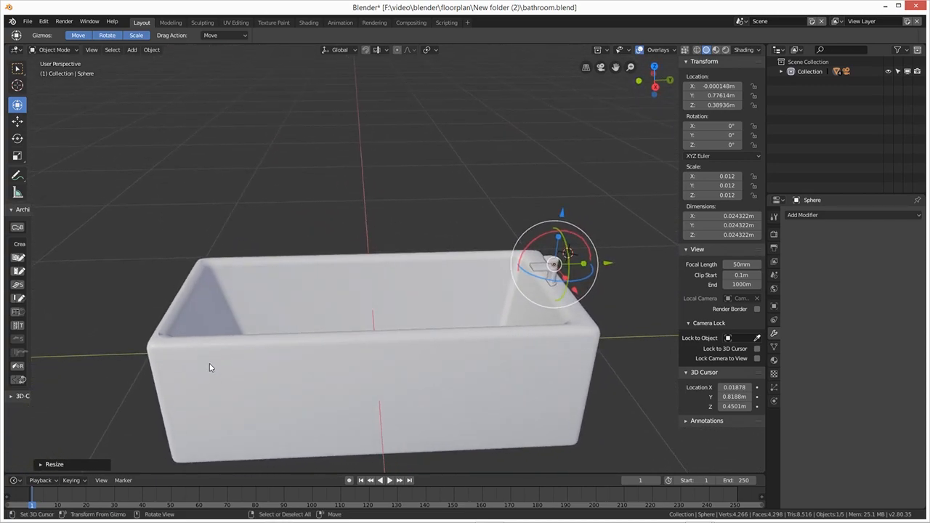
left_click(417, 381)
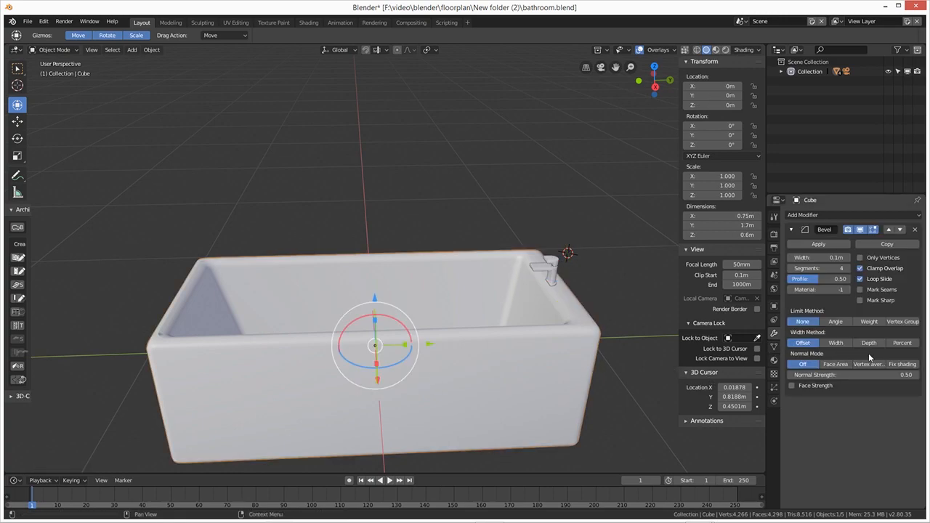
left_click(791, 268)
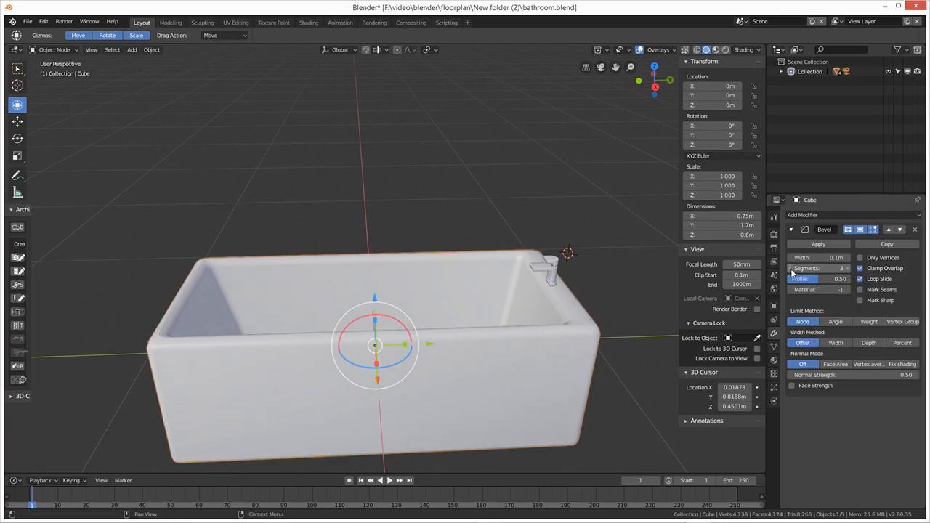
middle_click_drag(618, 377, 506, 381)
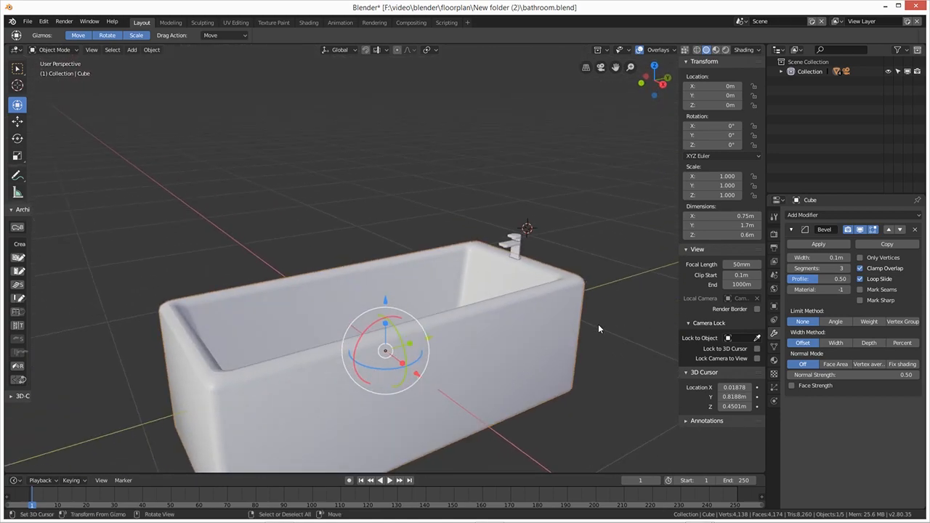
scroll(599, 325, "down", 1)
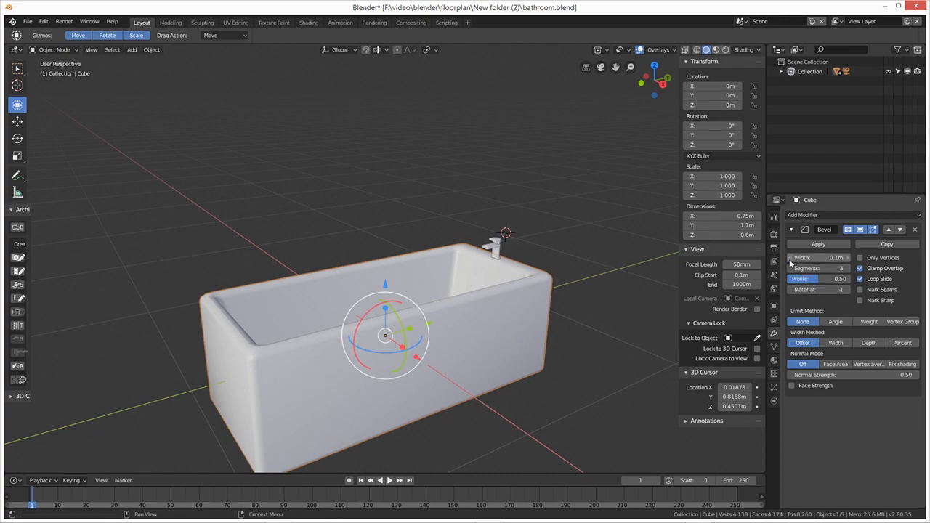
left_click_drag(838, 258, 831, 258)
left_click(849, 257)
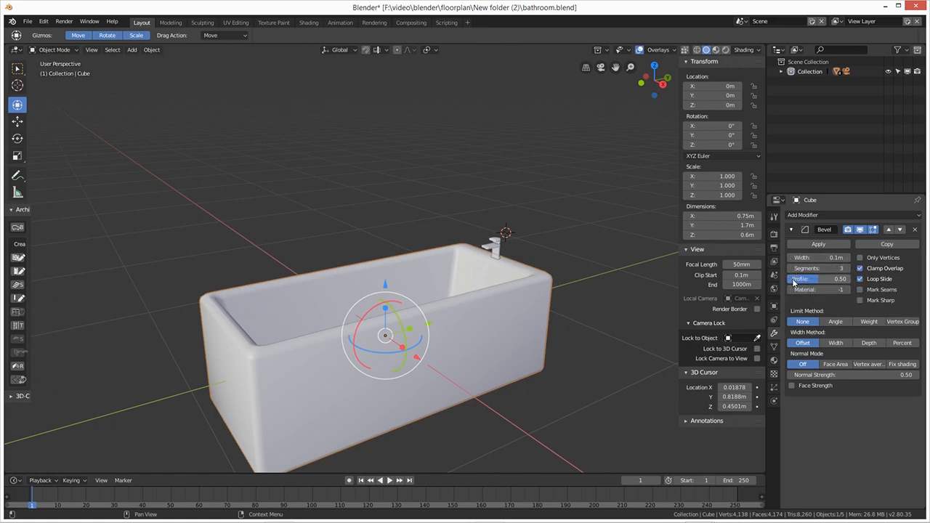
- Add a second UV sphere and move it along X to about 1.665 m, away from the bathtub
middle_click_drag(564, 371, 481, 367)
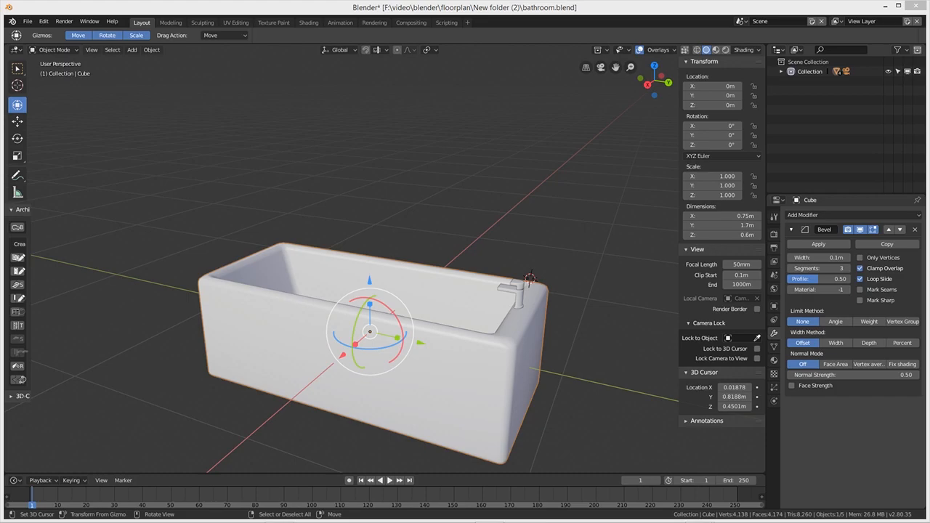
middle_click_drag(169, 264, 302, 291)
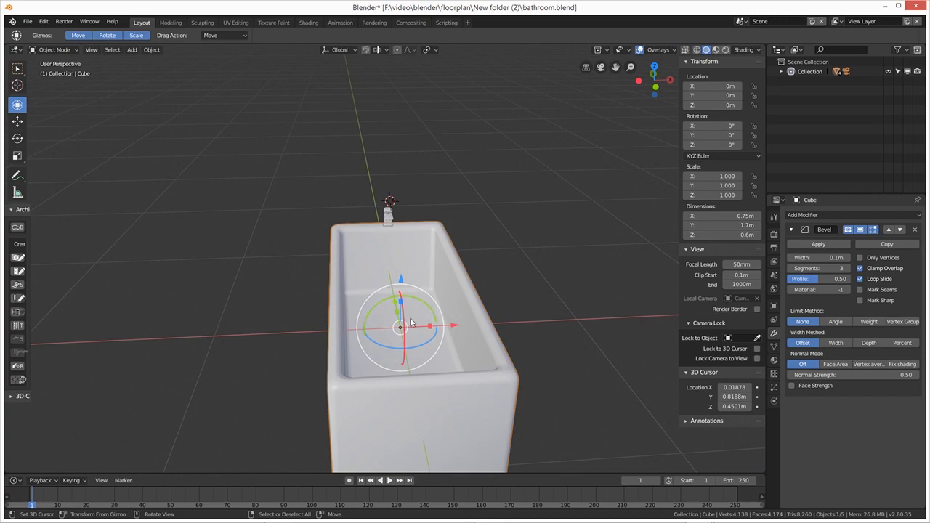
middle_click_drag(454, 340, 269, 328)
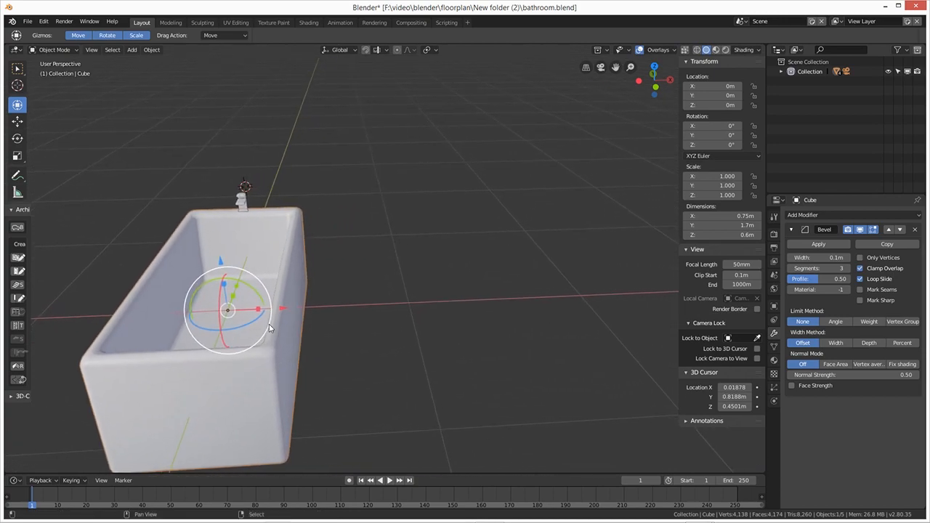
middle_click_drag(425, 306, 366, 298)
middle_click_drag(432, 309, 370, 304, "shift")
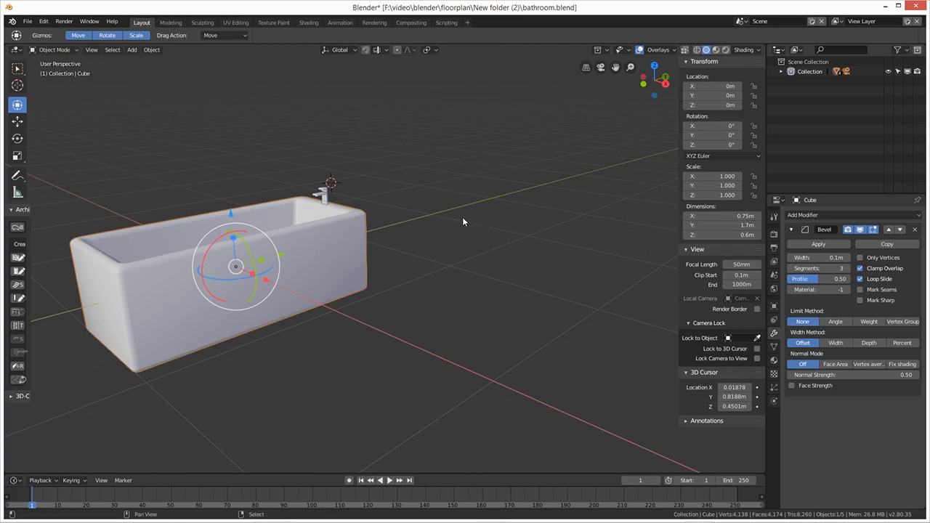
key("shift+a")
mouse_move(461, 218)
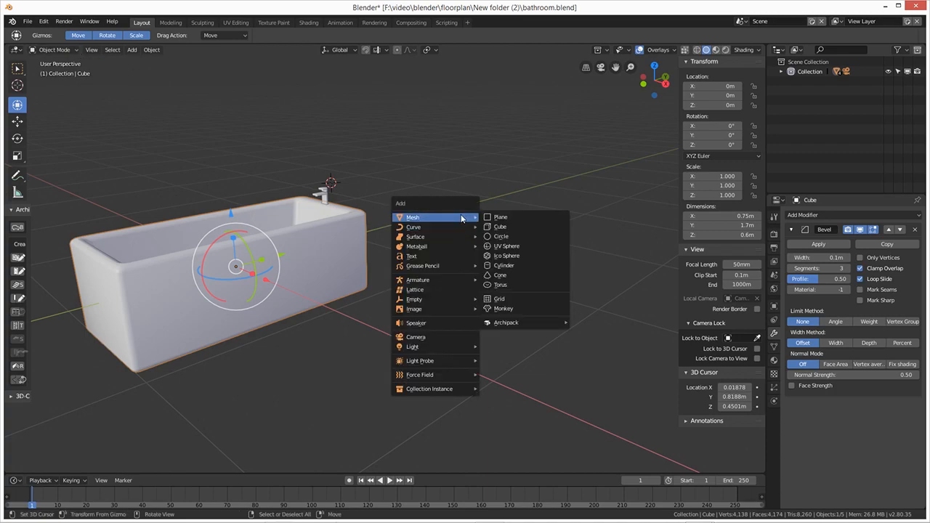
left_click(509, 248)
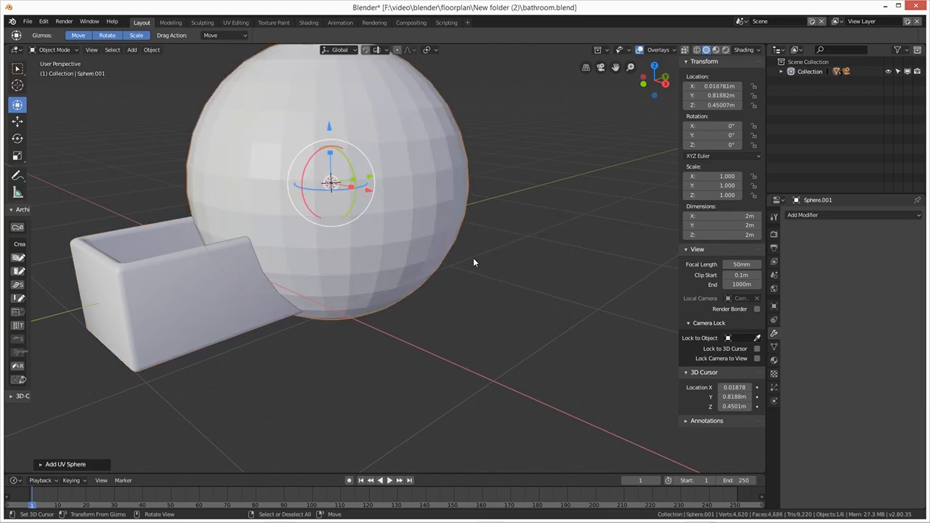
middle_click_drag(441, 283, 456, 276)
left_click_drag(312, 192, 539, 288)
scroll(532, 306, "down", 5)
middle_click_drag(532, 310, 503, 319)
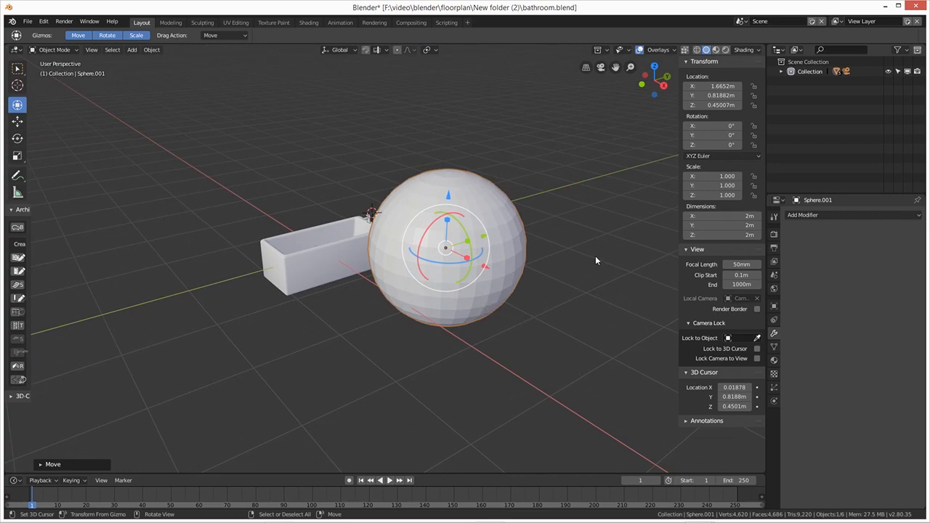
- Scale the new sphere to about 0.379 and lower it along Z to about -0.205 m
key("s")
left_click(509, 246)
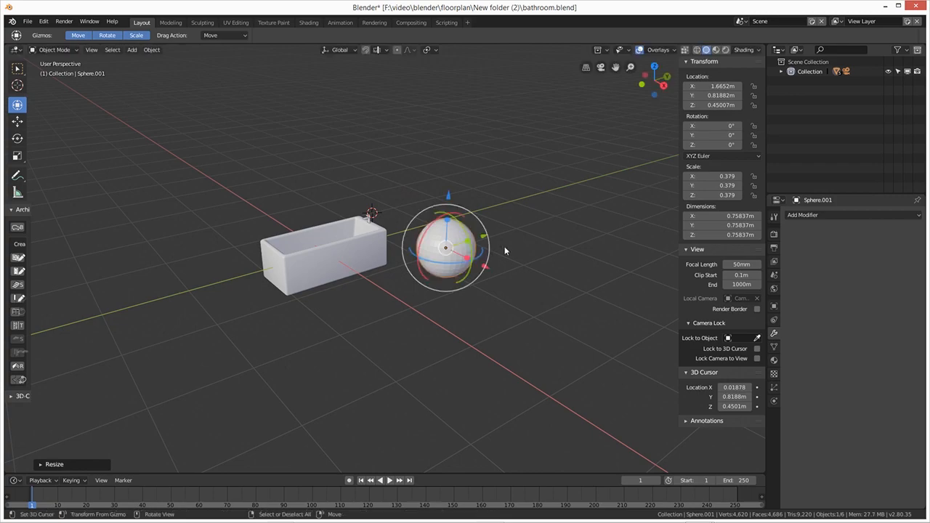
middle_click_drag(475, 289, 450, 240)
left_click_drag(450, 241, 450, 284)
- Frame the large sphere, switch the viewport to wireframe shading and enter Edit Mode
scroll(486, 357, "up", 2)
middle_click_drag(488, 361, 342, 312, "shift")
scroll(434, 313, "up", 1)
key("KP_Decimal")
scroll(445, 331, "down", 5)
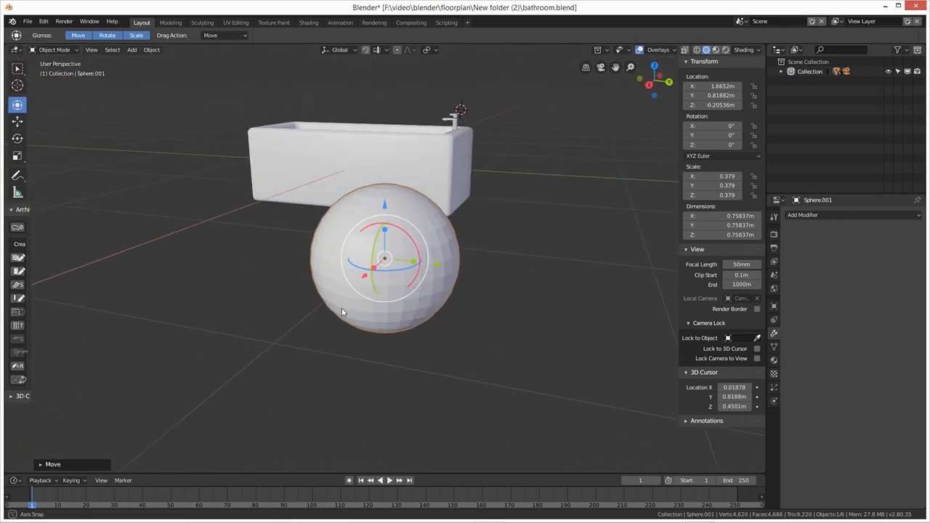
left_click(696, 50)
middle_click_drag(609, 198, 550, 211)
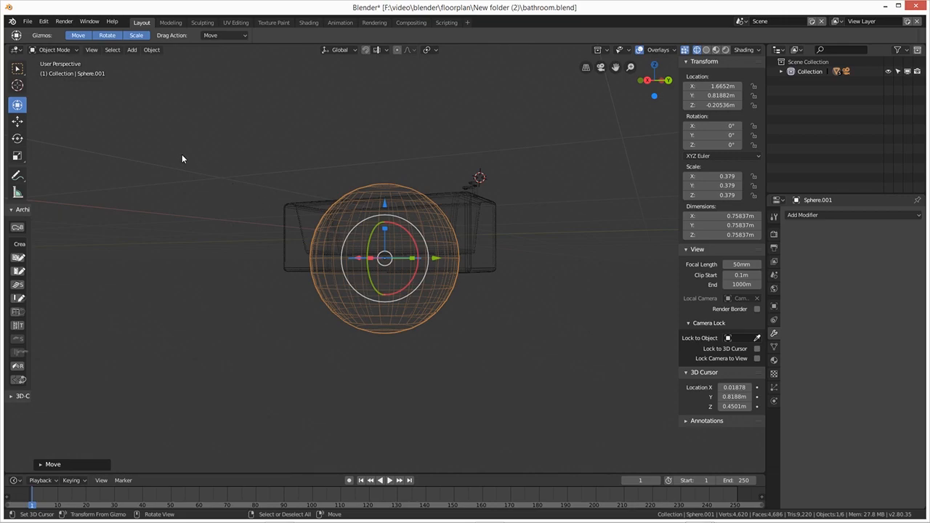
left_click(54, 49)
left_click(54, 73)
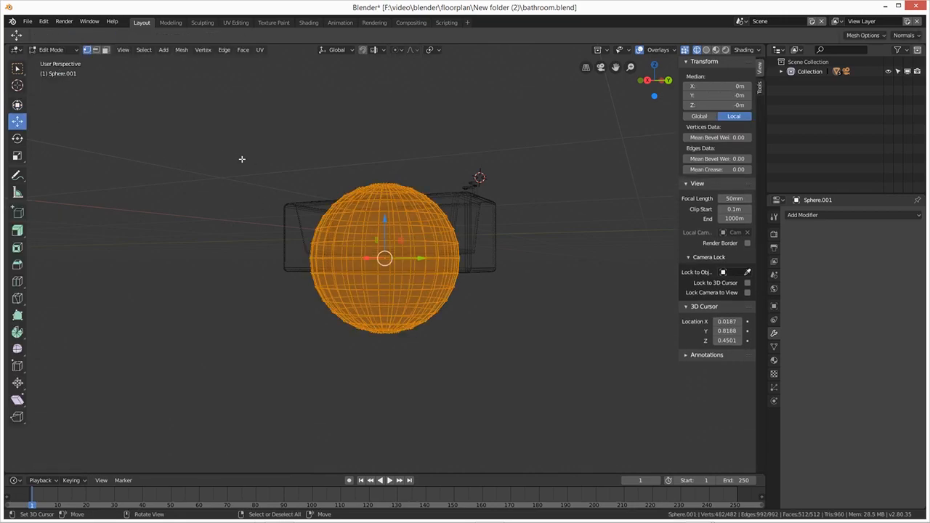
- In face select mode, clear the selection and box-select all faces on the upper part of the sphere
key("3")
key("b")
left_click_drag(268, 133, 513, 255)
key("alt+a")
right_click(276, 134, "shift")
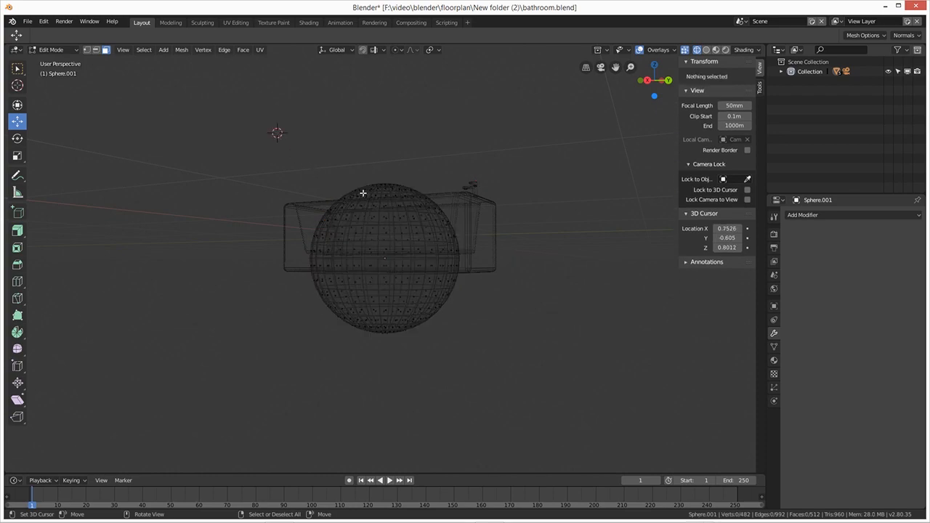
left_click_drag(296, 143, 477, 249)
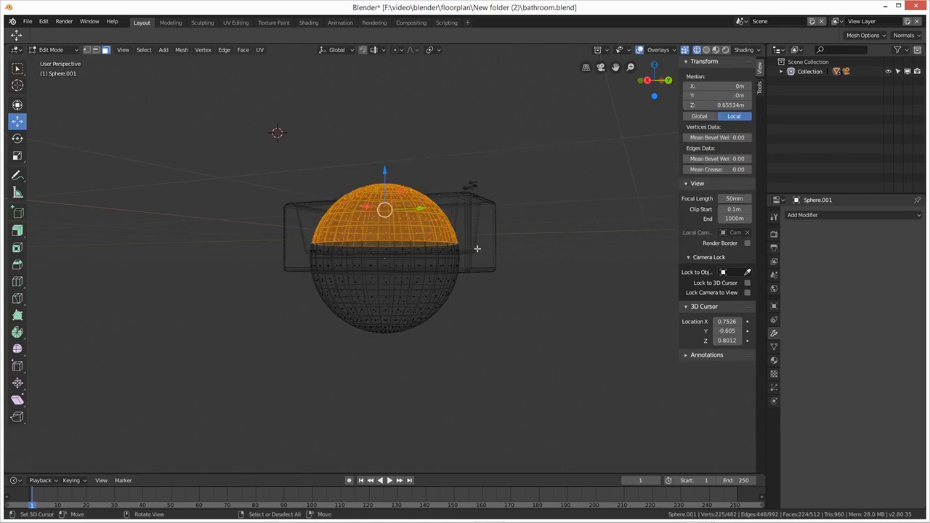
middle_click_drag(477, 249, 349, 191)
key("g")
left_click(312, 162)
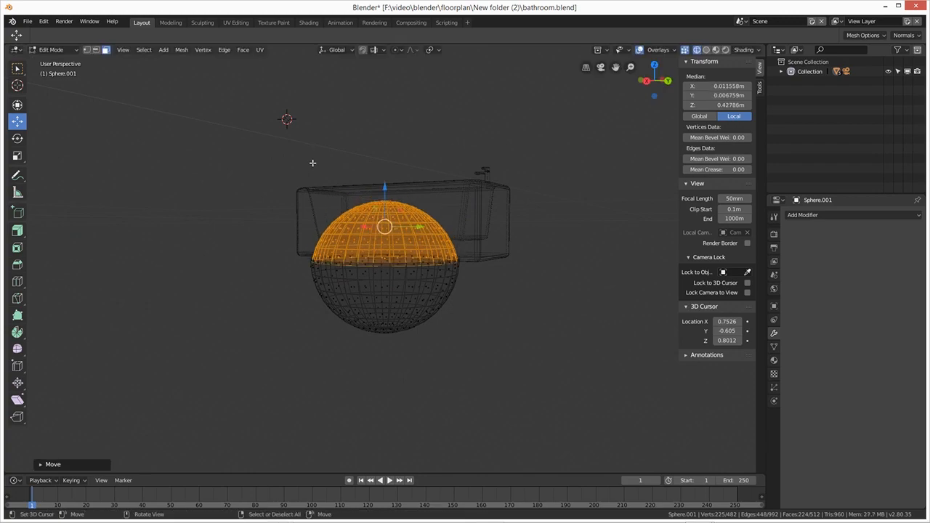
key("ctrl+z")
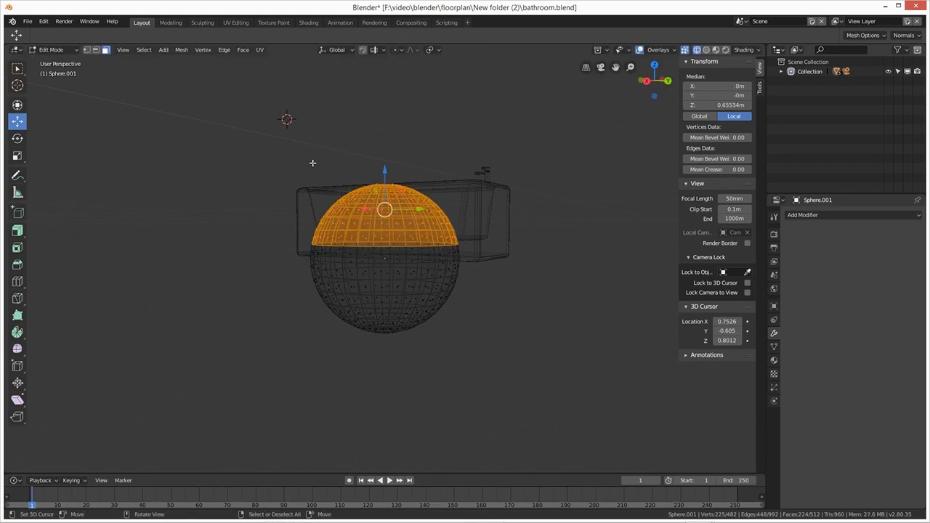
- Extend the box selection to the sphere's full upper half, delete those faces and return to solid shading
key("b")
left_click_drag(299, 144, 488, 257)
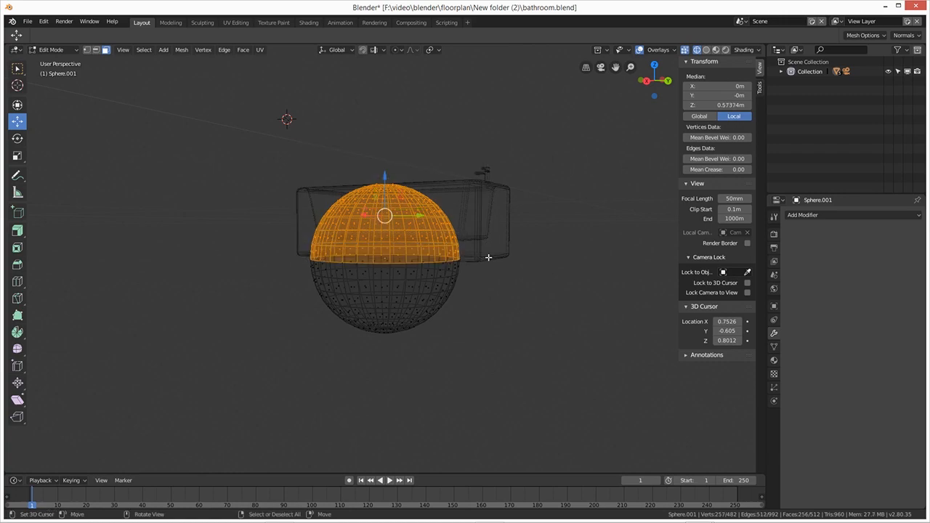
middle_click_drag(497, 260, 599, 183)
key("x")
left_click(471, 254)
left_click(706, 49)
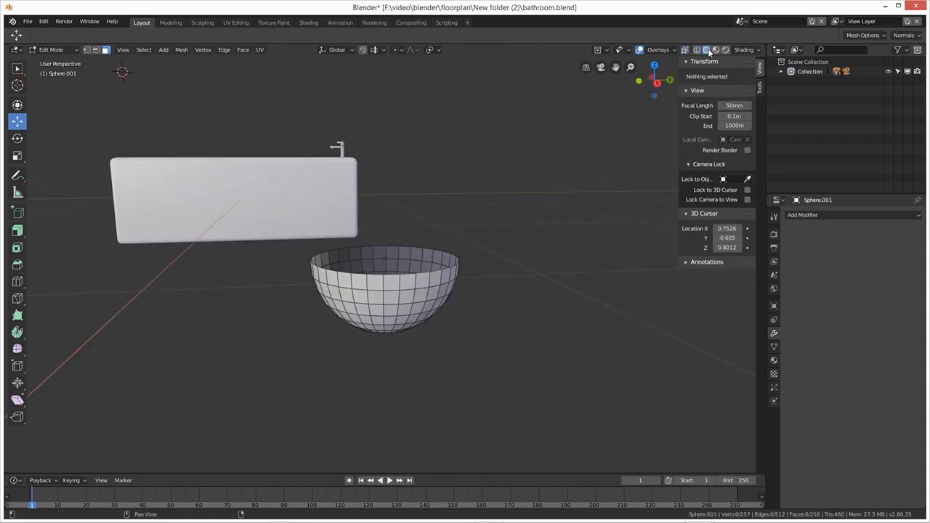
middle_click_drag(457, 315, 520, 337)
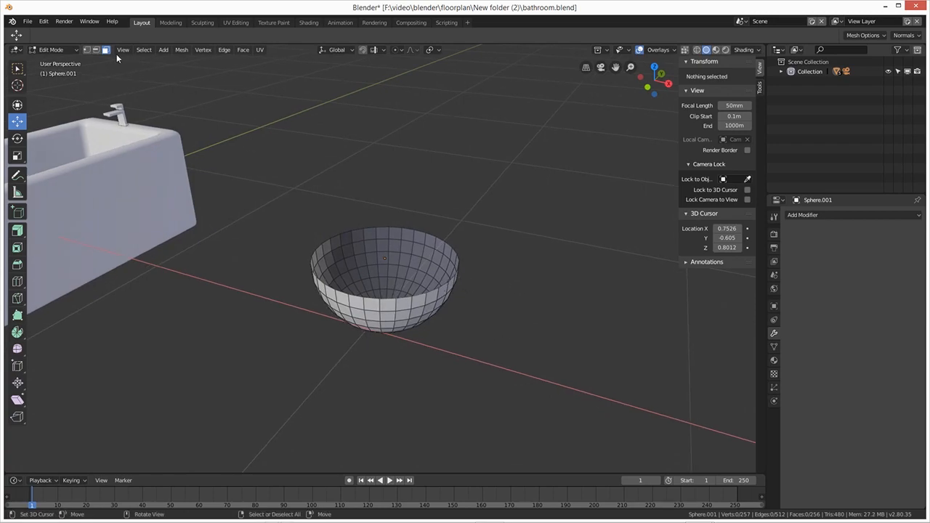
- Select the open rim loop of the half sphere, extrude it and scale it to 0 to form a flat cap
left_click(439, 289, "alt")
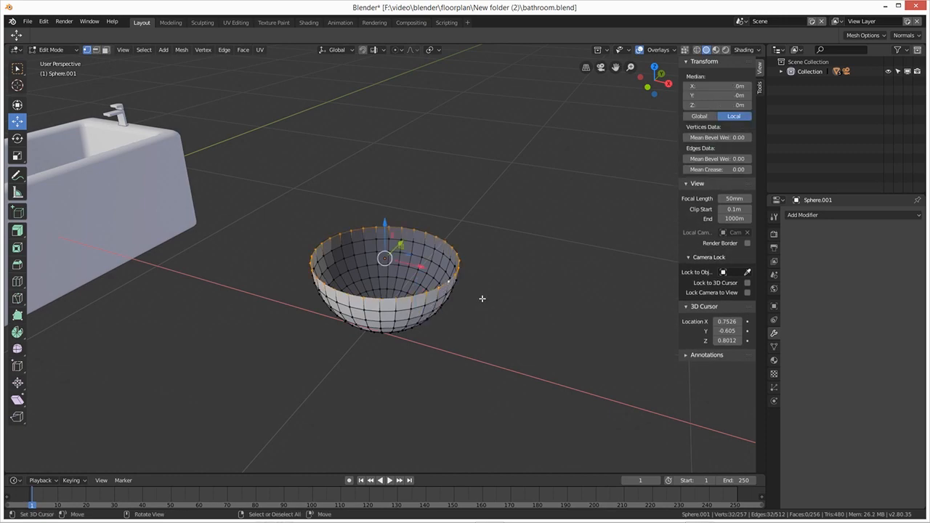
key("e")
key("0")
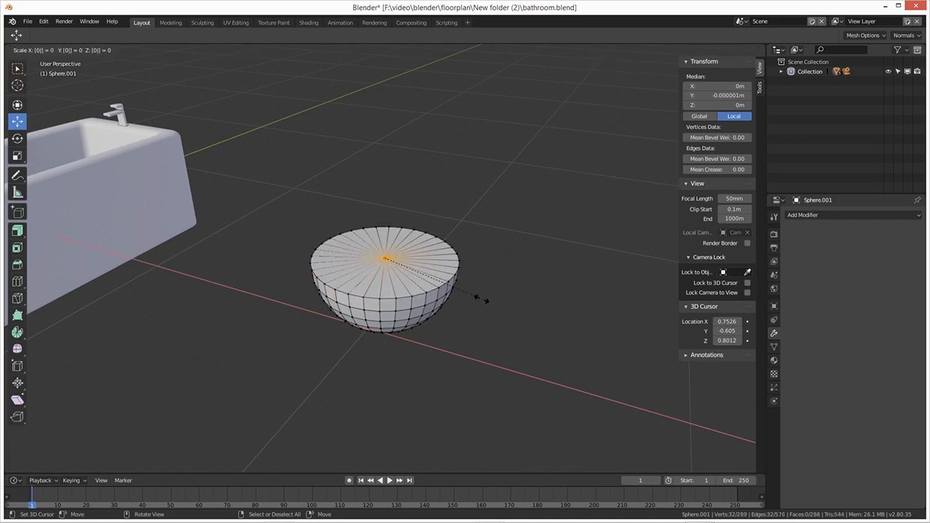
key("Return")
- Place the 3D cursor low on the half sphere, use it as transform pivot and box-select the lower vertices in see-through view
middle_click_drag(479, 298, 424, 341)
left_click(434, 309)
left_click(433, 51)
left_click(417, 91)
scroll(469, 349, "up", 2)
middle_click_drag(472, 359, 266, 382)
middle_click_drag(320, 341, 313, 370)
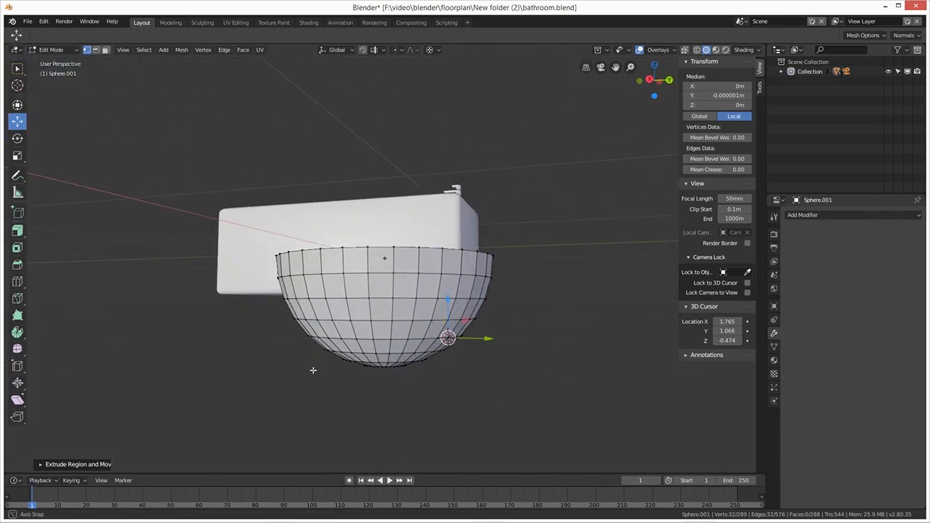
key("alt+z")
left_click_drag(503, 339, 273, 374)
key("s")
key("0")
key("Return")
middle_click_drag(459, 414, 421, 356)
key("ctrl+z")
- Flatten the selected lower vertices by scaling them along Z towards the 3D cursor
middle_click_drag(534, 320, 552, 392)
key("s")
key("z")
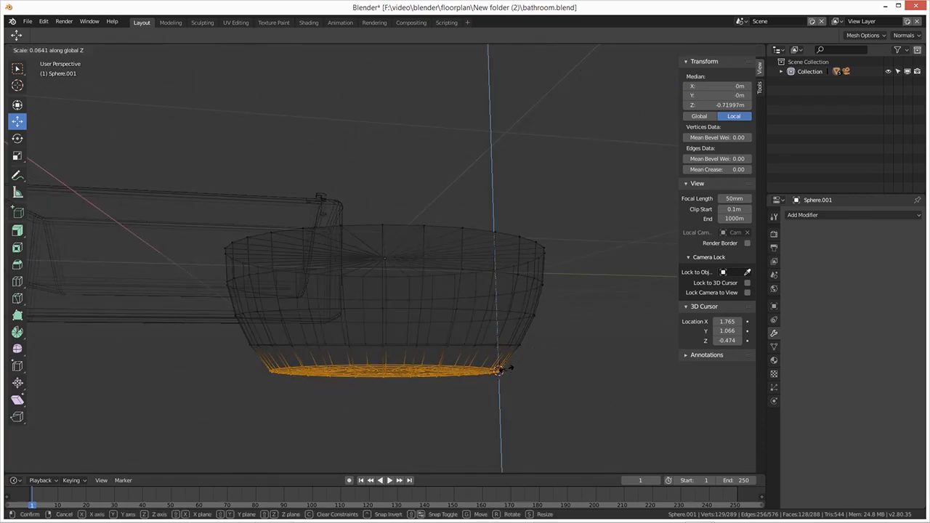
left_click(499, 370)
left_click(722, 105)
- Place the 3D cursor on the rim at about X 1.933, Y 1.085, Z -0.205 m and show the wireframe from above
mouse_move(650, 242)
middle_mouse_down()
mouse_move(521, 244)
mouse_move(602, 257)
mouse_move(613, 329)
mouse_move(559, 342)
mouse_move(326, 323)
middle_mouse_up()
key("shift+z")
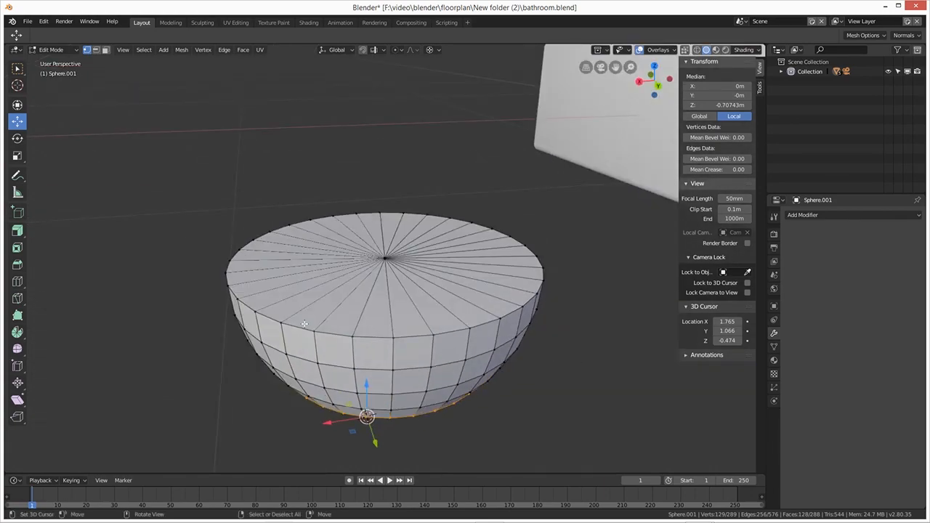
key("shift+z")
key("KP_7")
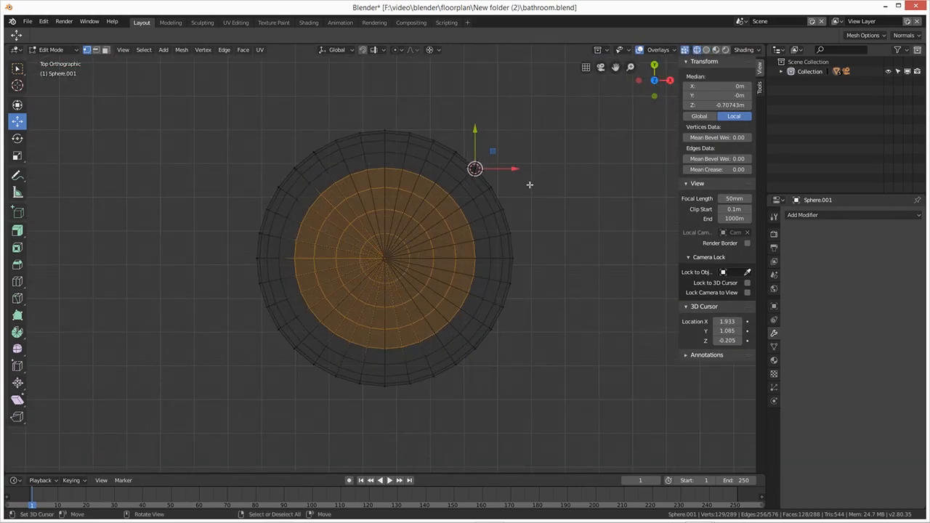
left_click_drag(559, 182, 163, 127)
middle_click_drag(451, 269, 327, 165)
middle_click_drag(481, 380, 436, 458)
key("s")
key("y")
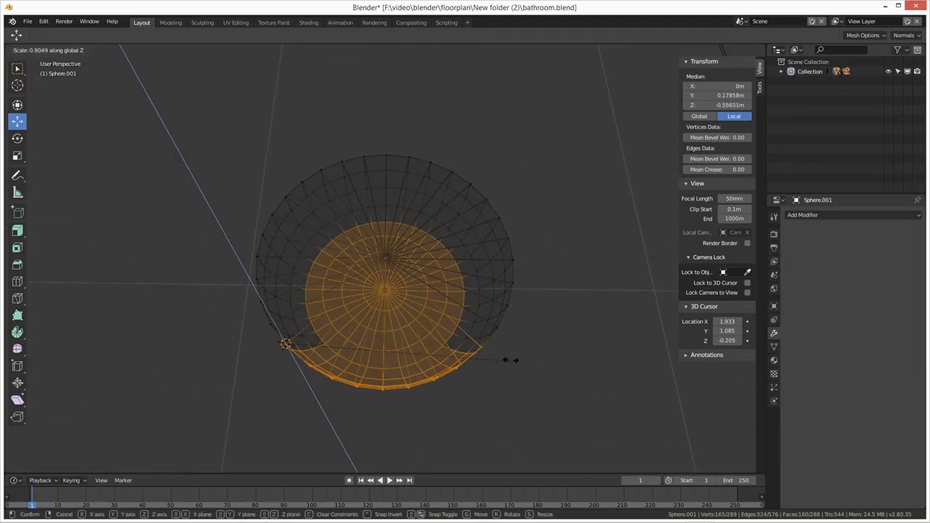
left_click(554, 394)
key("a")
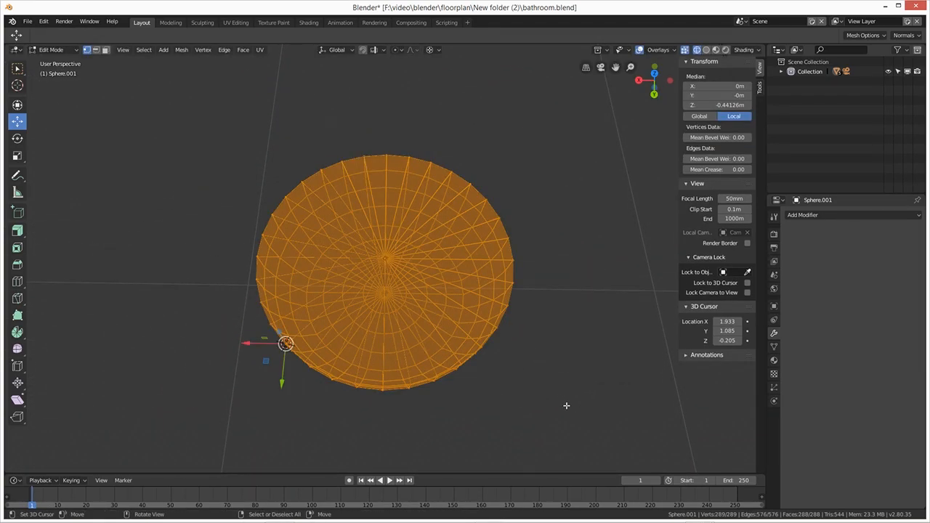
key("alt+a")
- Box-select the bowl's rear vertices in top view and scale them along Y to 0, flattening them at the 3D cursor
middle_click_drag(511, 410, 508, 294)
key("KP_7")
left_click_drag(524, 183, 220, 92)
middle_click_drag(538, 254, 345, 351)
left_click(408, 318, "shift")
middle_click_drag(492, 329, 501, 363)
left_click(399, 343, "shift")
key("s")
key("y")
key("0")
key("Return")
mouse_move(528, 247)
middle_mouse_down()
mouse_move(424, 308)
mouse_move(596, 270)
middle_mouse_up()
- Extrude the flattened rear side outward in solid shading and select the top cap faces in face select mode
key("shift+z")
middle_click_drag(522, 294, 518, 330)
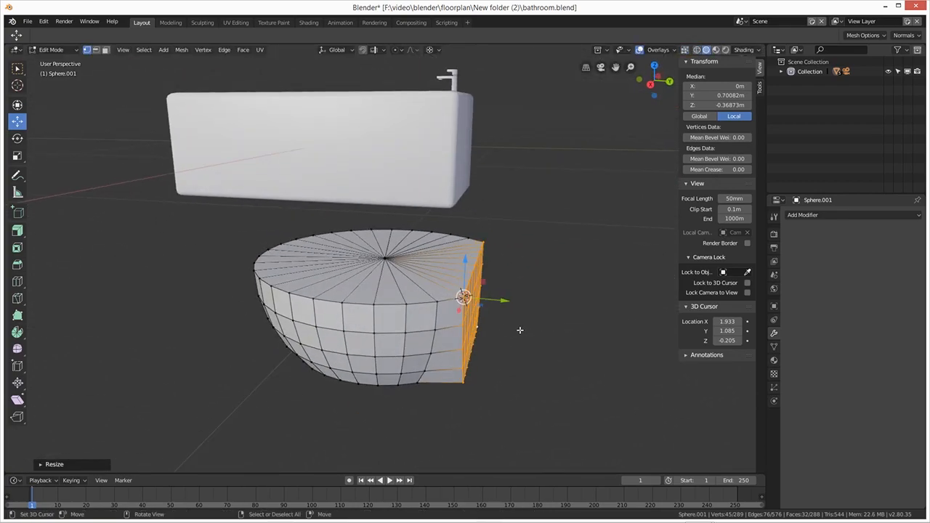
key("e")
left_click(594, 350)
mouse_move(356, 429)
middle_mouse_down()
mouse_move(403, 366)
mouse_move(400, 327)
middle_mouse_up()
key("Tab")
key("Tab")
key("3")
left_click(398, 324)
key("i")
left_click(450, 297)
key("ctrl+z")
key("e")
key("s")
left_click(456, 298)
key("ctrl+z")
- Set the transform pivot back to the selection's median and inset the top cap faces to form a narrow rim
left_click(433, 52)
left_click(421, 108)
key("e")
key("s")
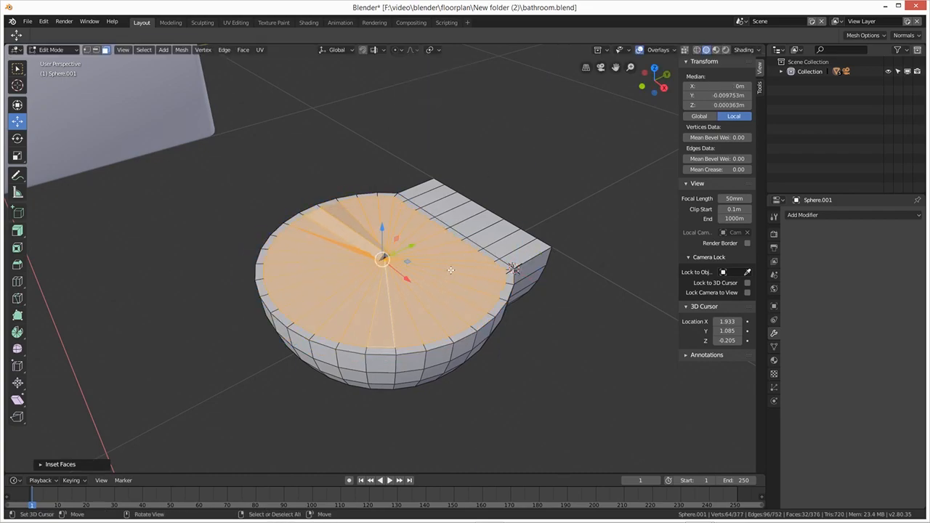
left_click(438, 270)
- Extrude the inner cap faces downward to hollow the bowl, then scale and shift the bowl's floor
key("e")
left_click(438, 298)
key("e")
left_click(429, 316)
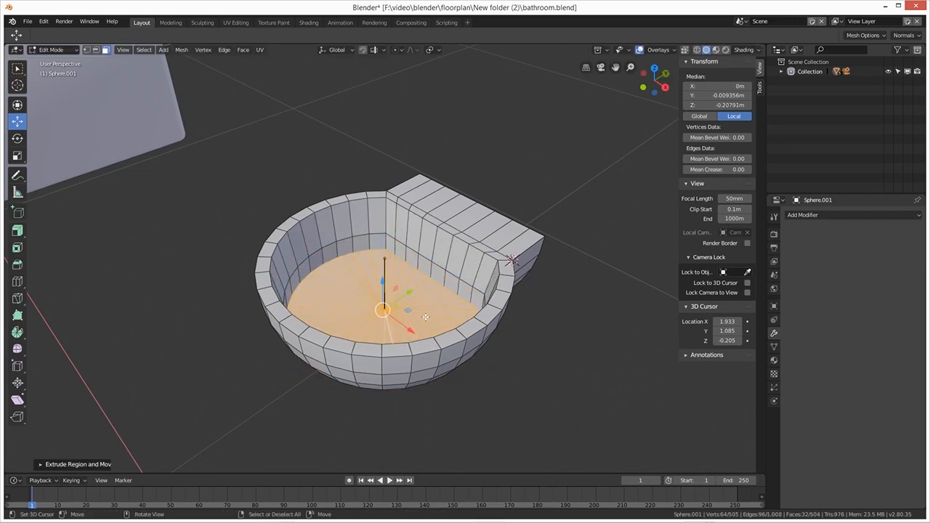
middle_click_drag(465, 312, 430, 334)
key("s")
left_click(419, 319)
left_click_drag(420, 298, 438, 294)
- Select all flat faces on the bowl's underside and extrude them downward to start the base
middle_click_drag(439, 294, 433, 346)
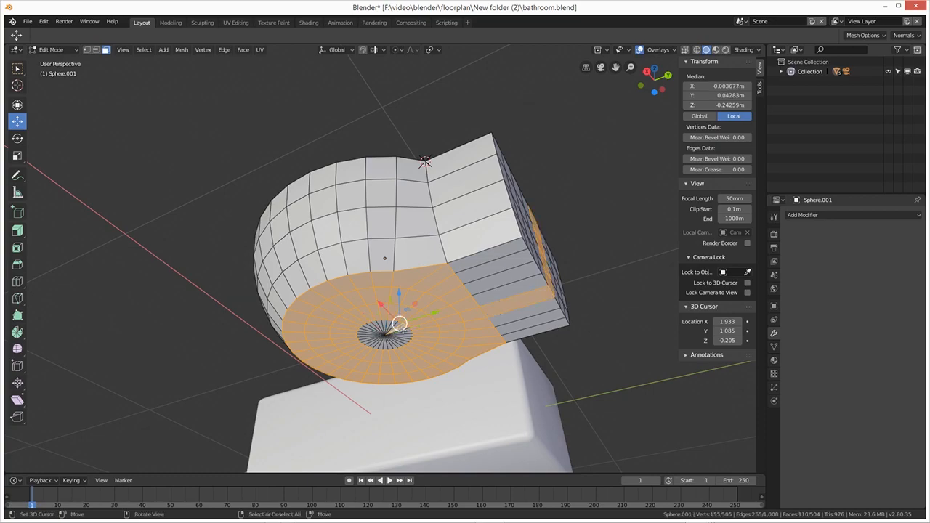
scroll(402, 341, "up", 4)
middle_click_drag(402, 341, 403, 226, "shift")
left_click(435, 271, "shift")
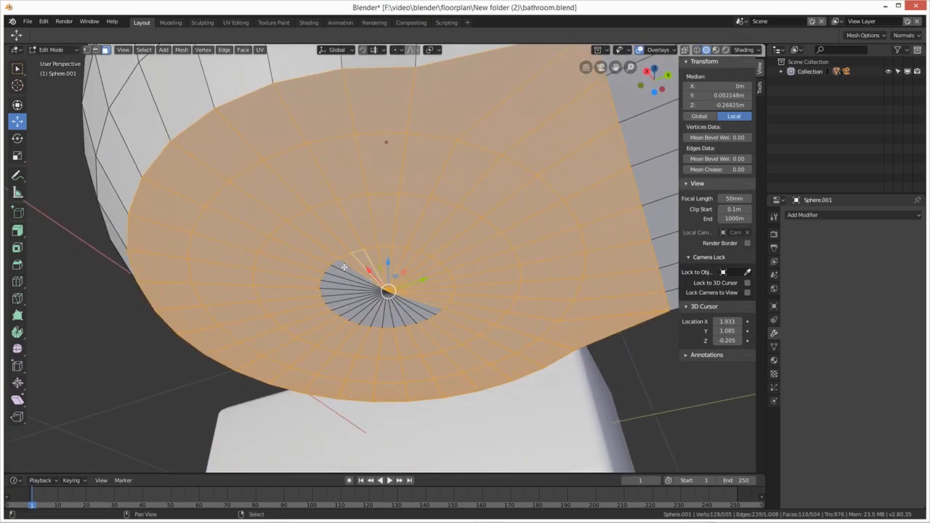
scroll(427, 308, "down", 5)
middle_click_drag(427, 308, 453, 341)
key("e")
left_click(455, 380)
- Scale the extruded base faces along X and overall, then move them along Y
middle_click_drag(455, 380, 418, 414)
key("s")
key("x")
left_click(490, 376)
key("s")
left_click(523, 385)
left_click_drag(446, 397, 475, 373)
- Shift the edge loop around the base along Y and scale the bottom edge loop outward to flare the foot
middle_click_drag(476, 373, 506, 325)
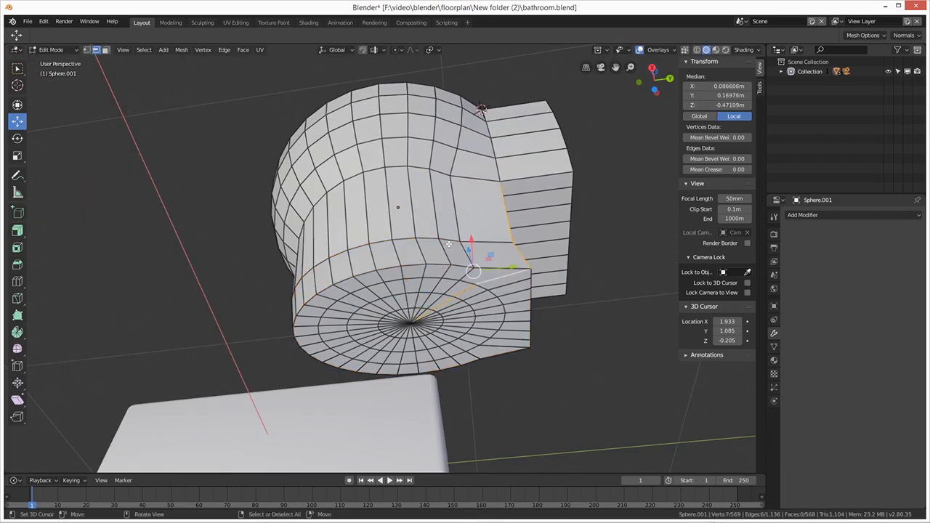
right_click(426, 307, "alt+shift")
left_click_drag(448, 311, 476, 308)
middle_click_drag(477, 308, 494, 451)
right_click(443, 426, "alt")
key("s")
left_click(498, 438)
scroll(493, 452, "down", 1)
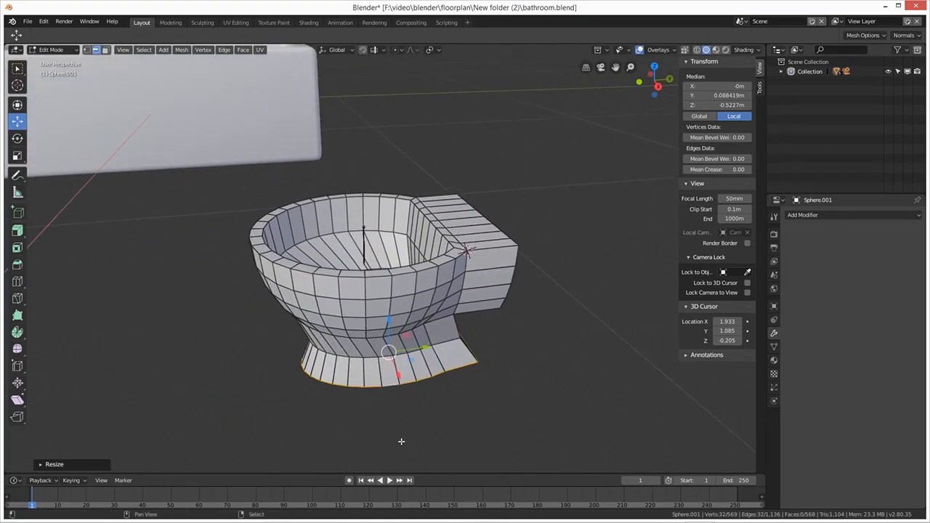
- In face select mode, select the faces of the bowl's inner floor
middle_click_drag(400, 440, 401, 465)
key("3")
right_click(396, 275, "alt")
middle_click_drag(401, 298, 412, 318)
key("e")
left_click(397, 291)
key("ctrl+z")
- Scale down the bowl's floor faces, move them toward the rear and lower them
key("s")
left_click(399, 303)
left_click_drag(416, 269, 430, 266)
middle_click_drag(427, 297, 421, 279)
left_click_drag(396, 253, 395, 268)
middle_click_drag(421, 328, 425, 315)
- Extrude the bowl's floor faces downward into a drain recess and return to Object Mode
key("e")
left_click(428, 351)
middle_click_drag(427, 350, 484, 333)
key("Tab")
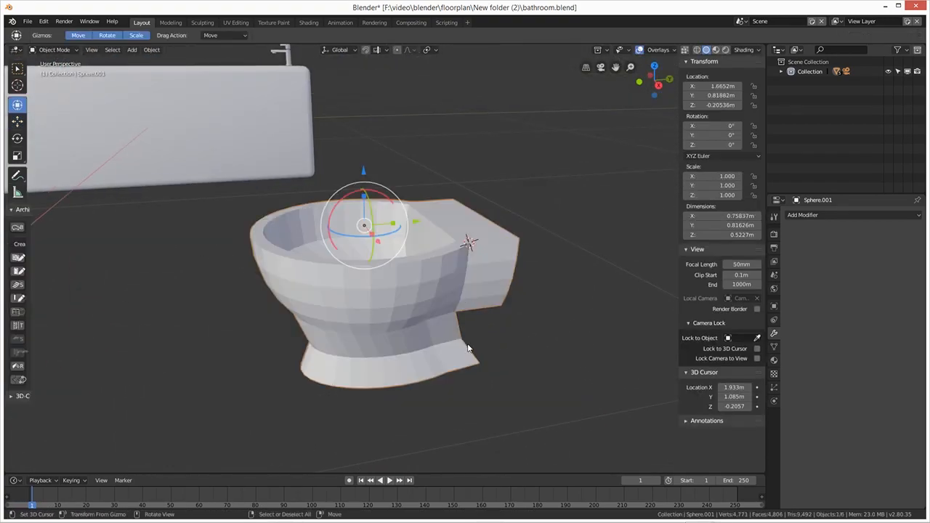
- Try a Bevel modifier with a width of 1.15 m on the toilet and remove it
left_click(854, 215)
left_click(710, 247)
left_click(914, 230)
left_click(854, 215)
left_click(709, 247)
scroll(467, 286, "up", 3)
left_click_drag(818, 257, 847, 258)
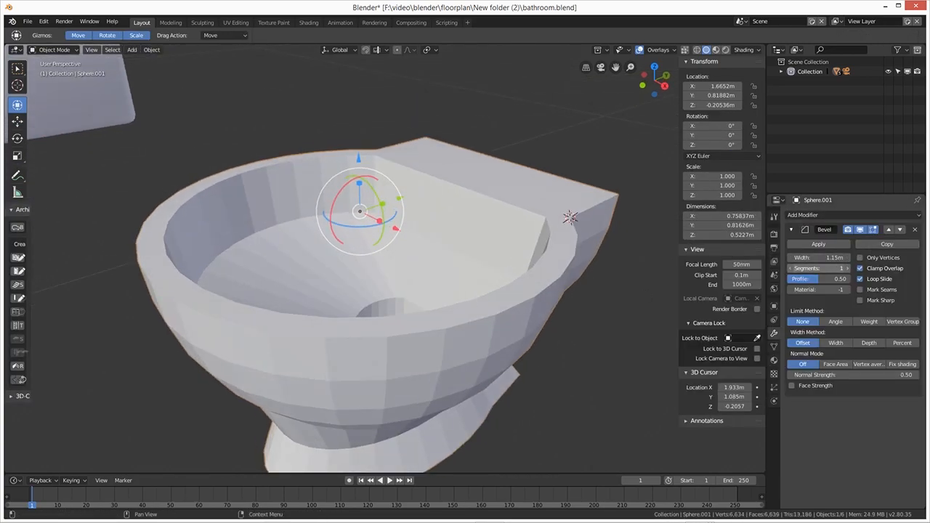
left_click(914, 231)
- In Edit Mode, select the bowl rim's inner and outer edge loops plus the rear block's upper side edges
key("Tab")
left_click(86, 51)
left_click(524, 305, "alt")
left_click(529, 303, "alt")
mouse_move(532, 304)
middle_mouse_down()
mouse_move(538, 342)
mouse_move(541, 320)
middle_mouse_up()
left_click(541, 339, "alt+shift")
middle_click_drag(611, 239, 737, 243)
left_click(96, 50)
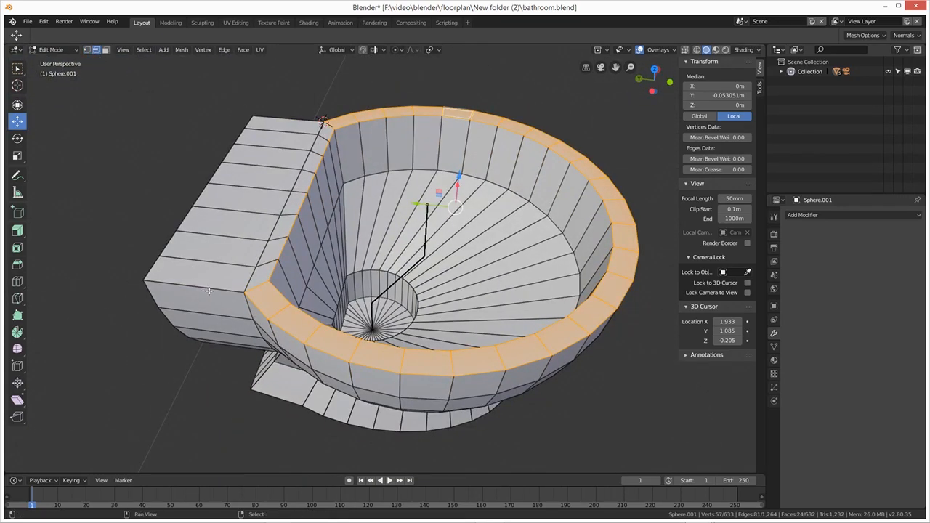
left_click(207, 290, "shift")
middle_click_drag(208, 291, 77, 290)
left_click(600, 227, "shift")
- Bevel the selected rim and block edges by 0.015 with 3 segments and return to Object Mode
key("ctrl+b")
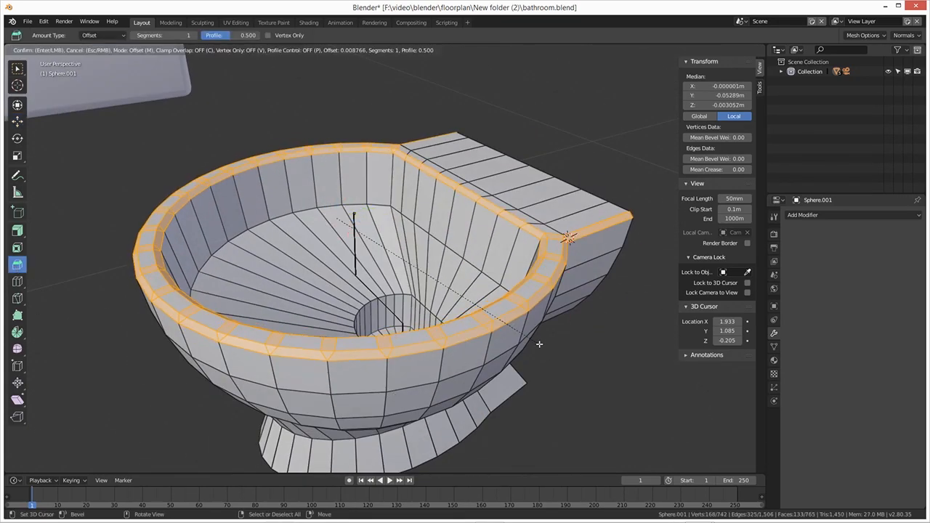
left_click(539, 344)
left_click(70, 466)
mouse_move(142, 355)
left_mouse_down()
mouse_move(170, 355)
mouse_move(142, 356)
left_mouse_up()
scroll(249, 382, "down", 6)
key("KP_1")
key("KP_Decimal")
double_click(141, 355)
type("0.")
key("Return")
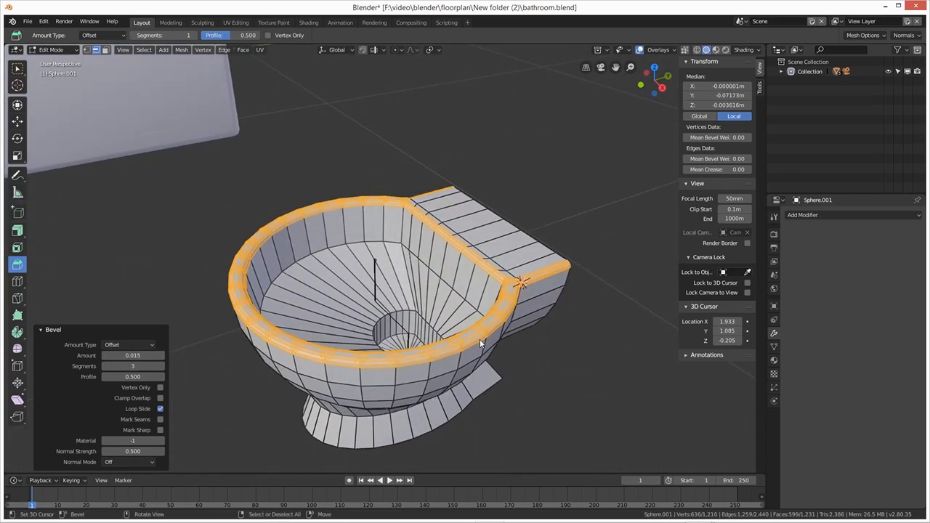
key("Tab")
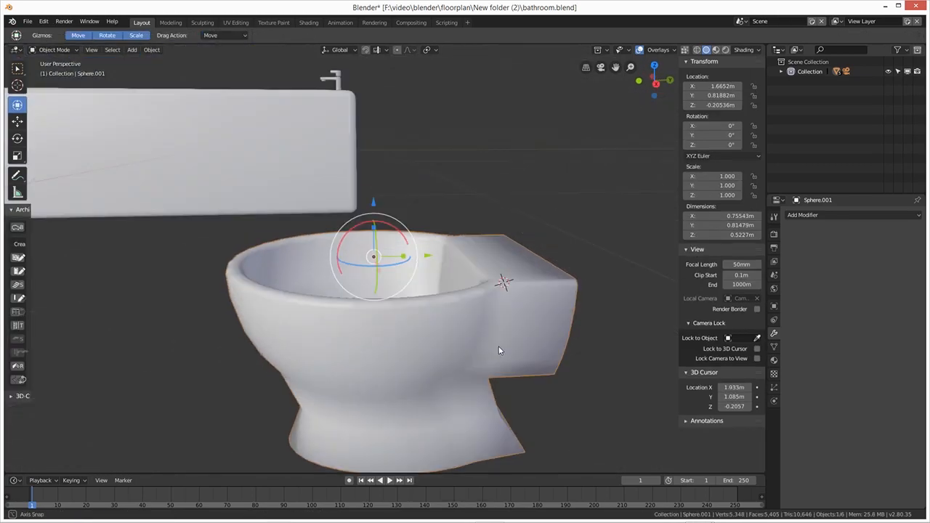
- Add a cube at the 3D cursor and scale it to about 0.467 × 0.281 × 0.485 m for the toilet's cistern
mouse_move(498, 345)
middle_mouse_down()
mouse_move(537, 387)
mouse_move(437, 315)
middle_mouse_up()
key("shift+a")
left_click(485, 195)
scroll(485, 194, "down", 3)
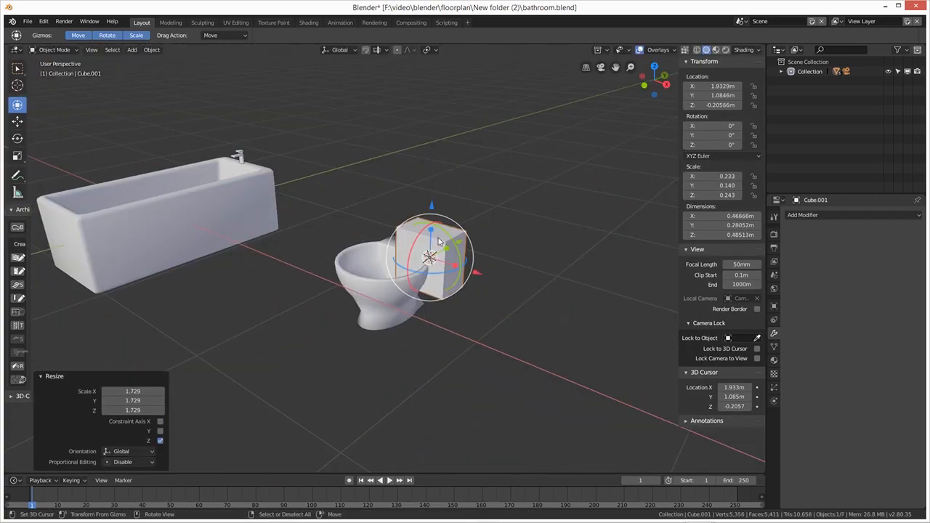
- Thin the cube to about 0.17 m along Y and place it on the toilet's rear block, raised to about Z 0.061 m
key("g")
key("z")
scroll(455, 327, "up", 3)
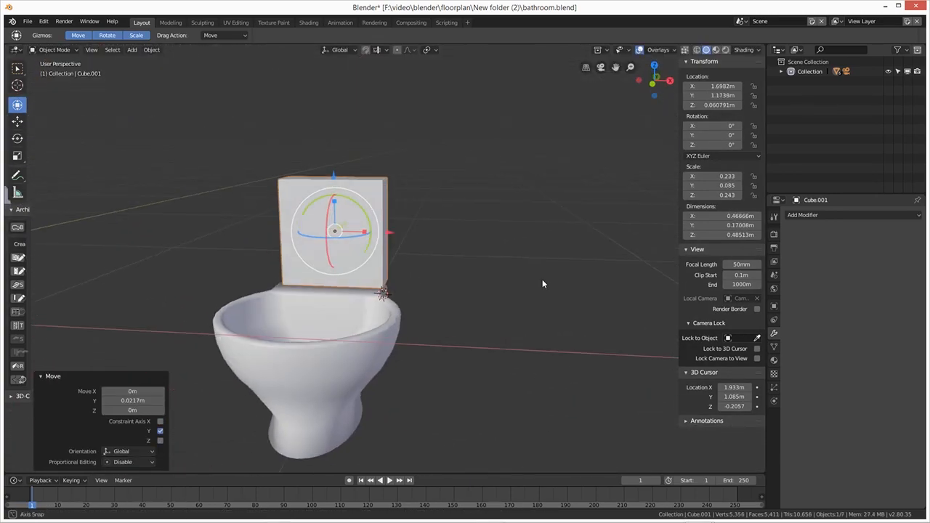
- Shift the cistern about 0.02 m along X and enlarge its top face to about 0.51 m wide
middle_click_drag(542, 279, 527, 330)
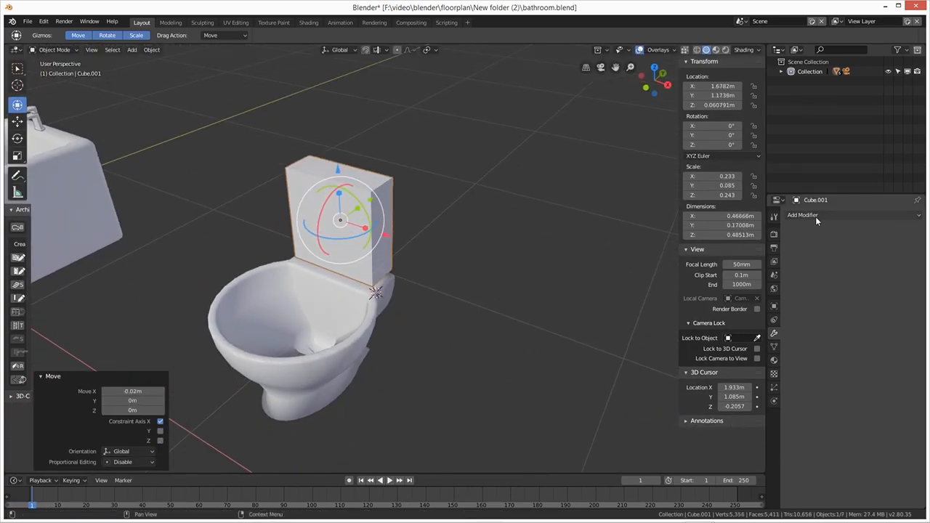
key("Tab")
key("3")
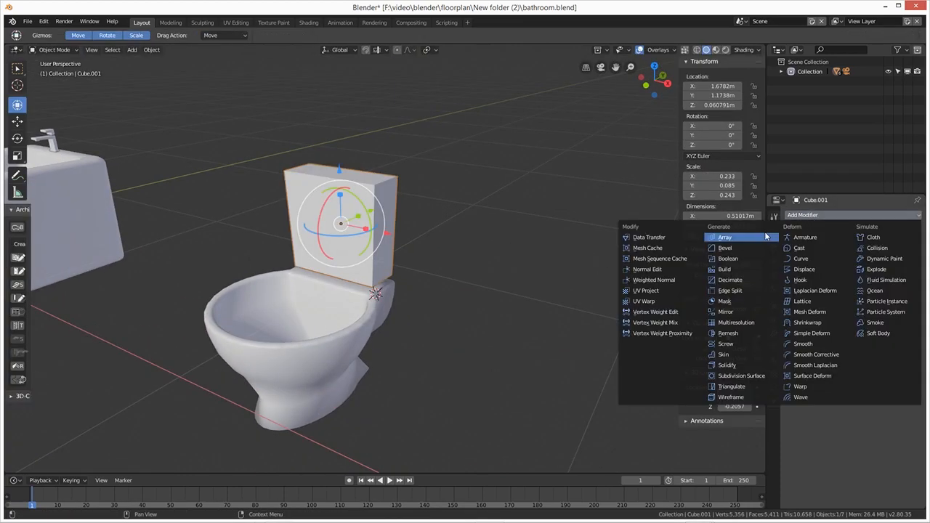
- Try a Bevel modifier with 3 segments on the cistern, then undo it
left_click(716, 242)
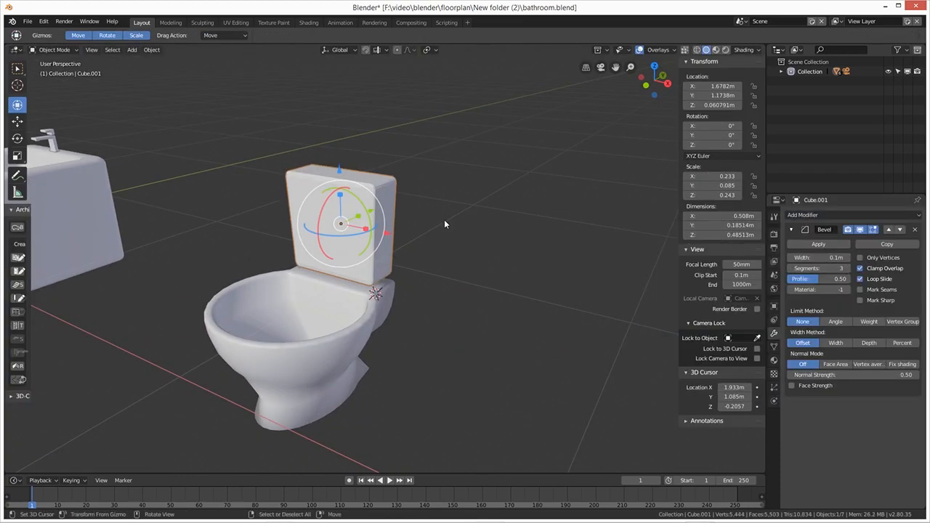
middle_click_drag(508, 217, 555, 221)
key("ctrl+z")
- Cut an edge loop near the cistern's top, then add a two-cut loop below it with slide factor about -0.953
key("Tab")
key("ctrl+r")
left_click(375, 211)
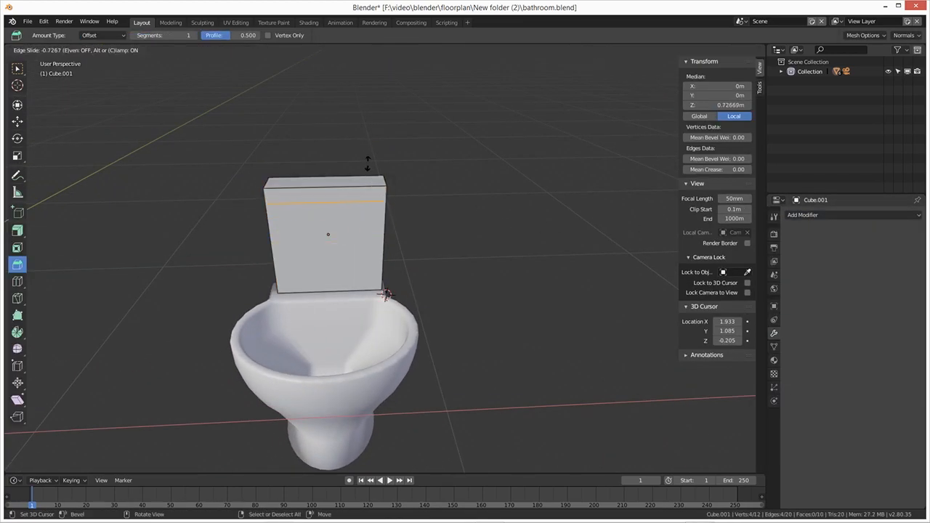
left_click(369, 165)
scroll(389, 223, "up", 3)
key("ctrl+r")
right_click(382, 193)
key("ctrl+r")
scroll(379, 182, "up", 1)
left_click(378, 181)
left_click(373, 125)
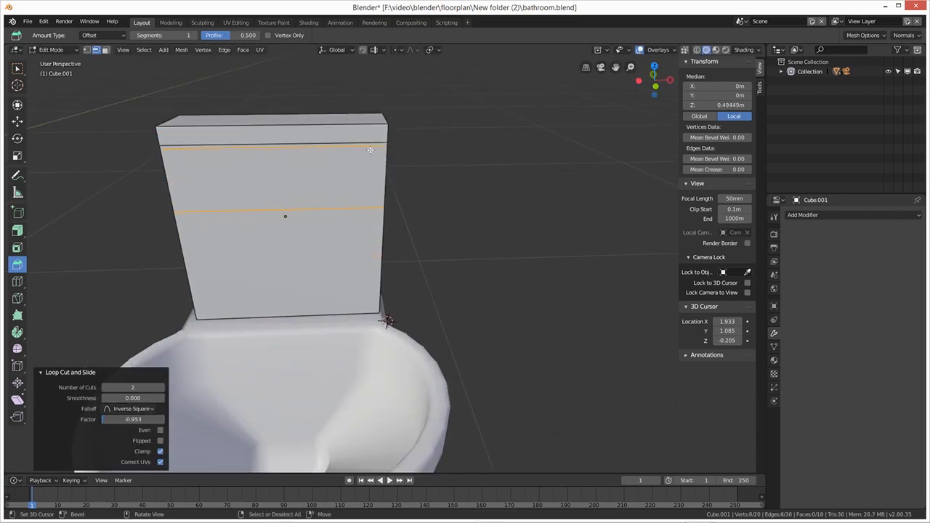
- Raise the lowest edge loop along Z until it sits close beneath the cistern's upper loops
right_click(363, 208, "alt")
left_click(17, 122)
left_click_drag(283, 161, 279, 103)
scroll(294, 133, "up", 6)
right_click(517, 189)
middle_click_drag(517, 189, 455, 171)
- Scale the edge loops below the cistern's top so the lid overhangs the body, and return to Object Mode
right_click(436, 146, "alt")
key("s")
left_click(434, 214)
right_click(436, 149, "alt")
left_click_drag(232, 108, 239, 101)
right_click(433, 136, "alt")
key("s")
middle_click_drag(463, 253, 436, 320)
left_click(547, 253)
scroll(538, 254, "down", 4)
key("Tab")
- Try a Bevel modifier with 0.1 m width and 1 segment on the cistern, then undo it
left_click(835, 216)
left_click(747, 244)
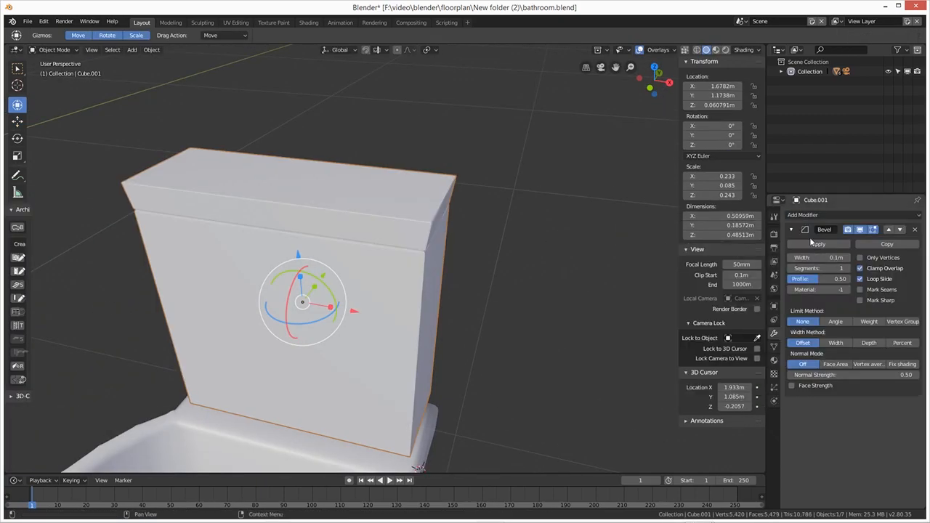
scroll(568, 299, "down", 2)
middle_click_drag(567, 299, 439, 265)
scroll(435, 265, "up", 3)
middle_click_drag(363, 263, 454, 294)
key("ctrl+z")
- Add a 32-vertex cylinder on the cistern's lid for the flush button, scaling it down and flattening it along Z
key("shift+a")
left_click(446, 269)
scroll(448, 254, "down", 7)
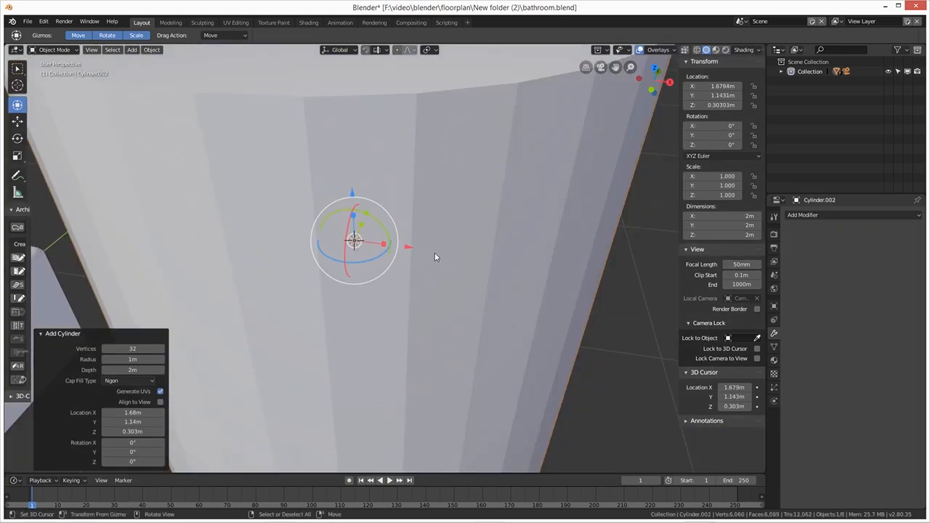
key("s")
left_click(380, 262)
scroll(385, 263, "up", 5)
key("s")
key("z")
middle_click_drag(397, 266, 426, 330, "shift")
middle_click_drag(501, 309, 445, 305)
- Move the flush button along Y on the lid and scale it down to a small thin disc
key("g")
key("y")
key("s")
middle_click_drag(363, 320, 410, 316)
scroll(348, 327, "up", 3)
key("s")
key("z")
- Apply the flush button's scale and inset its top face to form a narrow rim
key("Tab")
key("3")
key("a")
key("Tab")
key("ctrl+a")
left_click(460, 289)
key("Tab")
key("i")
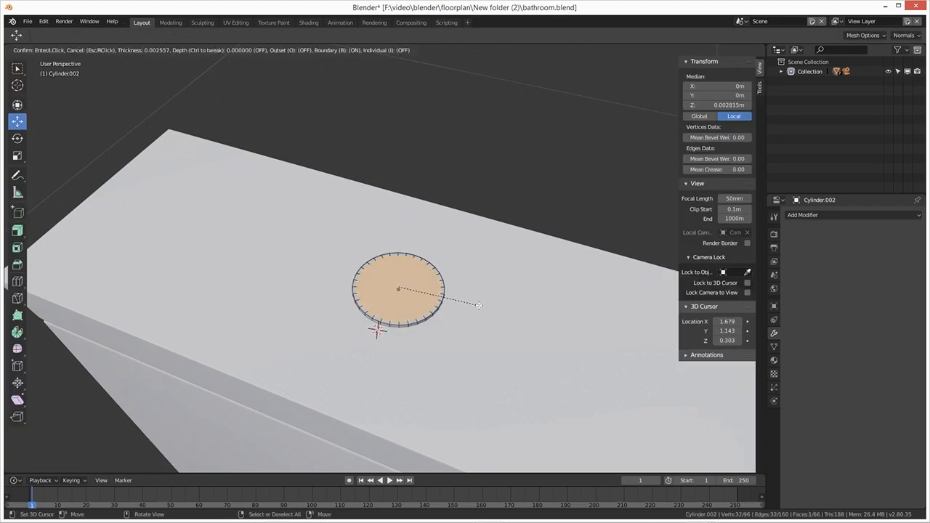
left_click(470, 298)
scroll(471, 297, "up", 3)
key("i")
right_click(559, 339)
middle_click_drag(539, 396, 507, 392)
- Adjust the height of the button's inset edge loop and delete the cap face inside it
scroll(507, 388, "up", 2)
key("2")
right_click(467, 330, "alt")
middle_click_drag(387, 237, 384, 228)
left_click_drag(383, 228, 384, 236)
middle_click_drag(410, 290, 423, 305)
key("3")
right_click(417, 299)
key("x")
left_click(416, 300)
- Extrude the button's open inner edge loop and scale it to 0 to close the cap at its centre
key("1")
right_click(490, 309, "alt")
key("e")
key("s")
key("0")
key("Return")
- Raise the button's centre slightly along Z and return to Object Mode
middle_click_drag(482, 298, 463, 254)
left_click_drag(385, 218, 385, 211)
left_click(425, 263)
middle_click_drag(428, 309, 428, 268)
left_click_drag(384, 211, 385, 205)
middle_click_drag(450, 280, 378, 297)
scroll(410, 355, "down", 13)
key("Tab")
- Align the toilet bowl with the cistern, finishing with a shift of about 0.012 m along X
scroll(410, 341, "up", 3)
scroll(409, 328, "down", 5)
scroll(385, 276, "up", 7)
scroll(371, 269, "down", 8)
left_click(421, 312)
left_click_drag(407, 279, 402, 282)
middle_click_drag(435, 308, 412, 304)
left_click_drag(431, 284, 434, 285)
middle_click_drag(465, 338, 392, 297)
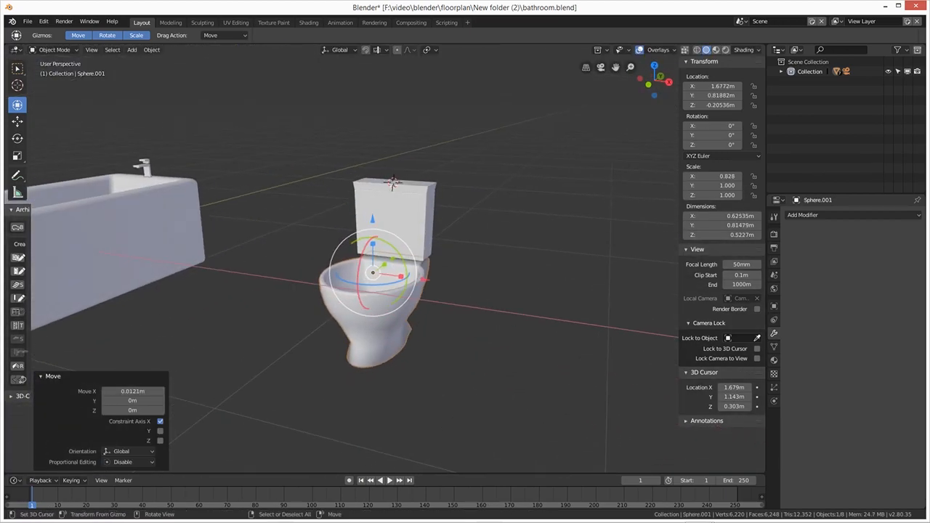
- Select the cistern, flush button and toilet bowl together and copy them
left_click(429, 278)
middle_click_drag(512, 261, 418, 291)
scroll(422, 287, "up", 2)
left_click(442, 237, "shift")
left_click(393, 390, "shift")
key("ctrl+c")
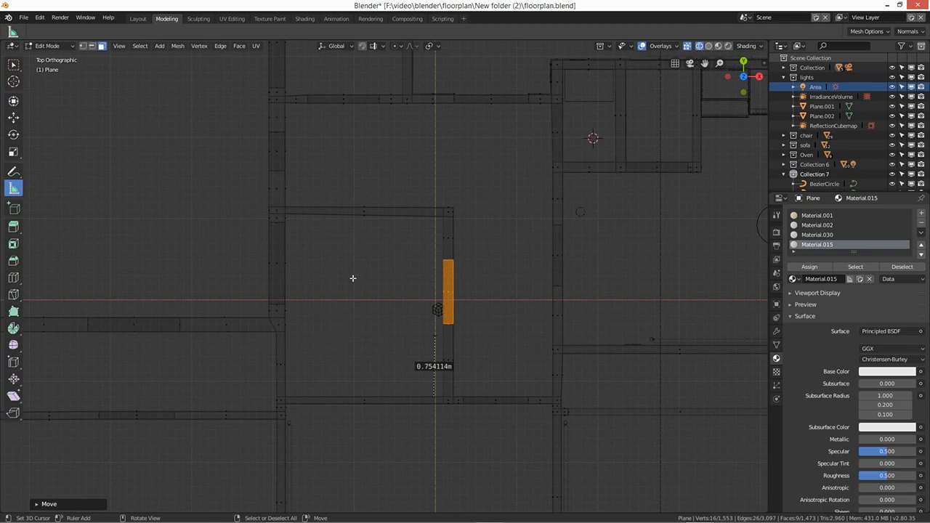
- In floorplan.blend, switch to Object Mode, paste the toilet and move it into the bathroom
left_click(51, 45)
left_click(52, 57)
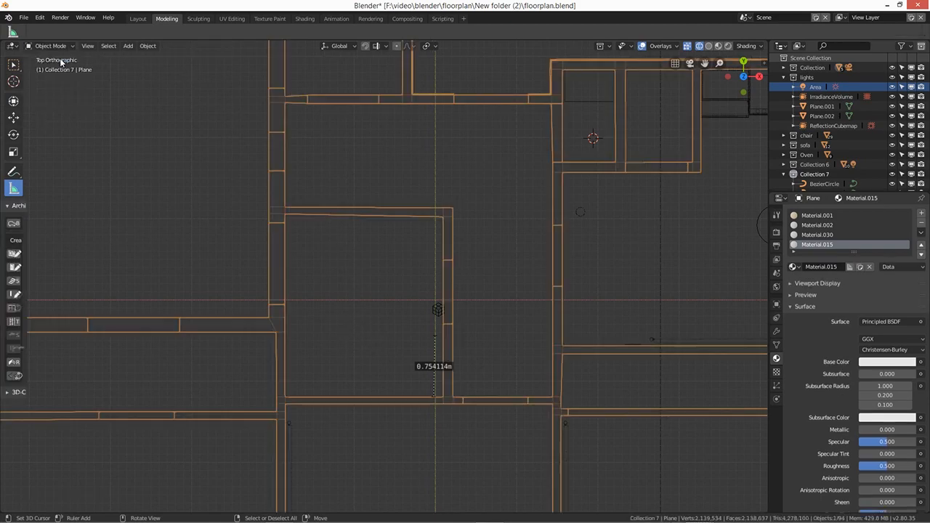
left_click(324, 258)
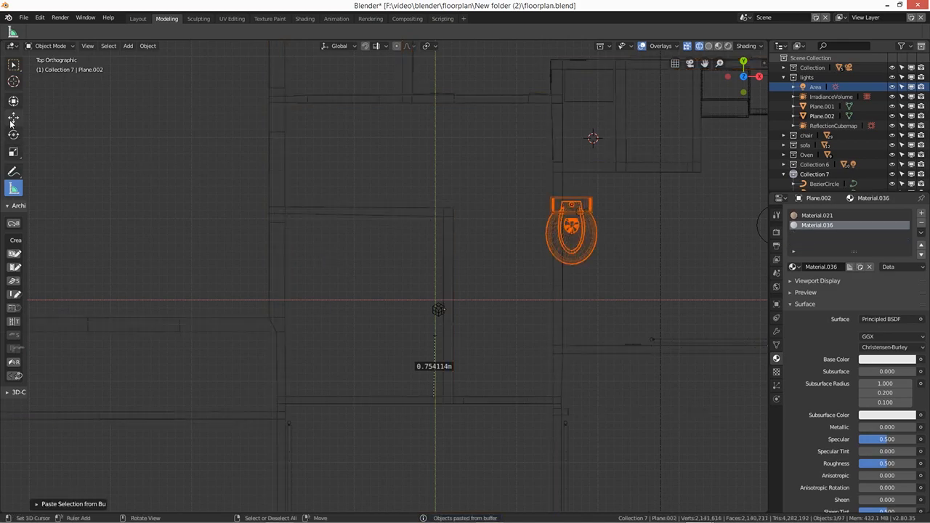
left_click_drag(612, 217, 393, 194)
middle_click_drag(441, 283, 635, 122)
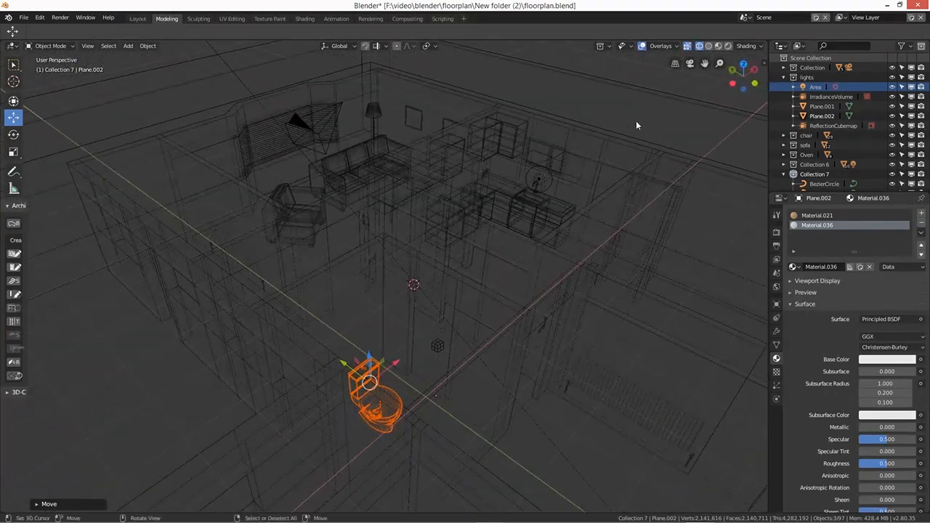
- In solid shading, raise the toilet about 0.775 m above the floor and slide it along X toward the bathroom's window wall
left_click(708, 46)
mouse_move(462, 324)
middle_mouse_down()
mouse_move(388, 347)
mouse_move(438, 356)
middle_mouse_up()
middle_click_drag(385, 322, 397, 322)
mouse_move(372, 333)
left_mouse_down()
mouse_move(364, 311)
mouse_move(372, 320)
left_mouse_up()
middle_click_drag(372, 320, 387, 340)
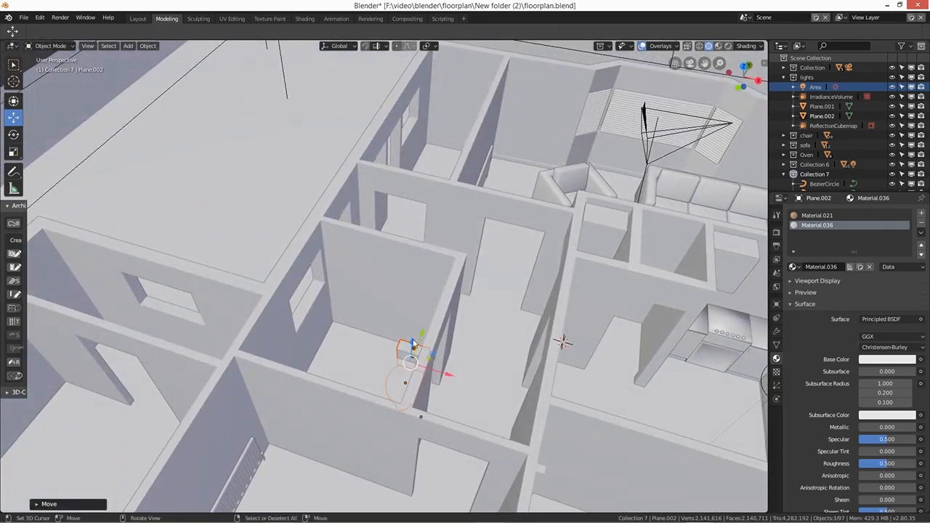
left_click_drag(412, 344, 411, 327)
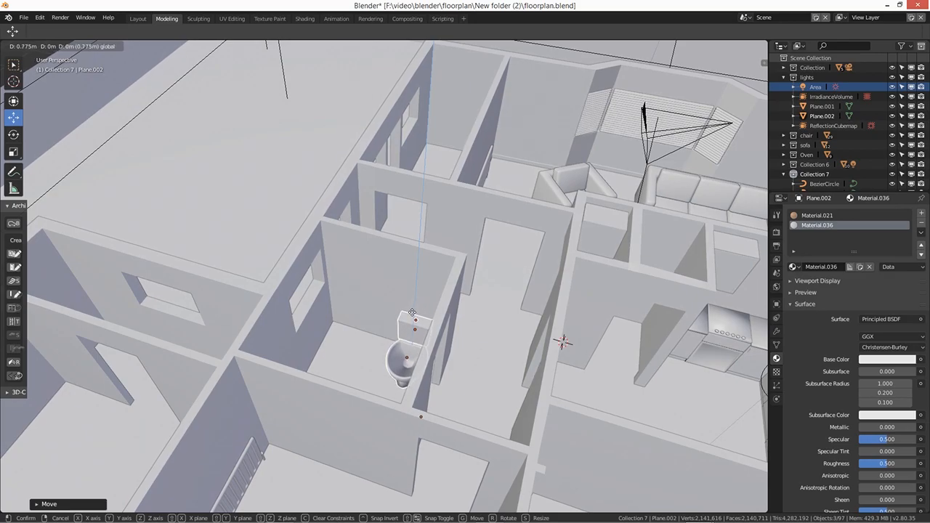
left_click(412, 312)
mouse_move(465, 367)
middle_mouse_down()
mouse_move(502, 369)
mouse_move(537, 349)
mouse_move(451, 357)
middle_mouse_up()
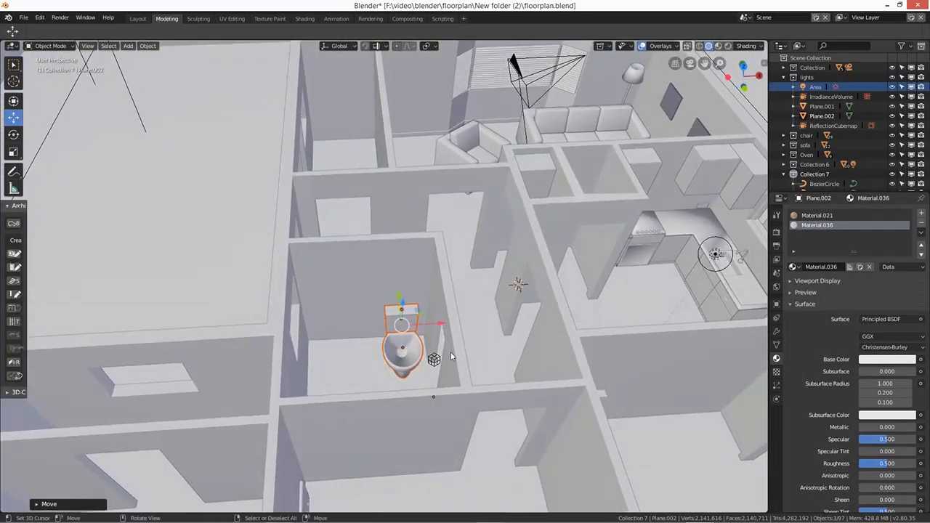
left_click_drag(442, 329, 363, 333)
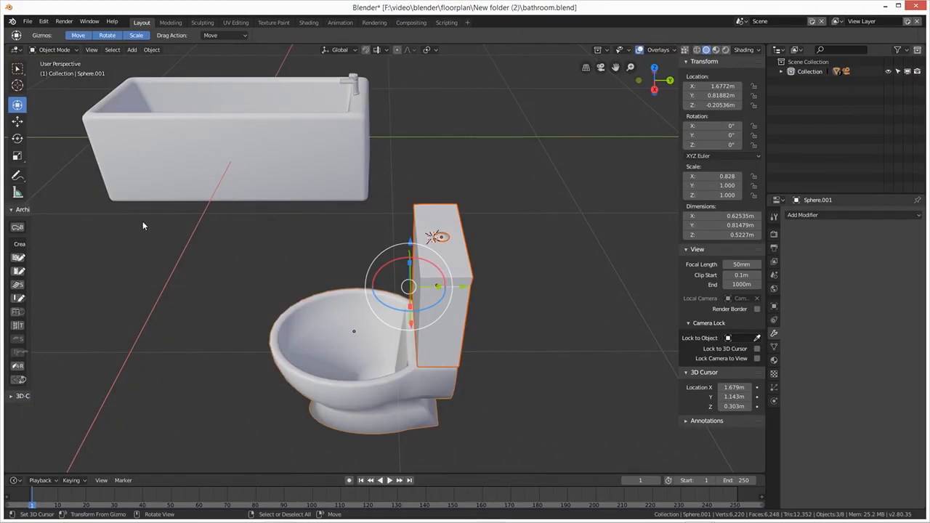
- Copy the bathtub and tap from bathroom.blend into floorplan.blend and raise them to floor level in the bathroom
left_click(272, 144)
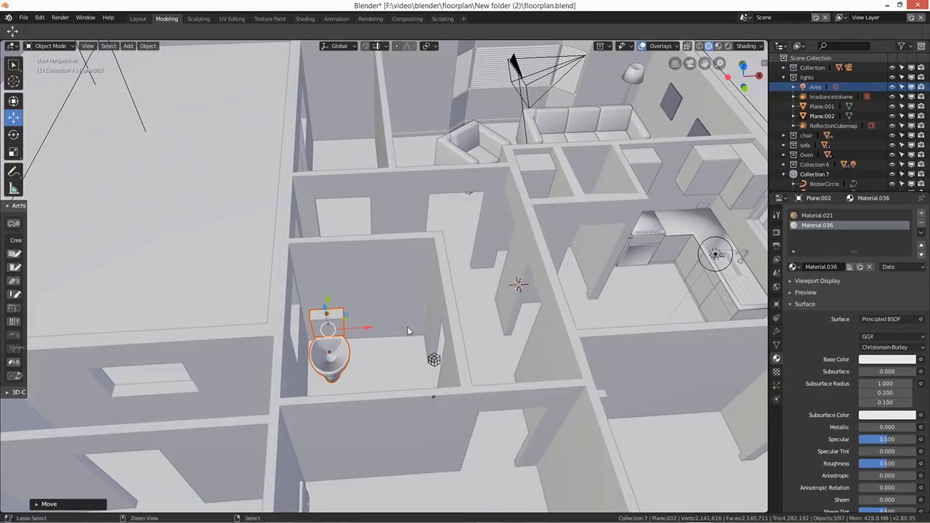
key("ctrl+v")
middle_click_drag(366, 387, 263, 378)
left_click(10, 118)
middle_click_drag(276, 338, 495, 400)
left_click_drag(395, 326, 394, 314)
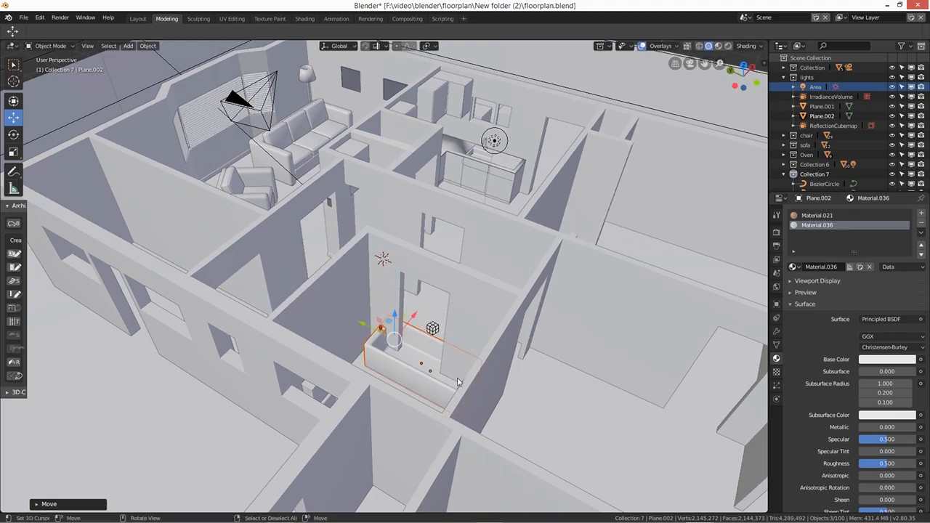
middle_click_drag(394, 314, 394, 372)
- Rotate the bathtub and tap about a quarter turn around Z
left_click(13, 135)
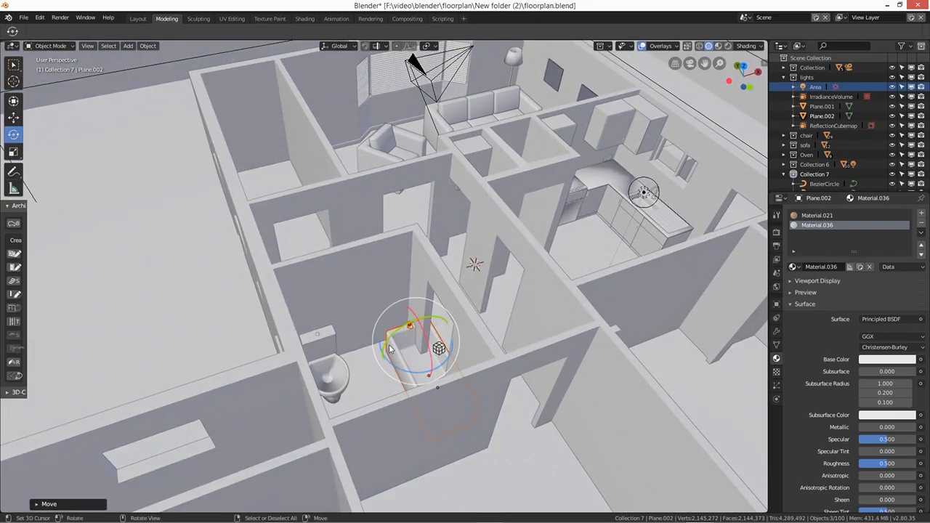
left_click_drag(444, 366, 448, 368)
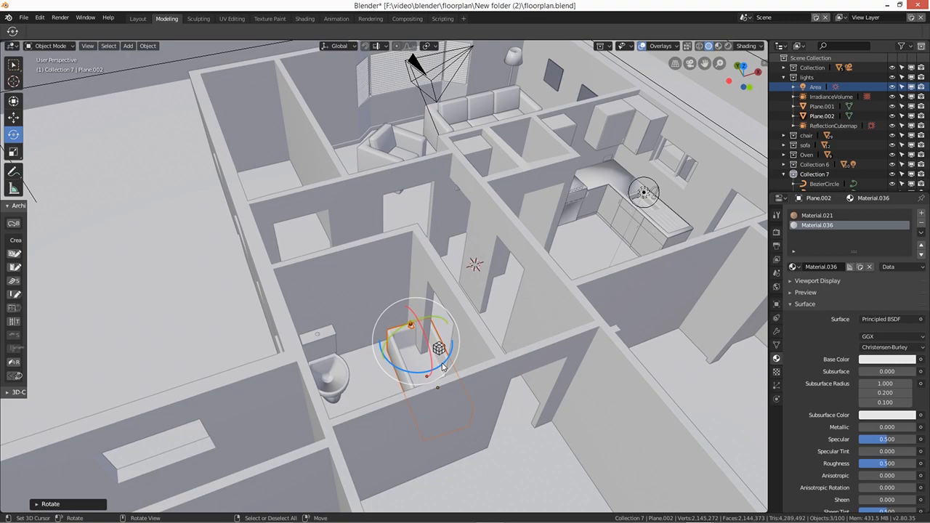
key("n")
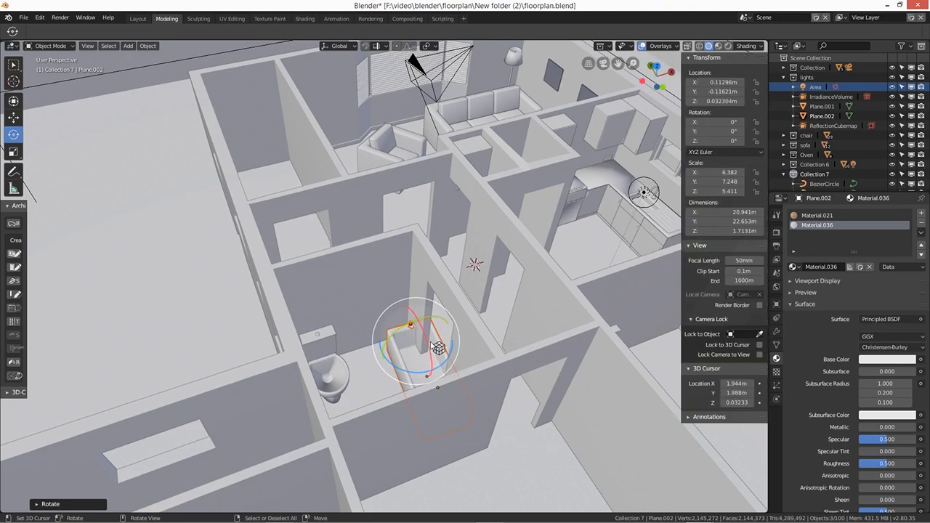
left_click_drag(445, 368, 407, 387)
middle_click_drag(406, 387, 426, 346)
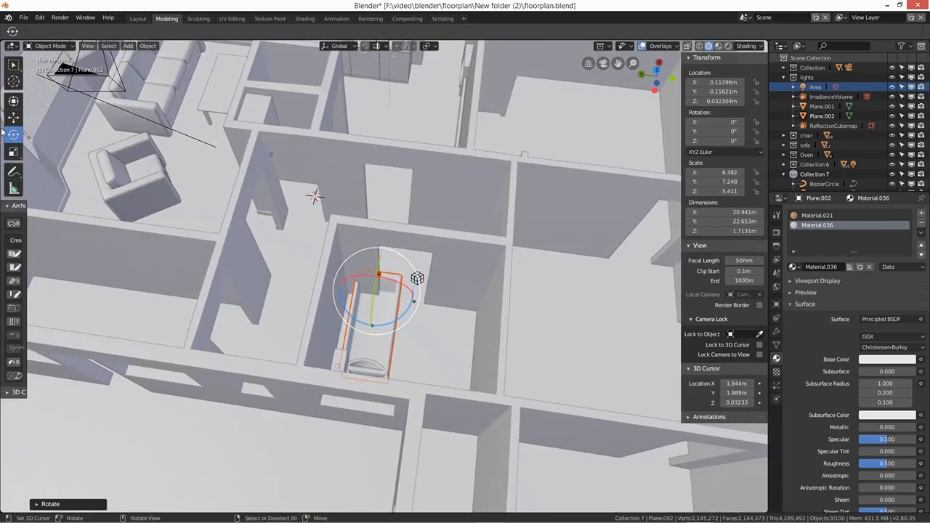
- Move the bathtub and tap inside the bathroom so they lie along its back wall
left_click(14, 102)
left_click_drag(352, 299, 408, 310)
middle_click_drag(408, 310, 607, 351)
left_click_drag(304, 279, 333, 290)
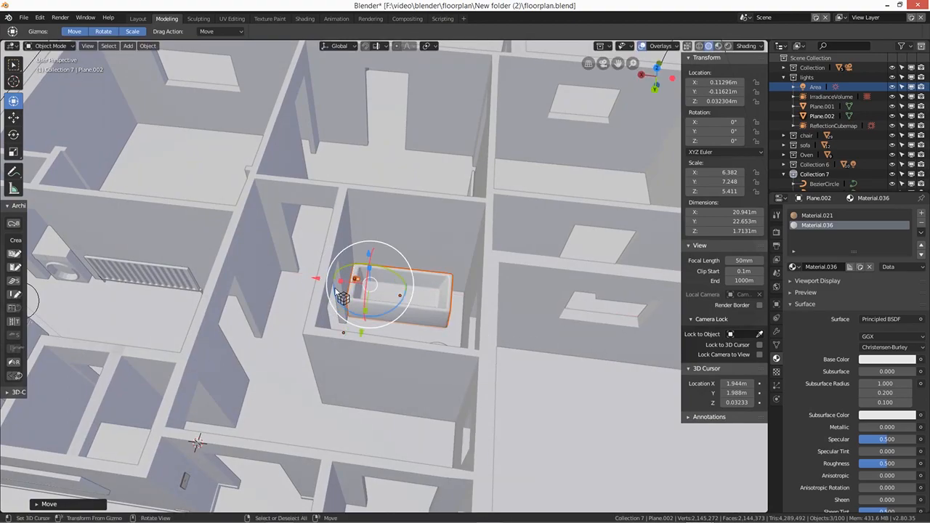
middle_click_drag(416, 344, 408, 327)
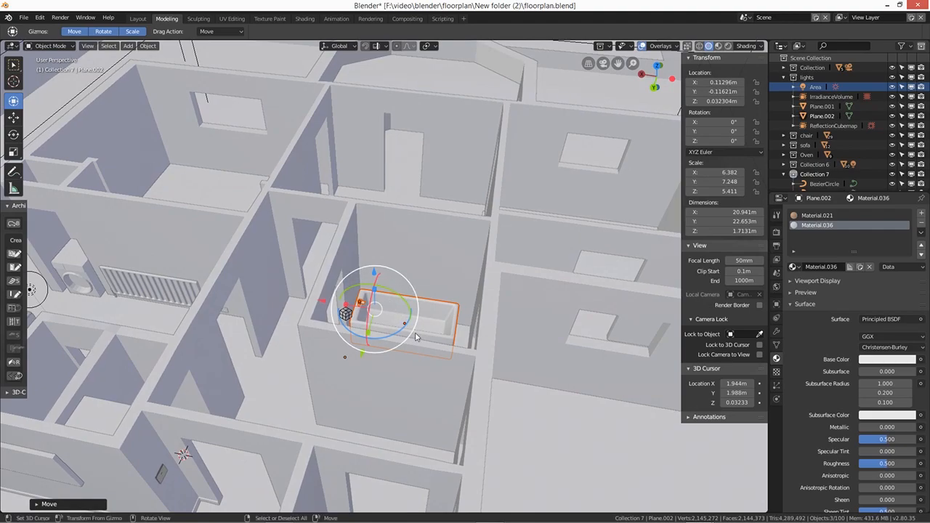
middle_click_drag(396, 401, 398, 387)
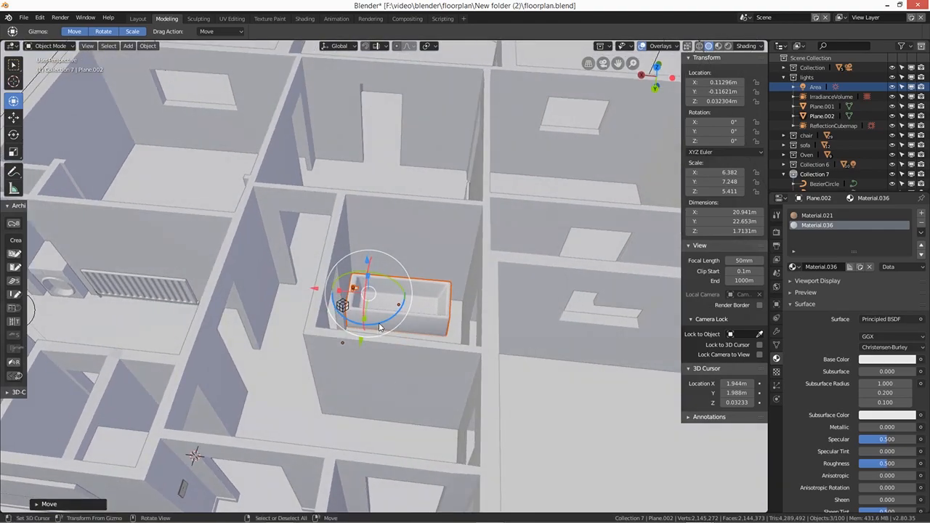
- Turn the bathtub and tap about half a turn around Z and move them about -1.274 m along X
key("r")
left_click_drag(378, 322, 318, 297)
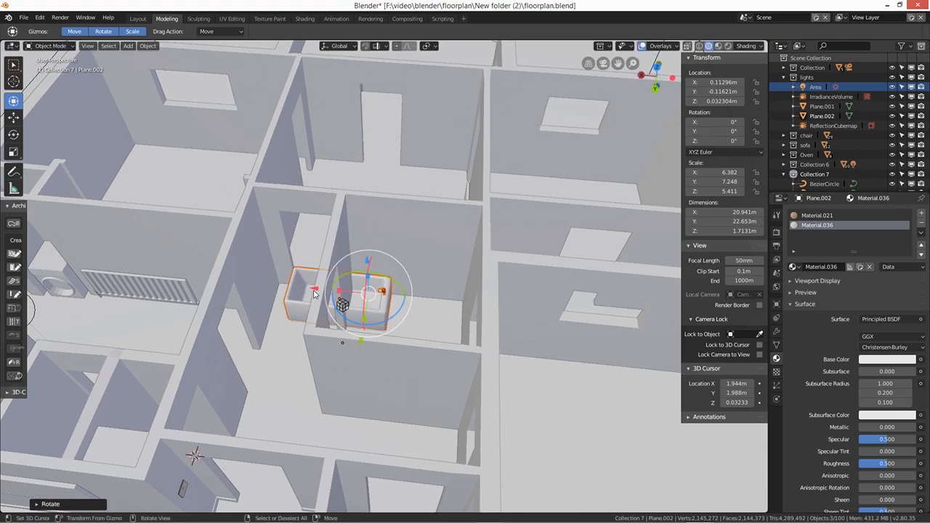
key("g")
key("x")
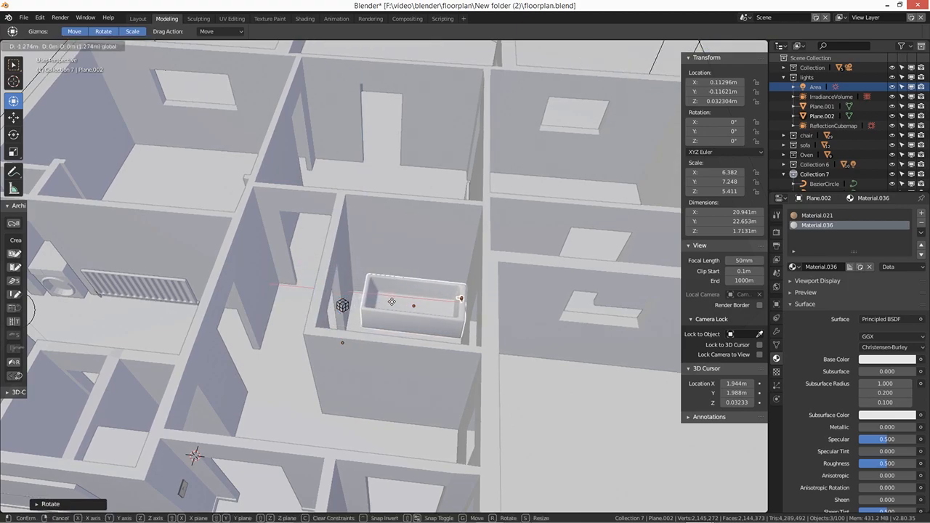
left_click(390, 301)
- Select only the bathtub and set its Z rotation to 90°
scroll(435, 341, "up", 5)
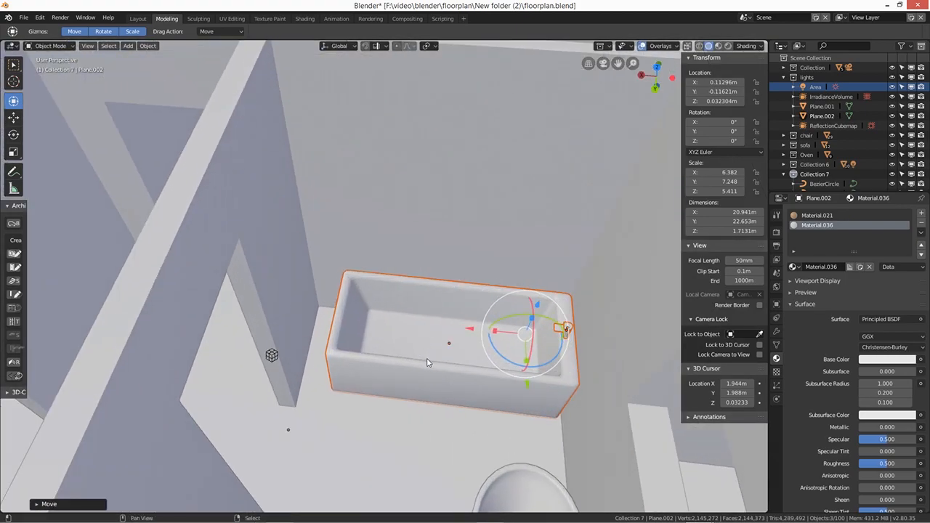
middle_click_drag(427, 363, 341, 361)
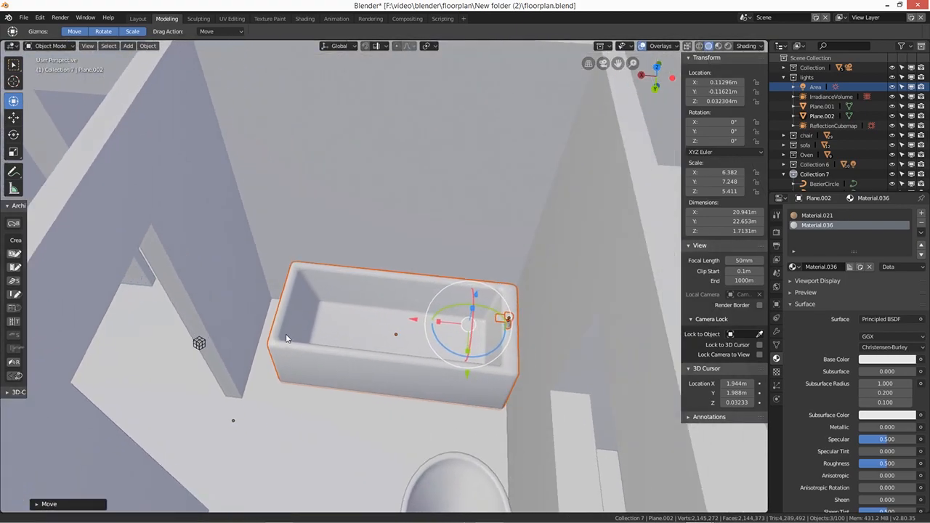
left_click(340, 359)
left_click(722, 142)
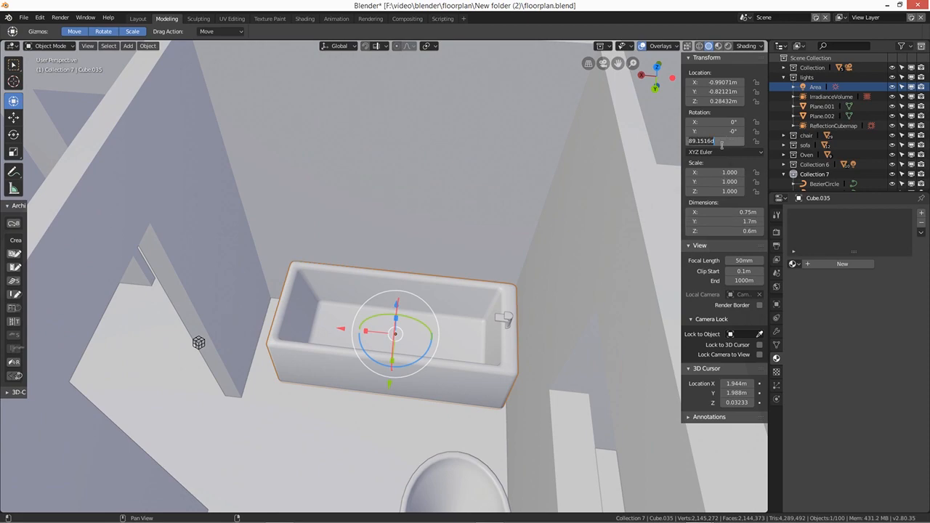
type("90")
key("Return")
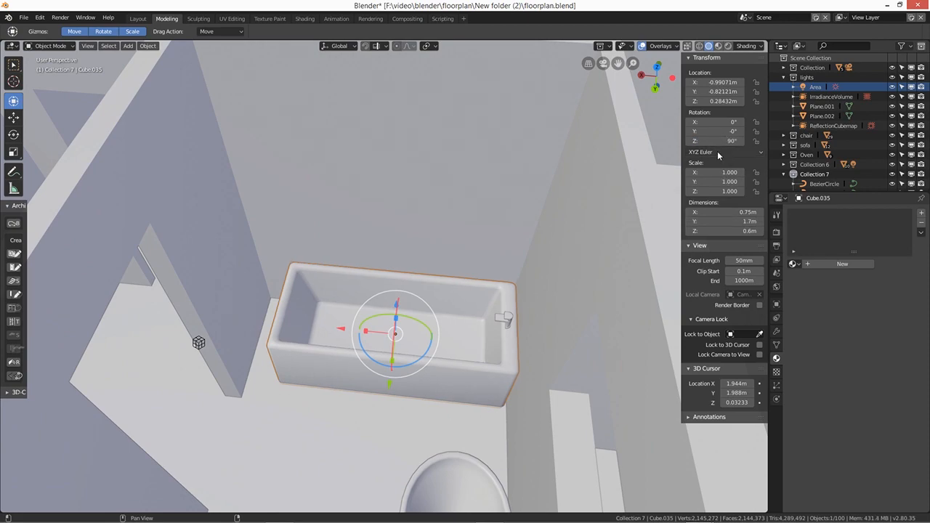
- Set the Z rotation of both bathtub tap parts to 90°, one part at a time
left_click(507, 329)
left_click(508, 323)
left_click(509, 322)
left_click(507, 322)
left_click(507, 324)
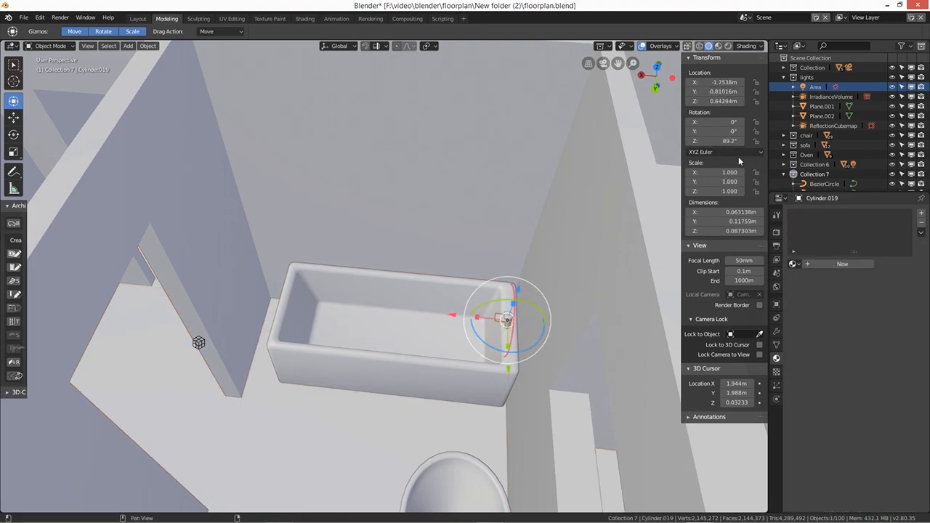
left_click(716, 141)
type("90")
key("Return")
left_click(508, 320)
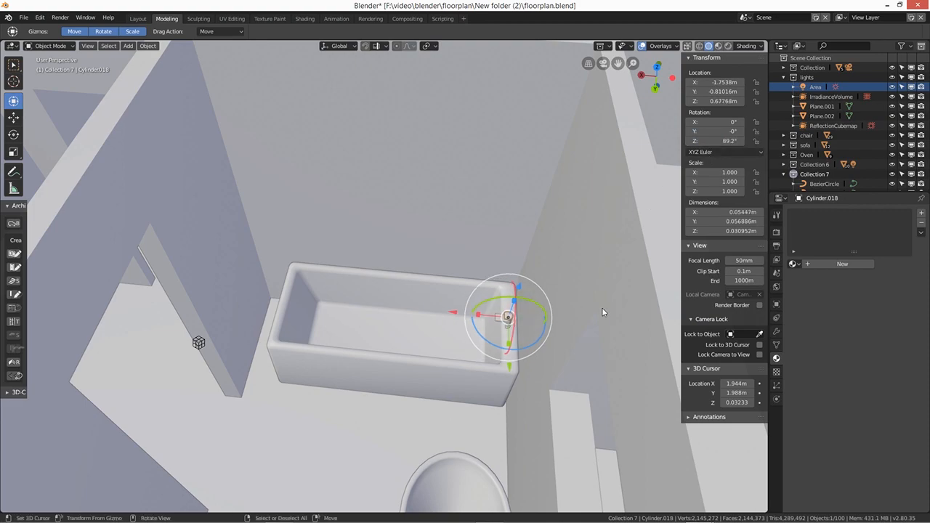
left_click(730, 142)
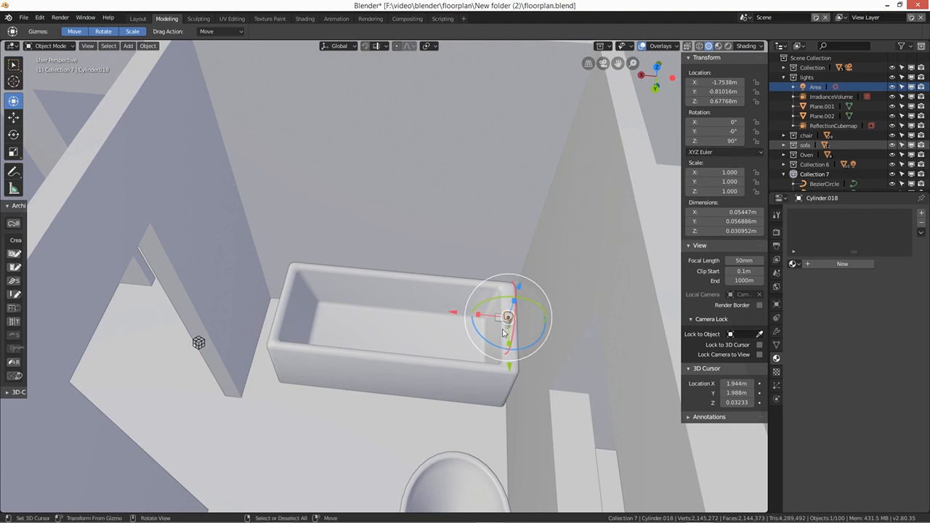
- Select the bathtub together with both tap parts and nudge them slightly along Y
right_click(500, 321, "shift")
right_click(500, 321, "shift")
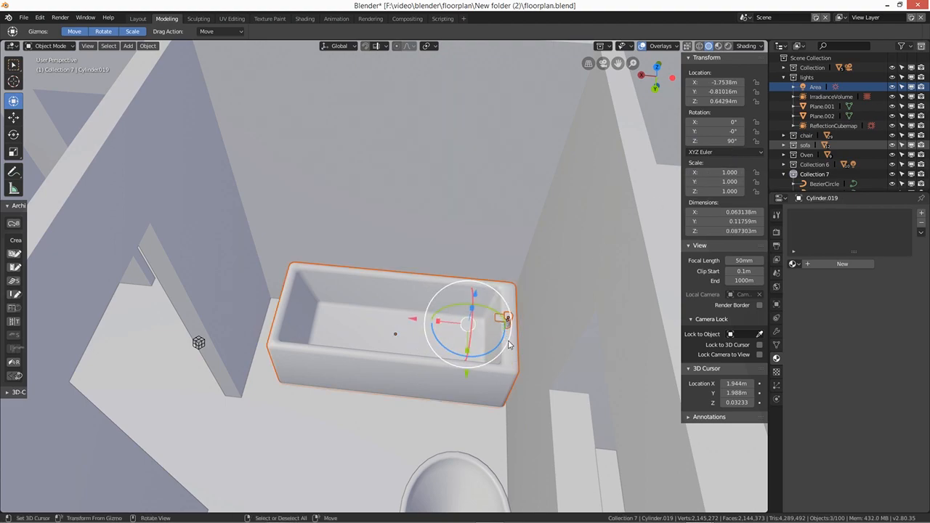
middle_click_drag(456, 371, 454, 412)
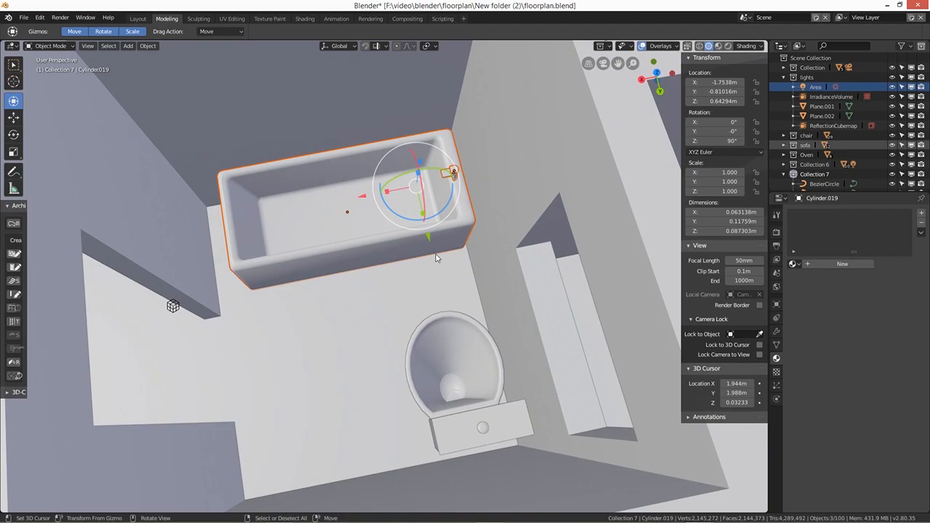
left_click_drag(428, 239, 427, 239)
- Select the toilet bowl, cistern and flush button and scale them down uniformly to about 0.741
middle_click_drag(451, 244, 600, 318)
middle_click_drag(440, 366, 411, 415)
middle_click_drag(458, 434, 385, 258)
right_click(451, 281)
right_click(494, 249, "shift")
right_click(486, 219, "shift")
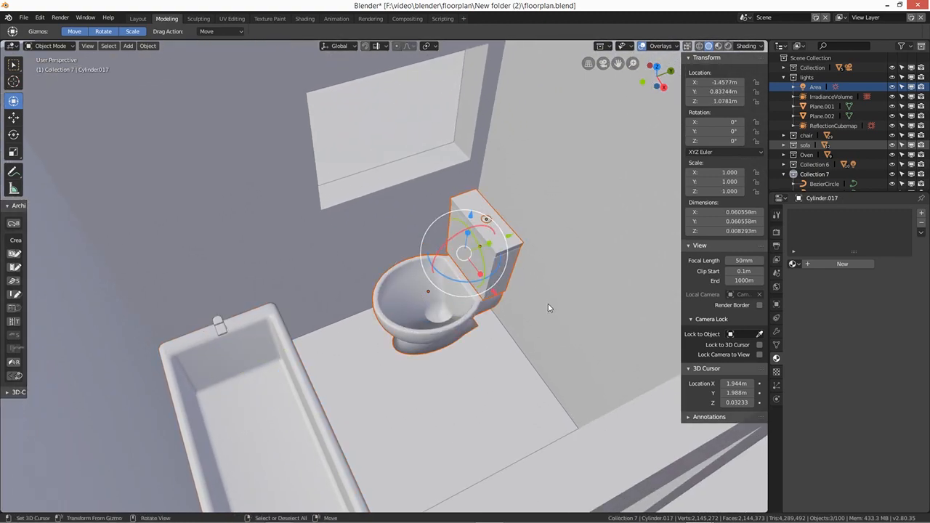
key("s")
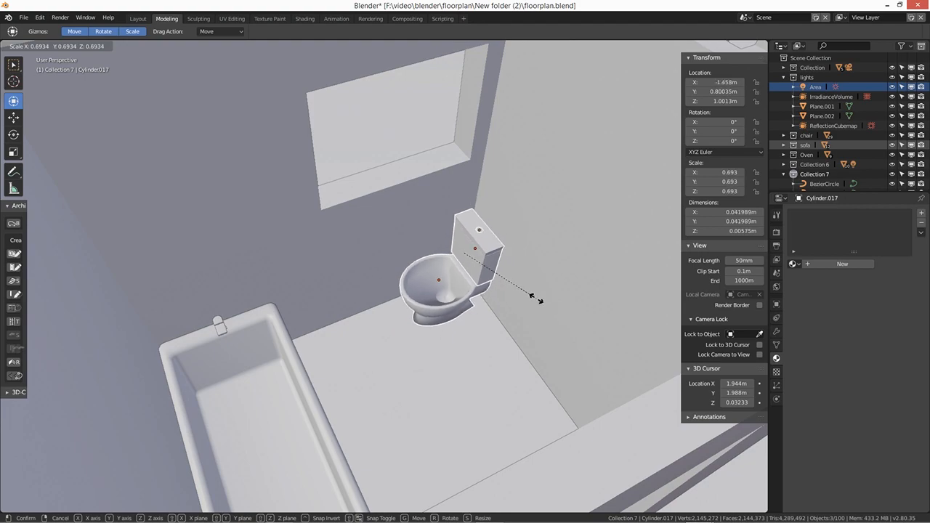
left_click(540, 310)
- Lower the toilet assembly about 0.22 m to the floor and shift it about 0.05 m along X and 0.18 m along Y
middle_click_drag(449, 344, 509, 334)
middle_click_drag(318, 264, 330, 310)
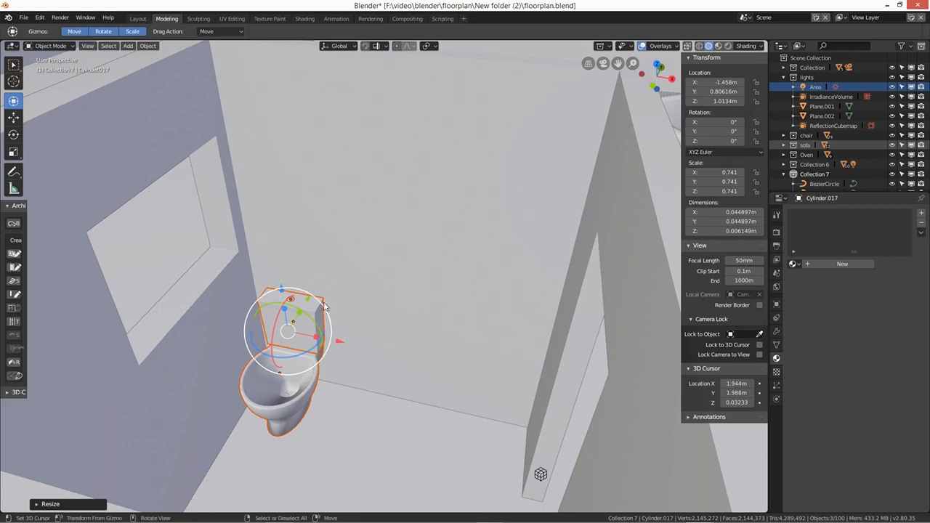
middle_click_drag(366, 353, 344, 338)
left_click_drag(329, 328, 326, 353)
middle_click_drag(326, 353, 417, 426)
mouse_move(426, 293)
left_mouse_down()
mouse_move(443, 302)
mouse_move(428, 292)
left_mouse_up()
middle_click_drag(437, 352, 368, 283)
middle_click_drag(409, 439, 229, 472)
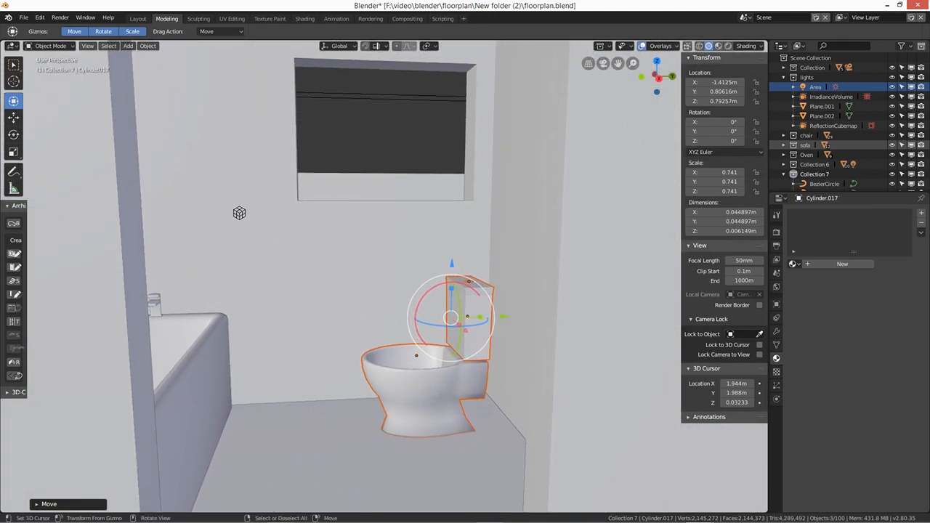
left_click_drag(506, 311, 535, 318)
middle_click_drag(412, 404, 458, 424)
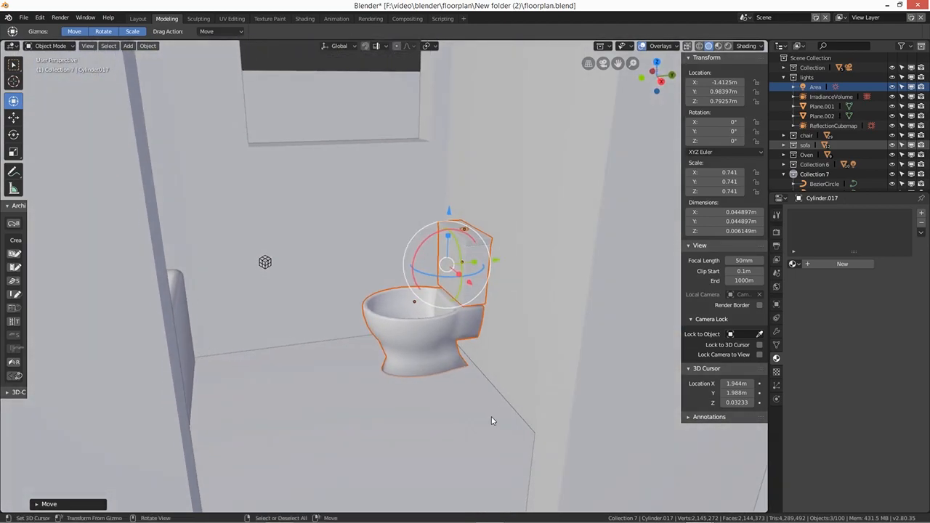
- Scale the toilet assembly up uniformly to about 0.857 and raise it until its base rests on the floor
key("s")
left_click(508, 439)
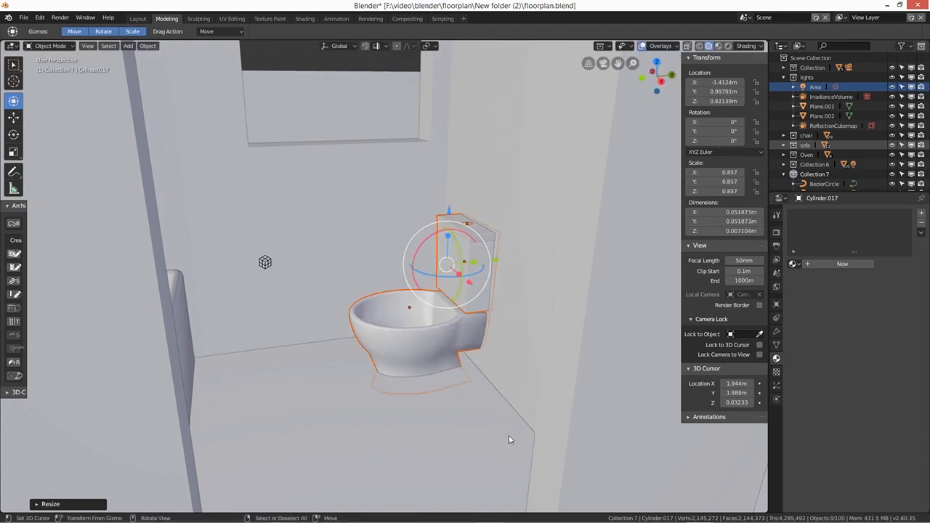
left_click_drag(448, 210, 449, 191)
mouse_move(429, 381)
middle_mouse_down()
mouse_move(412, 382)
mouse_move(415, 394)
middle_mouse_up()
left_click(487, 279)
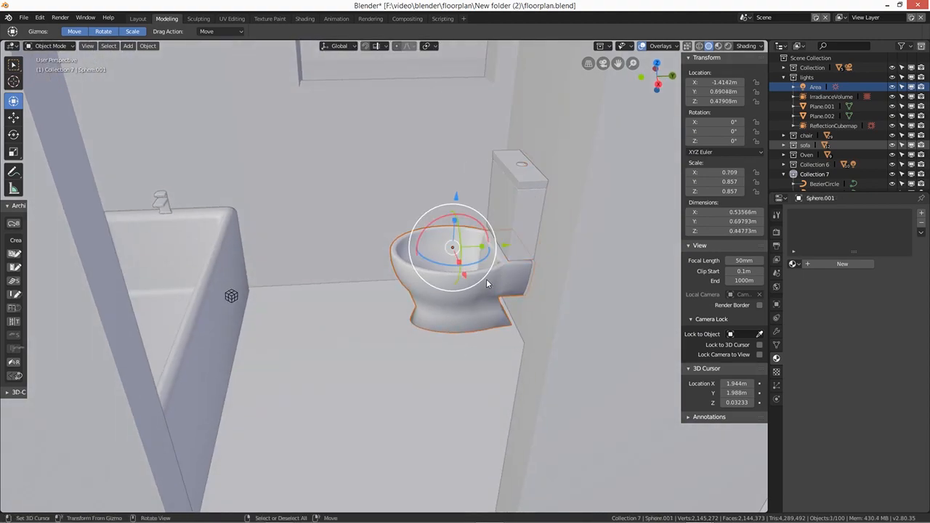
key("s")
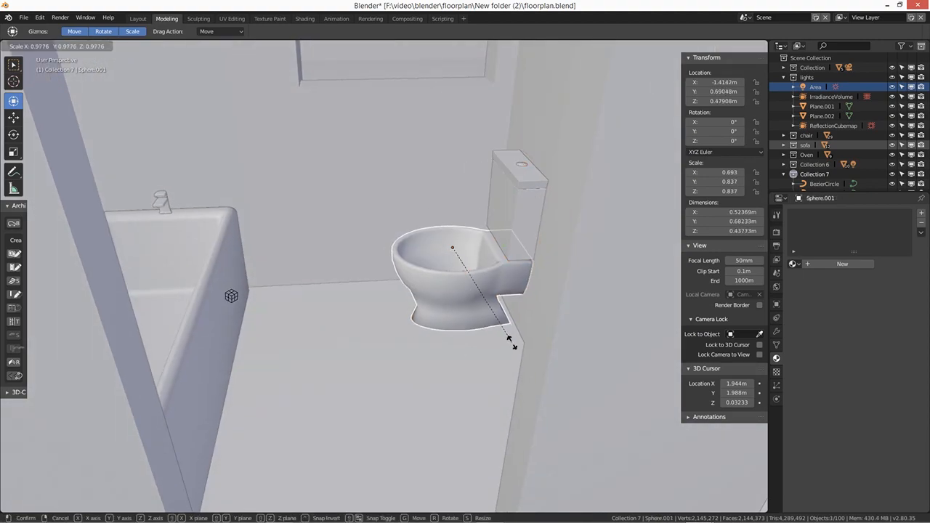
left_click(507, 348)
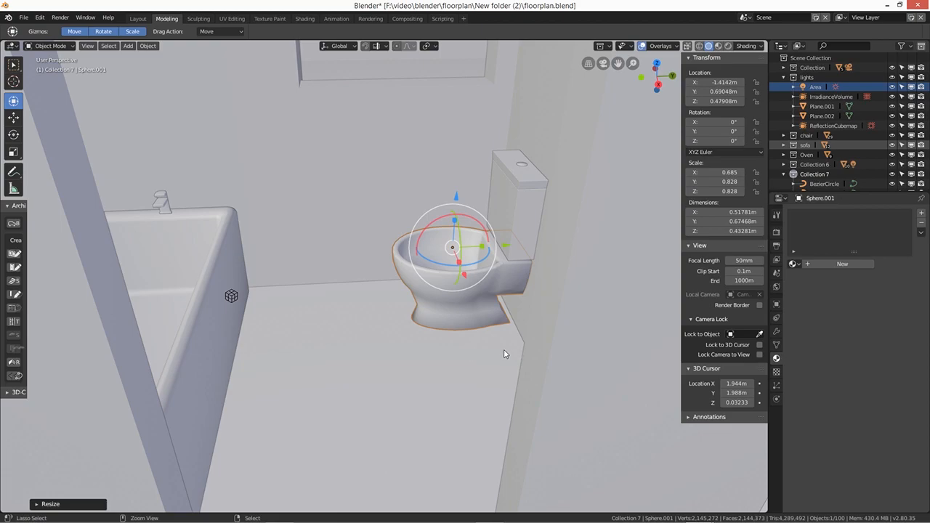
key("ctrl+z")
- Show the bathroom in rendered viewport shading and set the render engine to Eevee
middle_click_drag(435, 352, 460, 370)
scroll(463, 362, "down", 5)
scroll(461, 370, "up", 3)
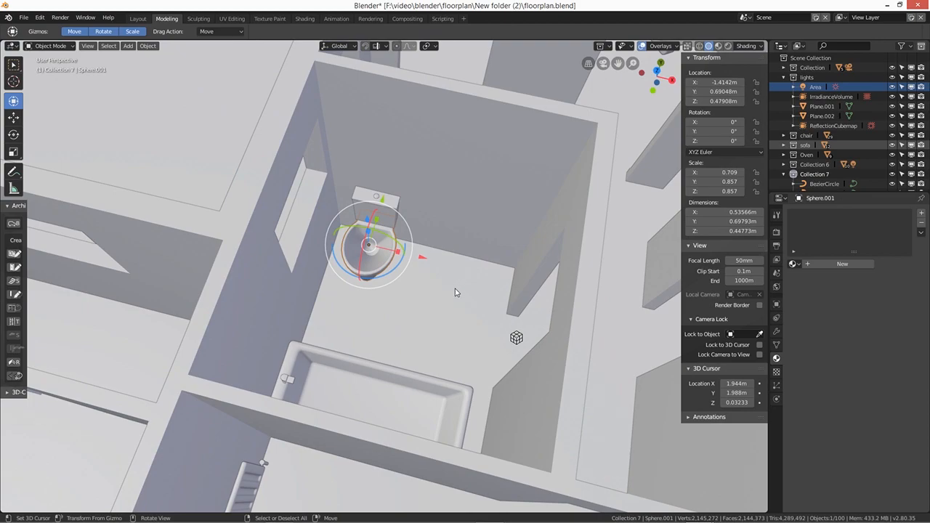
middle_click_drag(469, 323, 526, 106)
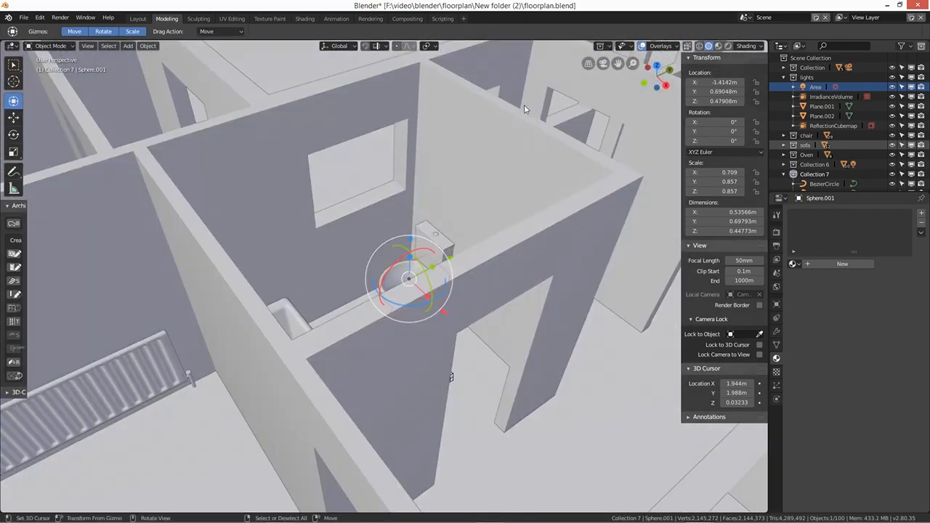
mouse_move(615, 112)
middle_mouse_down()
mouse_move(545, 172)
mouse_move(595, 145)
middle_mouse_up()
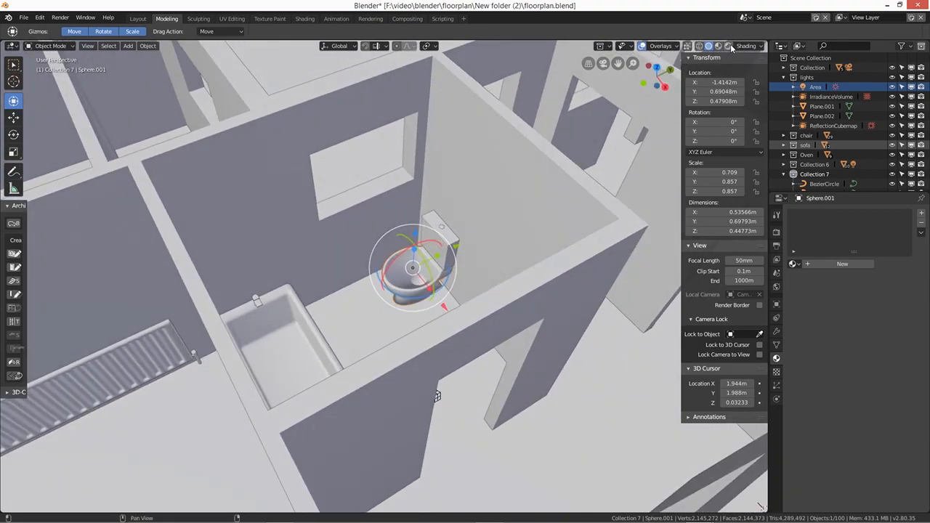
left_click(728, 45)
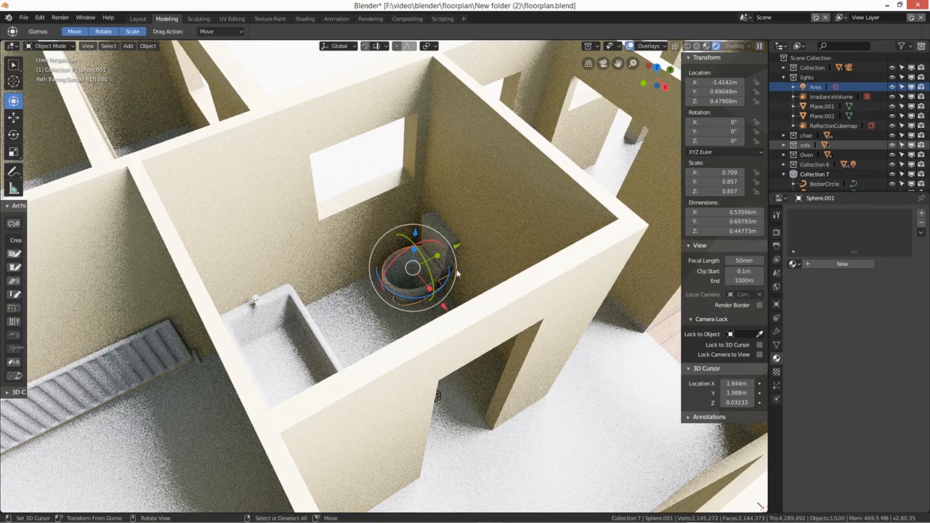
middle_click_drag(456, 270, 747, 71)
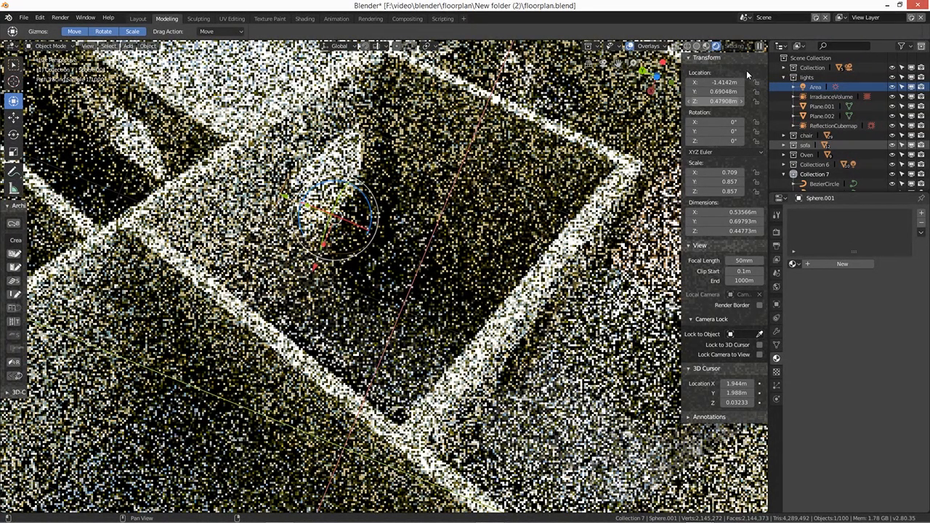
left_click(775, 233)
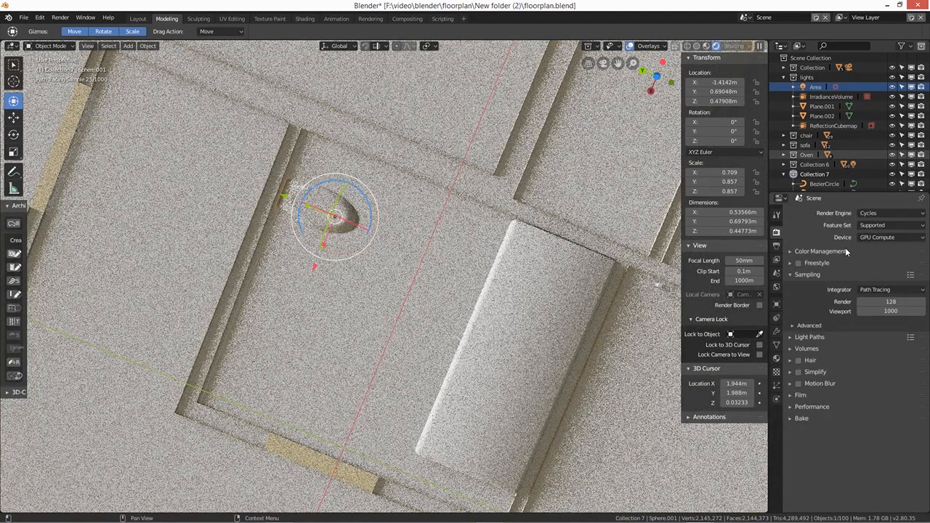
left_click(891, 213)
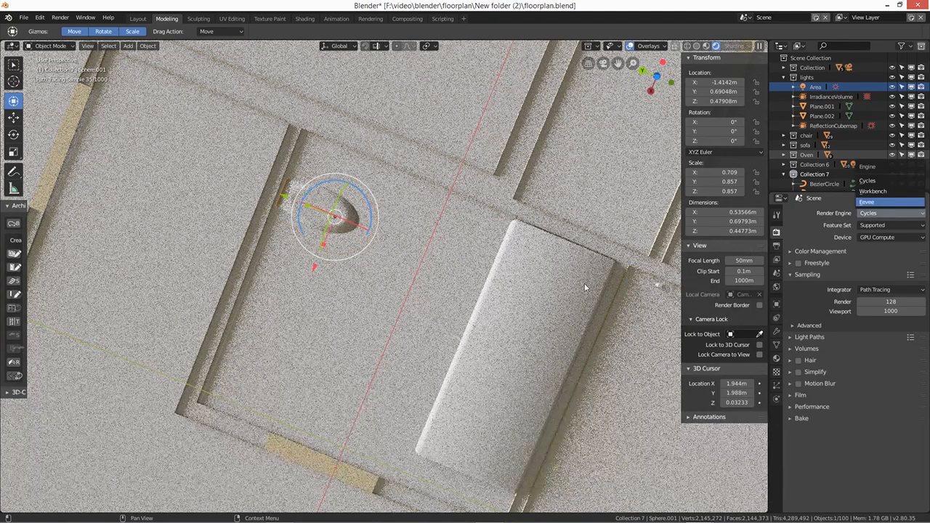
key("Return")
- Examine the rendered bathroom from several angles, checking the toilet and bathtub placement
middle_click_drag(450, 239, 615, 369)
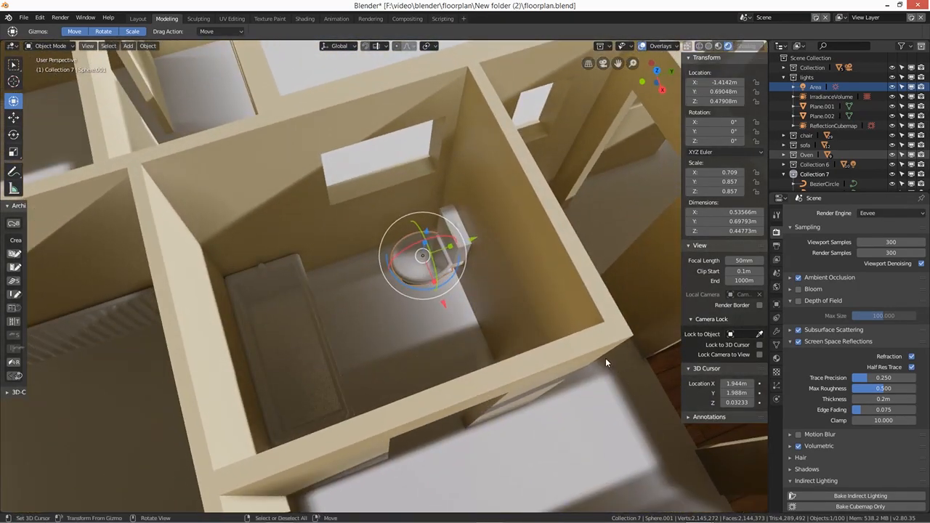
middle_click_drag(489, 318, 589, 328)
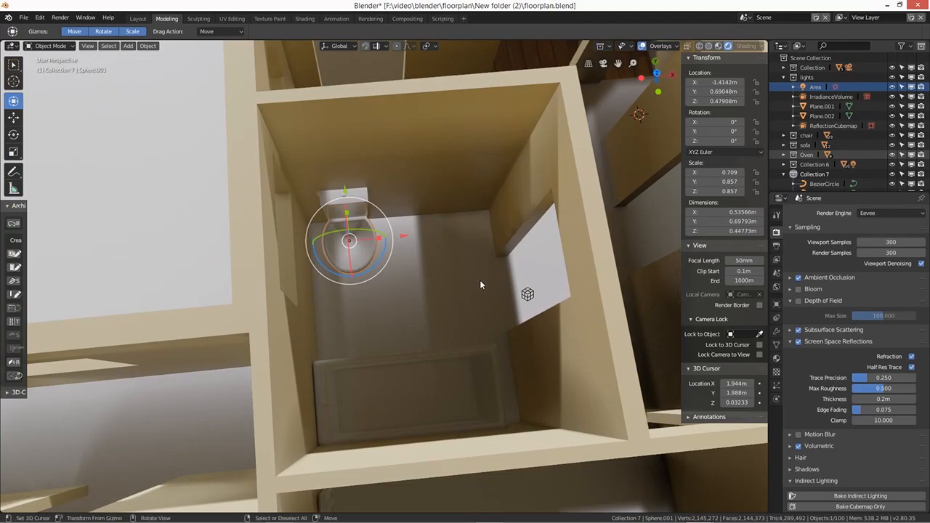
middle_click_drag(479, 338, 531, 309)
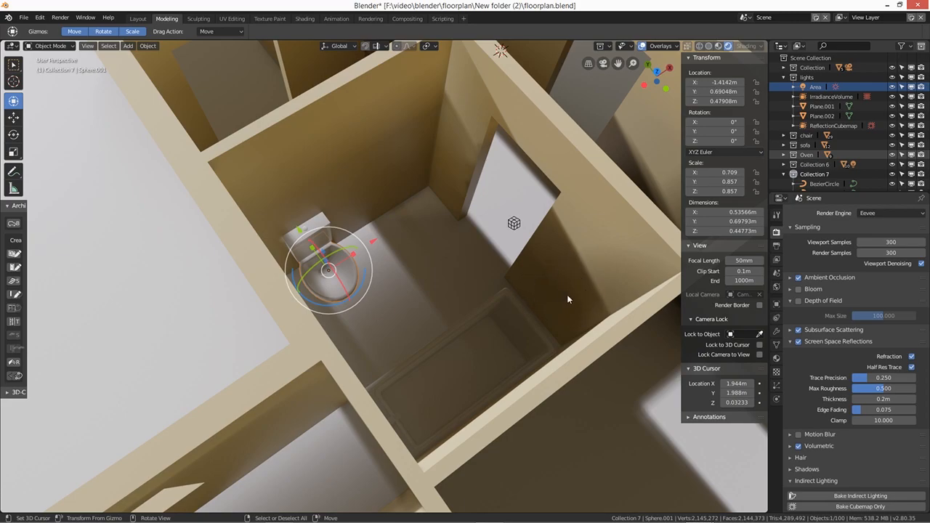
middle_click_drag(548, 372, 505, 365)
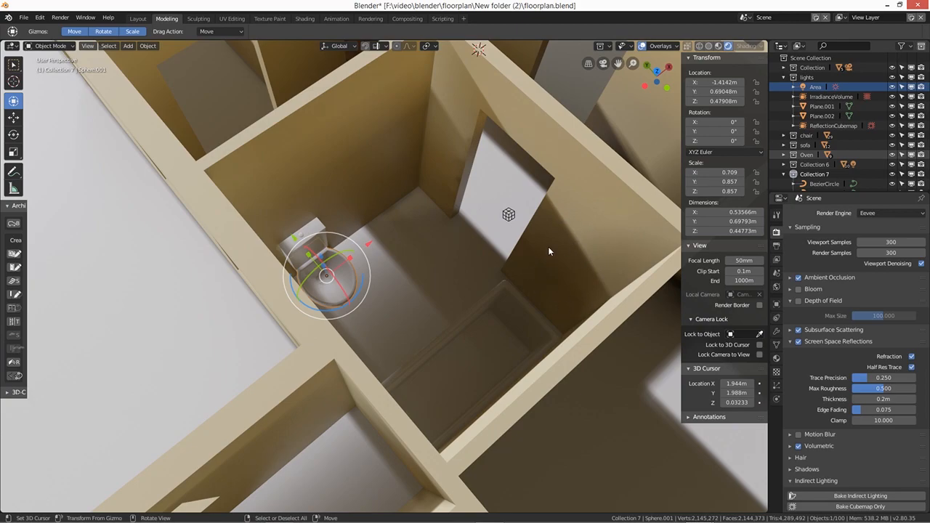
middle_click_drag(512, 360, 456, 341)
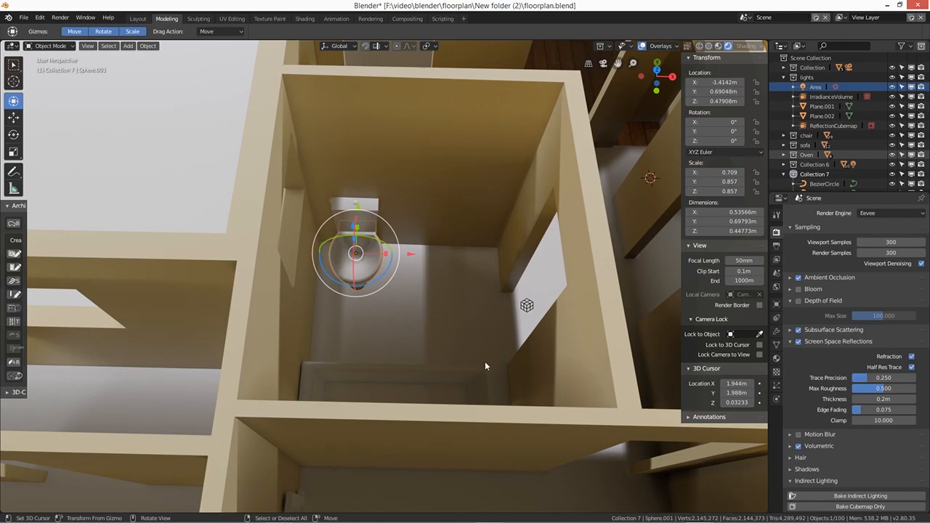
middle_click_drag(476, 369, 480, 388)
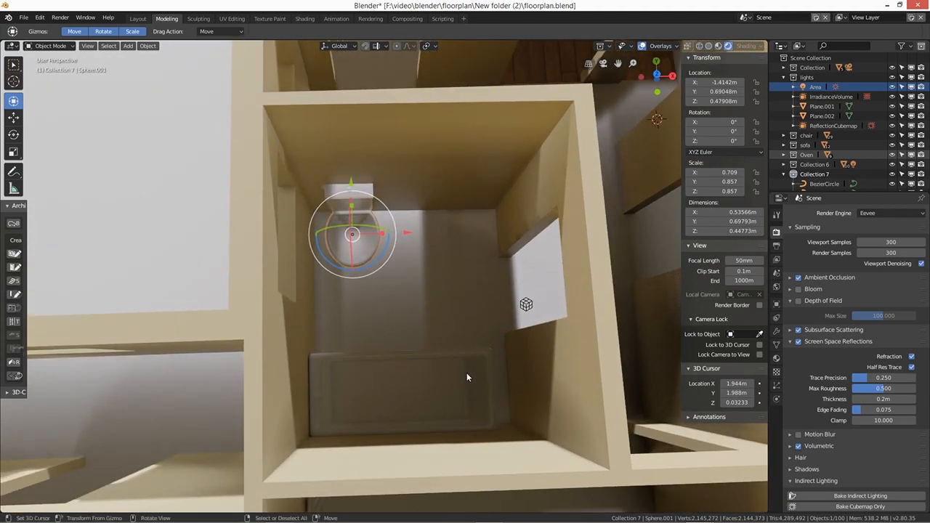
scroll(448, 357, "down", 3)
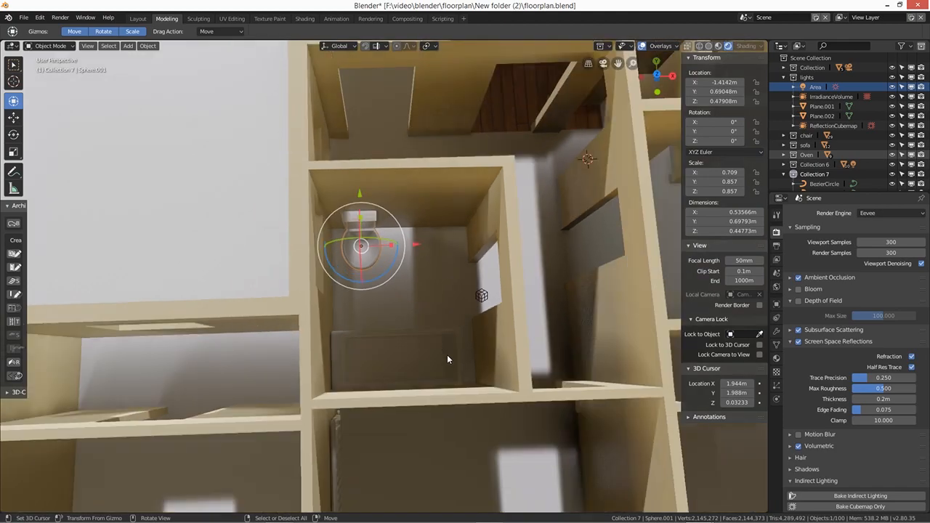
- Examine the rendered rooms of the whole floor plan, from the hallway and kitchen to the living room and bedrooms
middle_click_drag(456, 375, 448, 350)
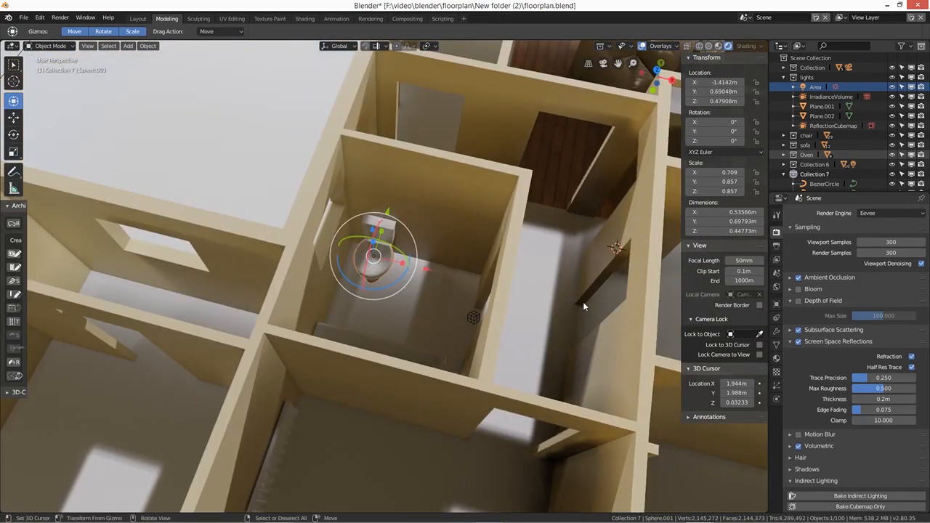
middle_click_drag(584, 305, 411, 339)
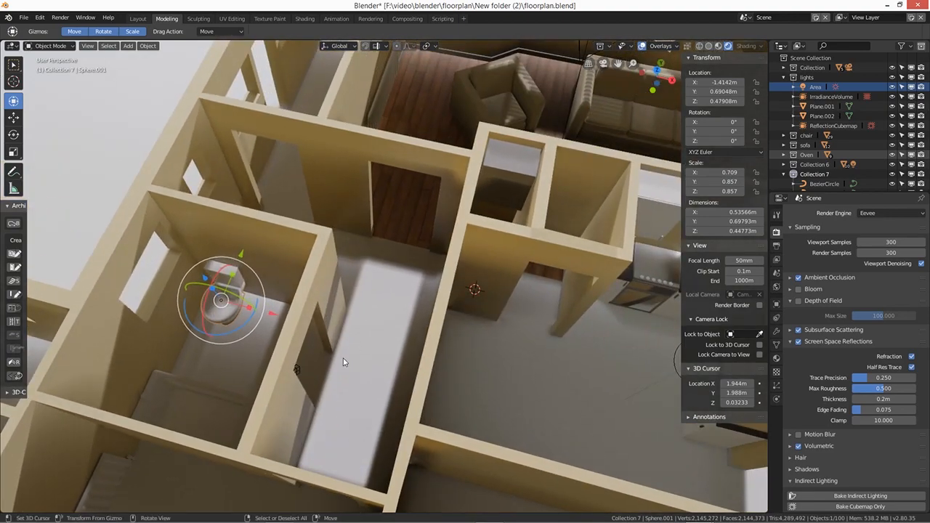
middle_click_drag(339, 369, 511, 317)
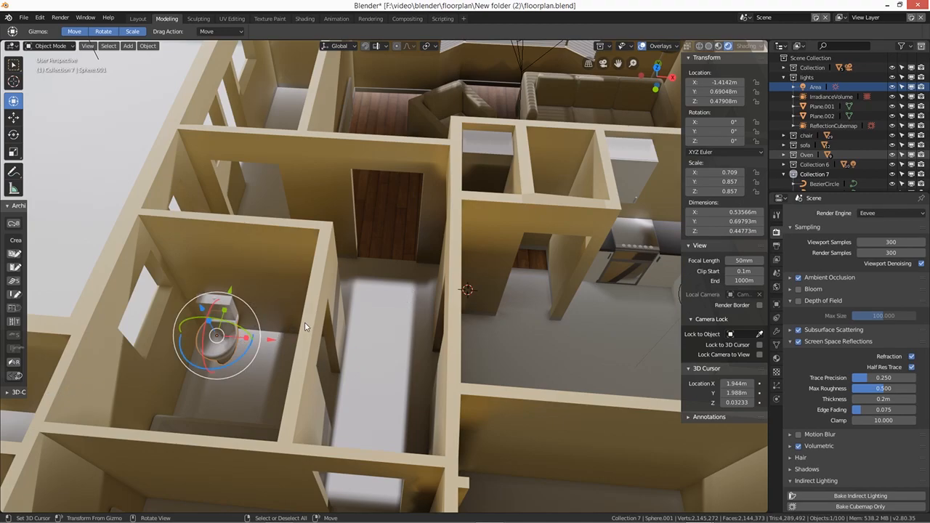
scroll(385, 290, "down", 2)
middle_click_drag(406, 340, 381, 191, "shift")
scroll(377, 268, "down", 1)
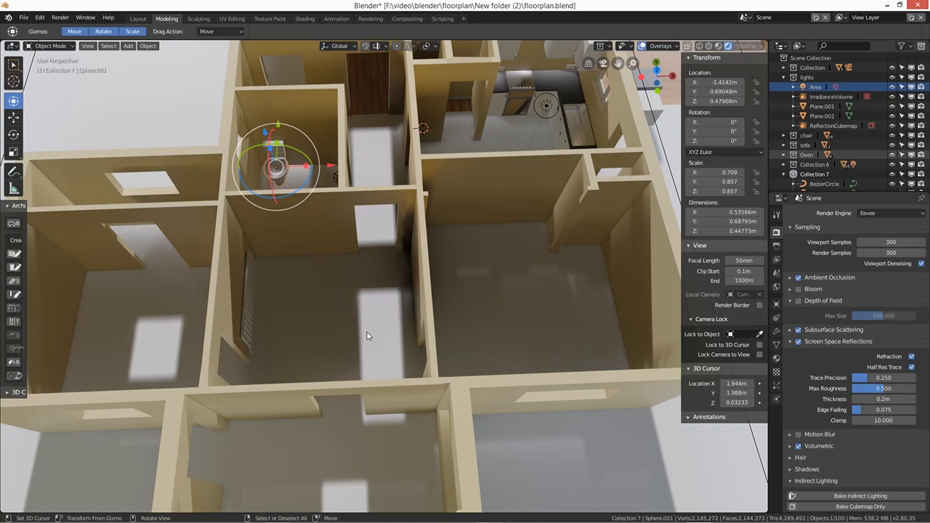
middle_click_drag(341, 337, 283, 281)
middle_click_drag(366, 230, 345, 303)
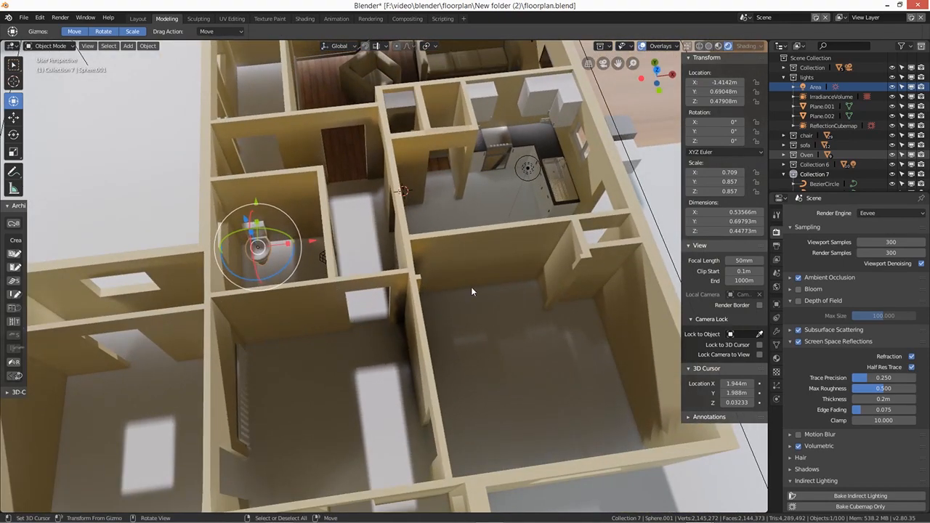
scroll(450, 287, "down", 5)
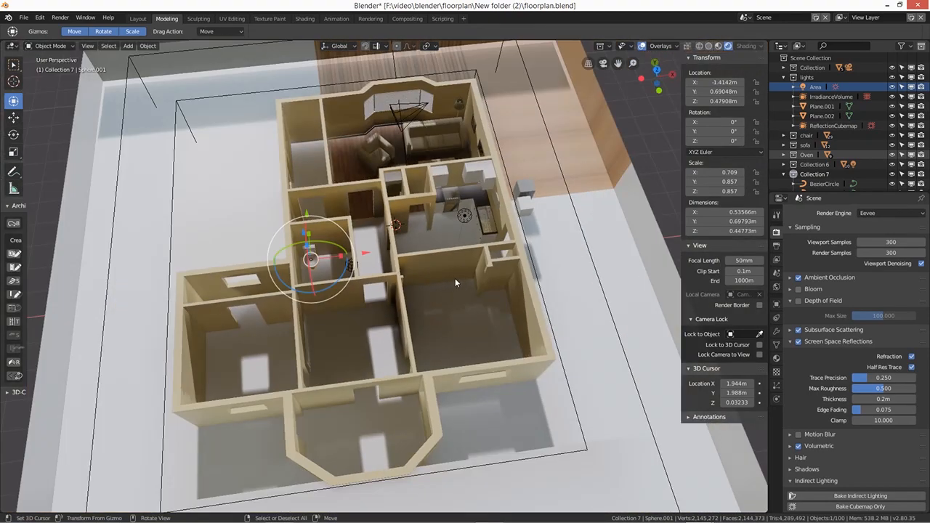
middle_click_drag(455, 298, 429, 284)
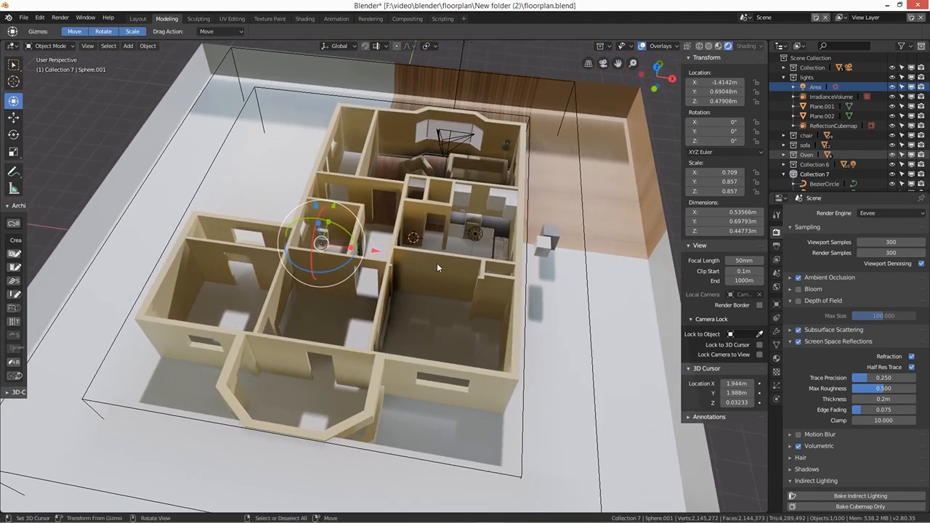
middle_click_drag(369, 317, 396, 294)
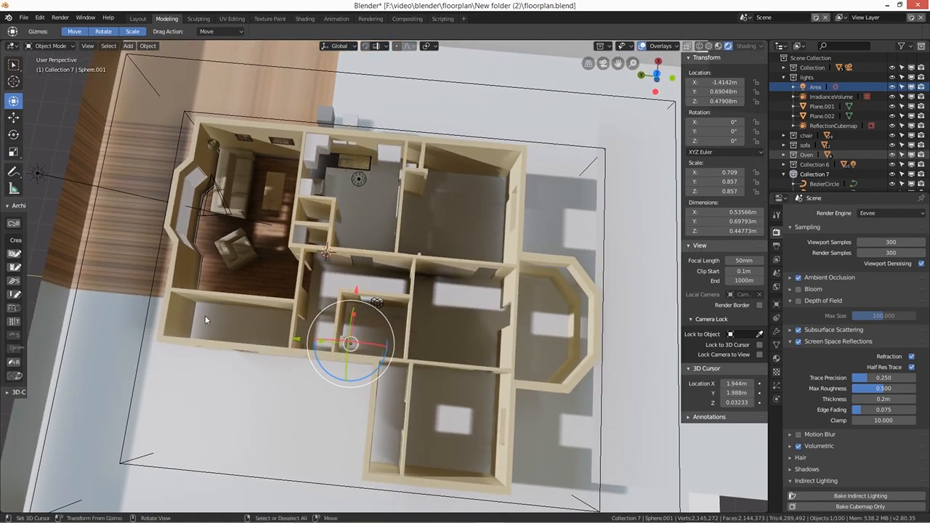
scroll(403, 224, "up", 2)
scroll(352, 146, "up", 5)
middle_click_drag(349, 207, 347, 458, "shift")
scroll(295, 152, "up", 6)
middle_click_drag(293, 221, 347, 231)
middle_click_drag(398, 306, 346, 335)
scroll(297, 324, "down", 6)
scroll(316, 323, "up", 3)
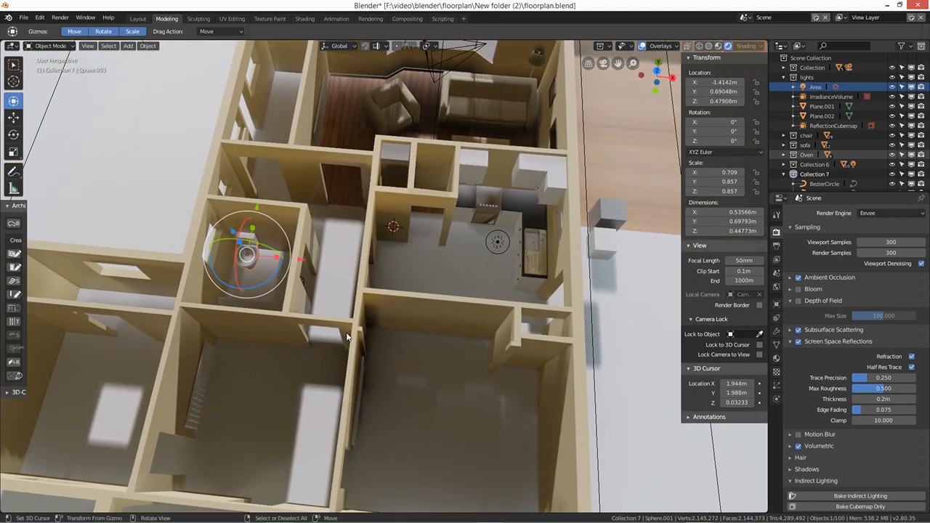